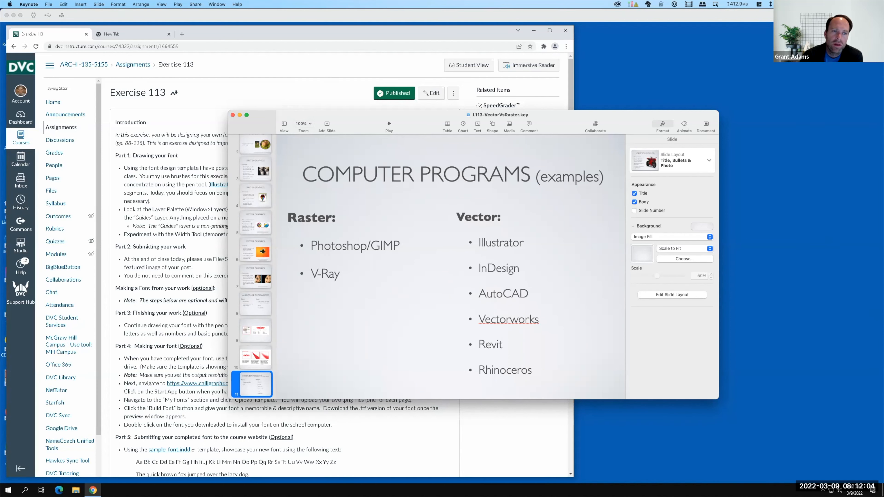
# Close the lecture slide presentation and minimize the Exercise 113 browser window to reach the Windows desktop
pyautogui.click(233, 115)
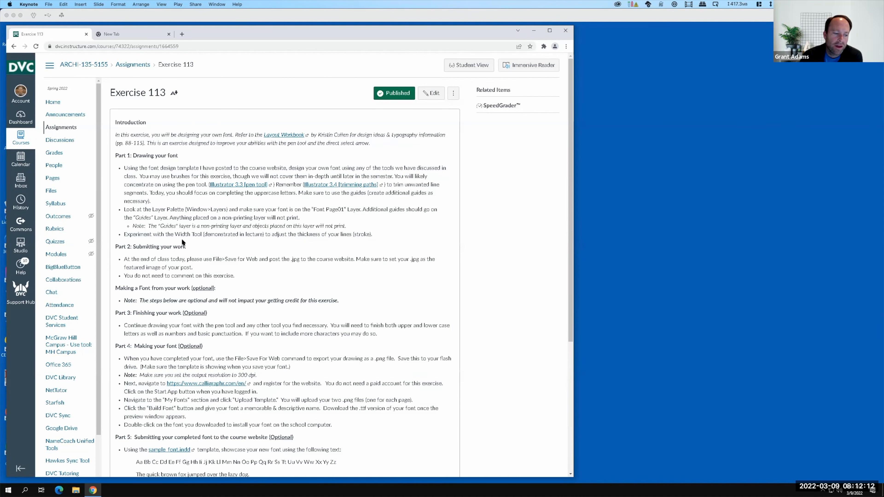
pyautogui.click(533, 30)
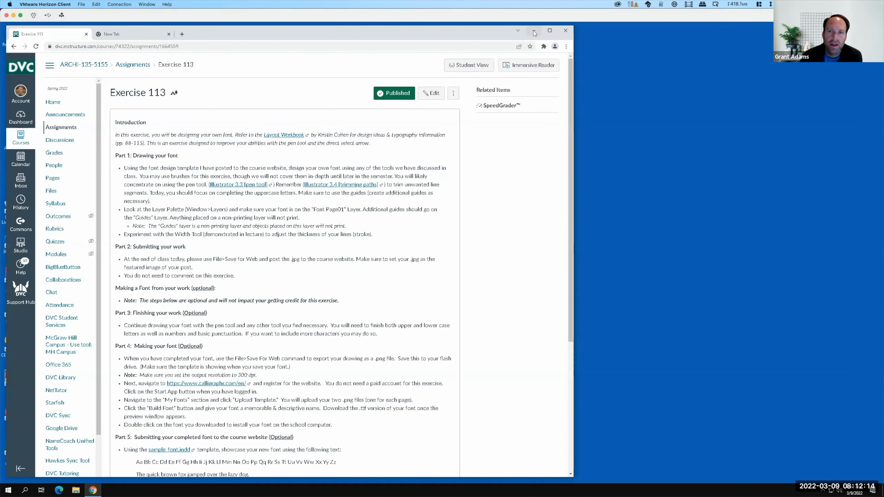
pyautogui.click(534, 31)
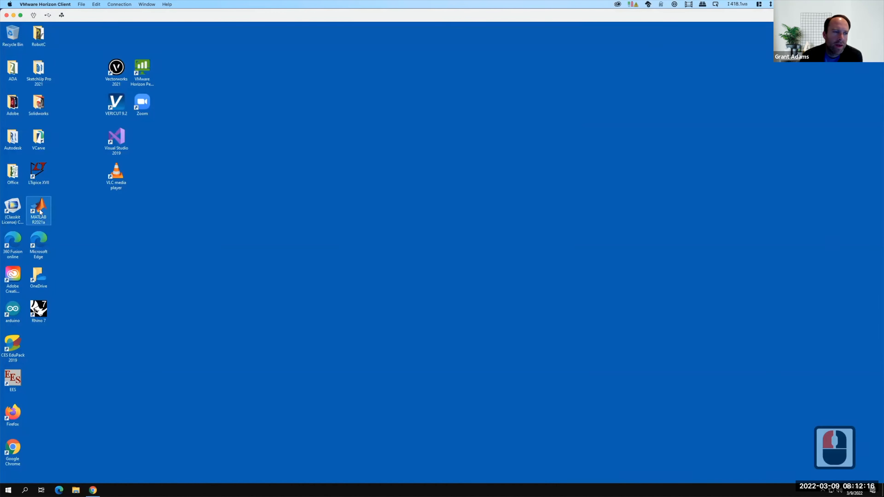
# Launch Adobe Illustrator 2021 from the desktop's Adobe folder and create a new Letter-size document
pyautogui.doubleClick(12, 104)
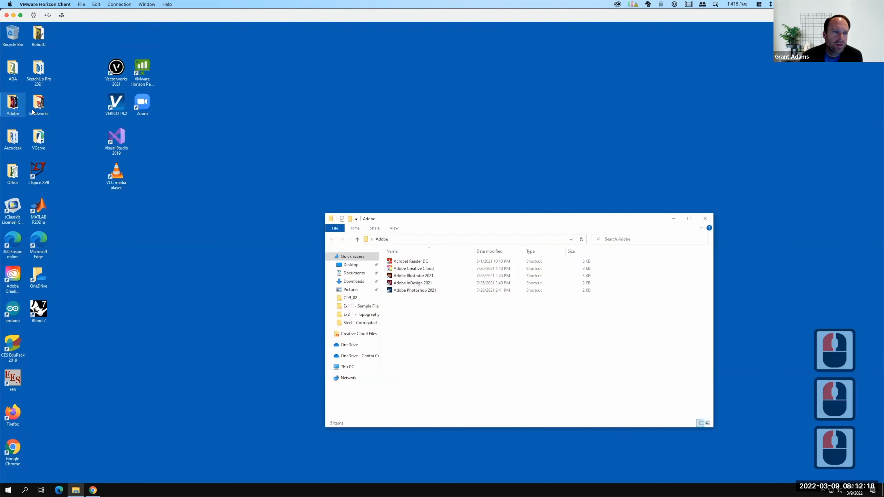
pyautogui.doubleClick(412, 277)
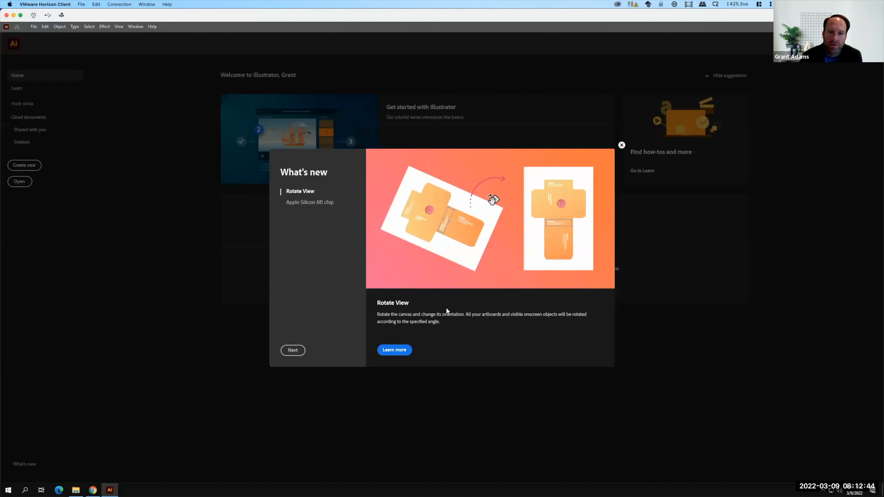
pyautogui.click(622, 145)
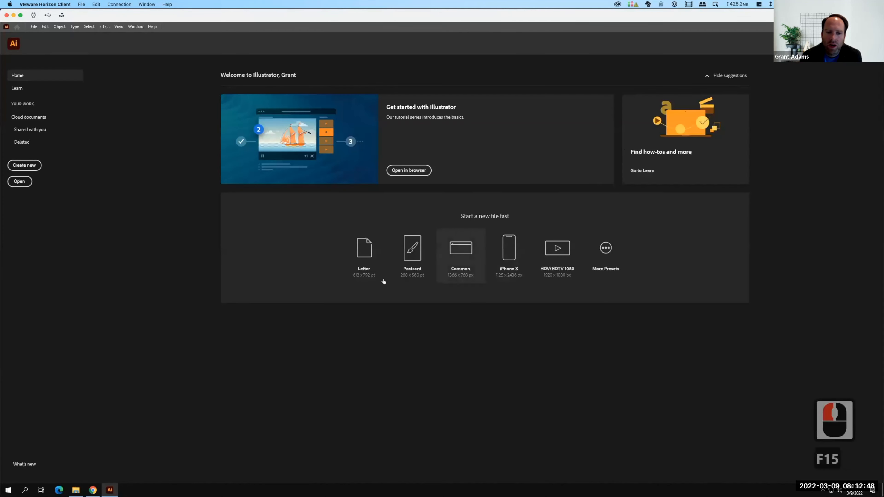
pyautogui.click(364, 257)
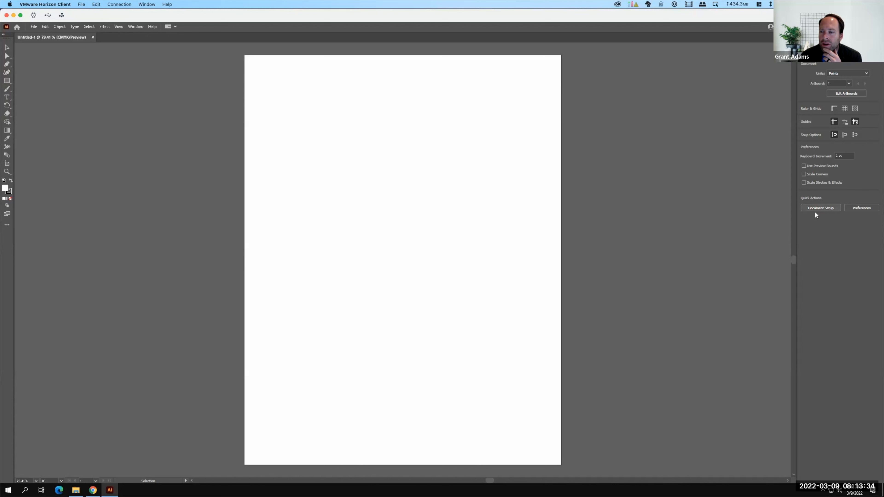
pyautogui.click(821, 208)
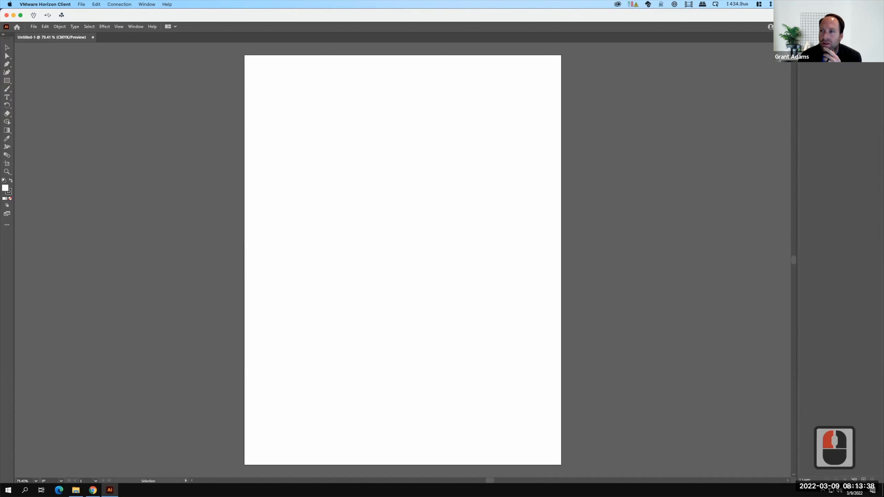
pyautogui.click(809, 37)
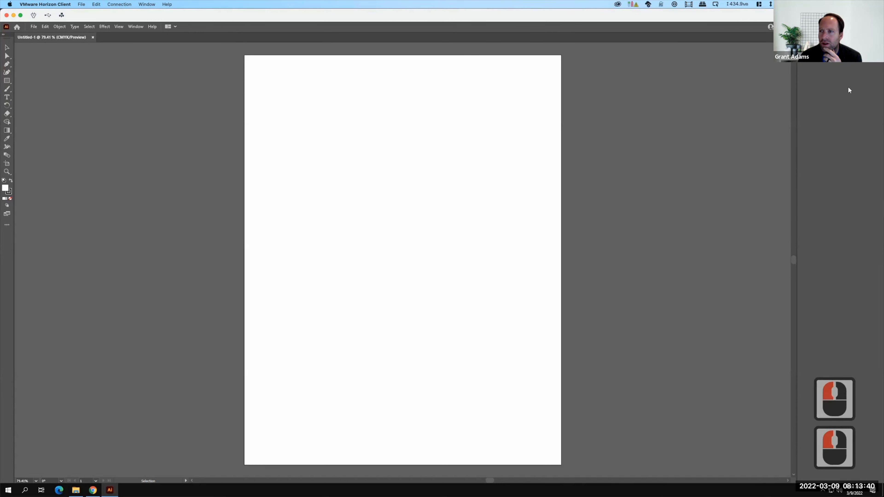
pyautogui.click(809, 38)
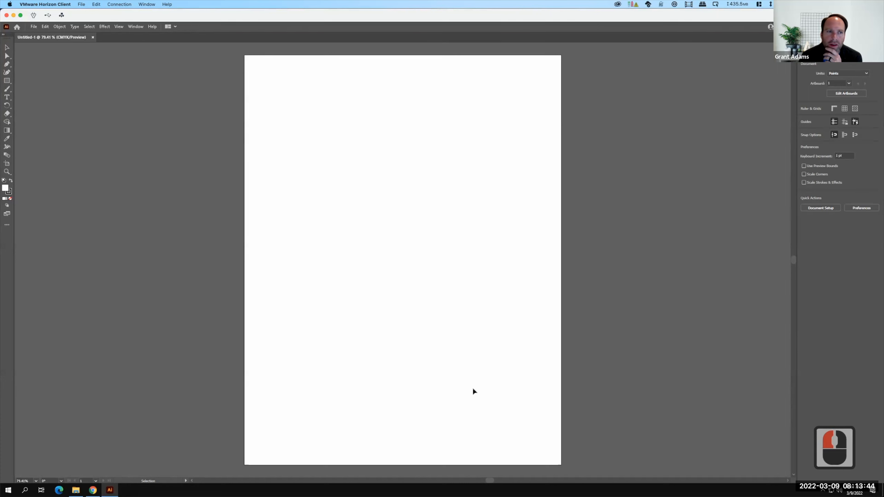
pyautogui.press('F15')
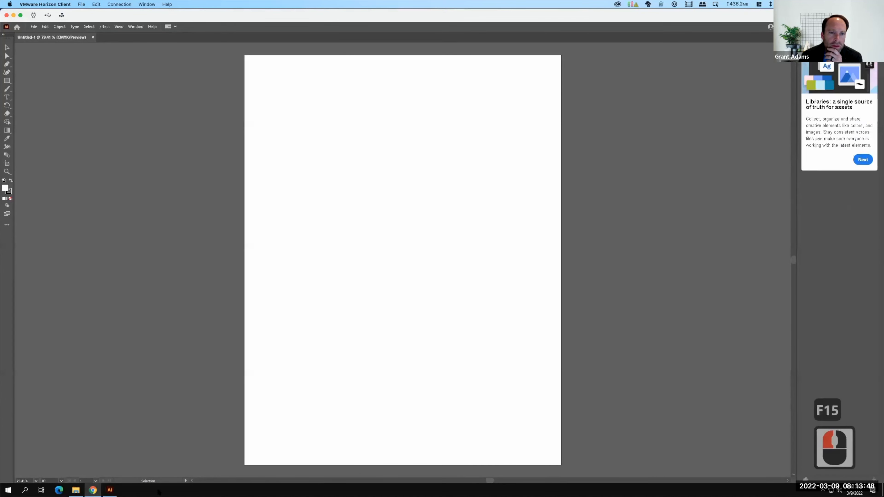
# Switch to Chrome and start saving the linked Illustrator template from the Downloads section of the Exercise 113 assignment
pyautogui.click(93, 490)
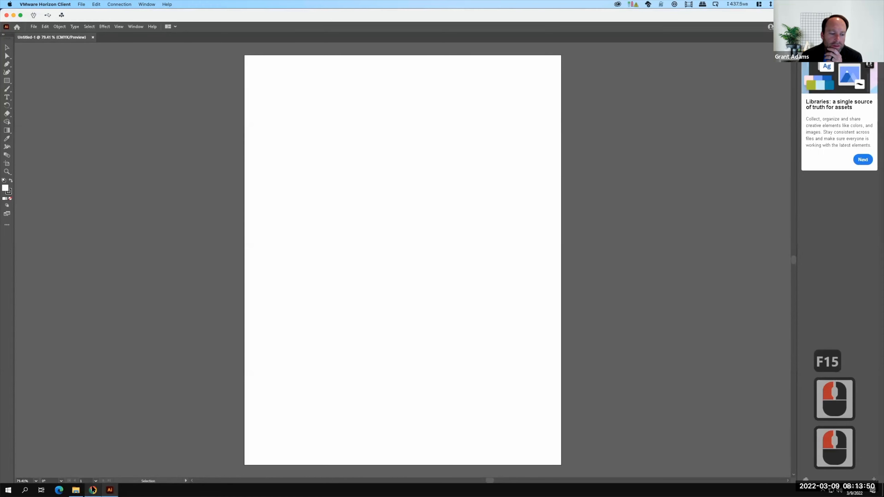
pyautogui.click(93, 490)
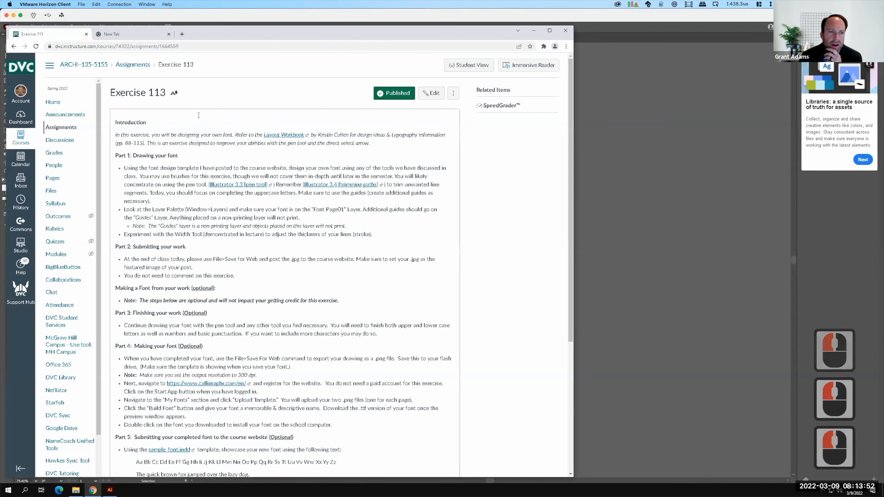
pyautogui.scroll(-3, 315, 171)
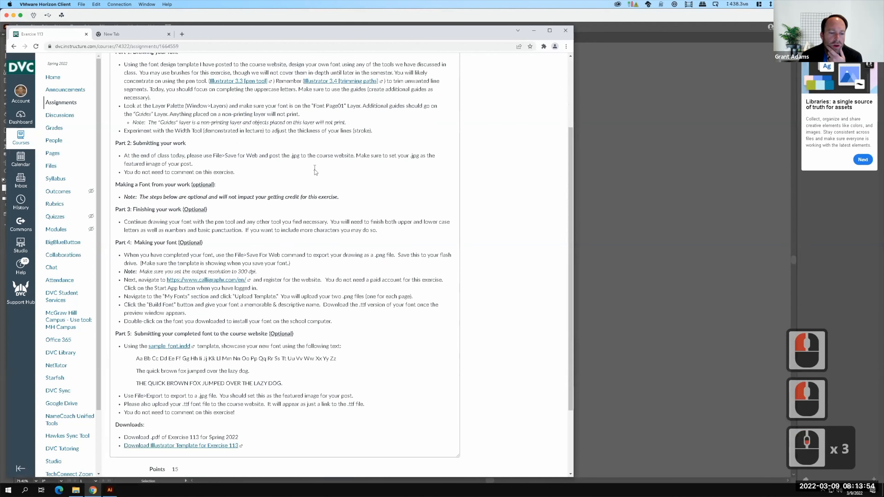
pyautogui.scroll(-6, 315, 171)
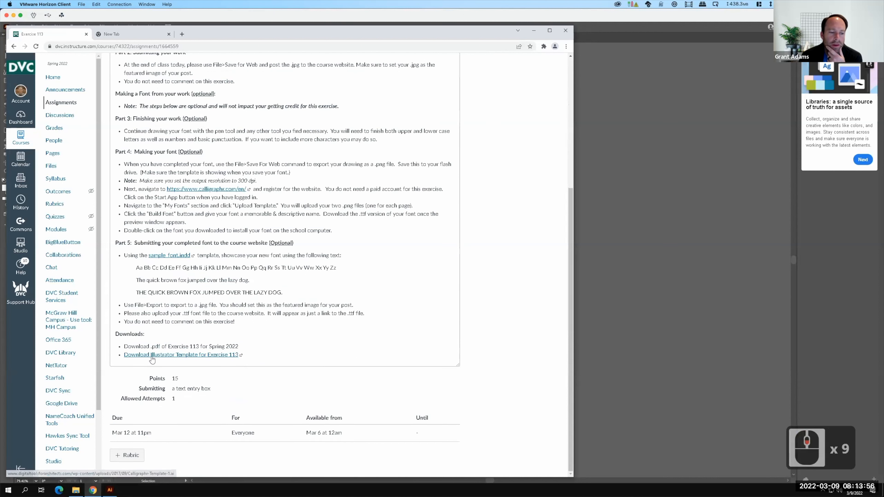
pyautogui.rightClick(216, 356)
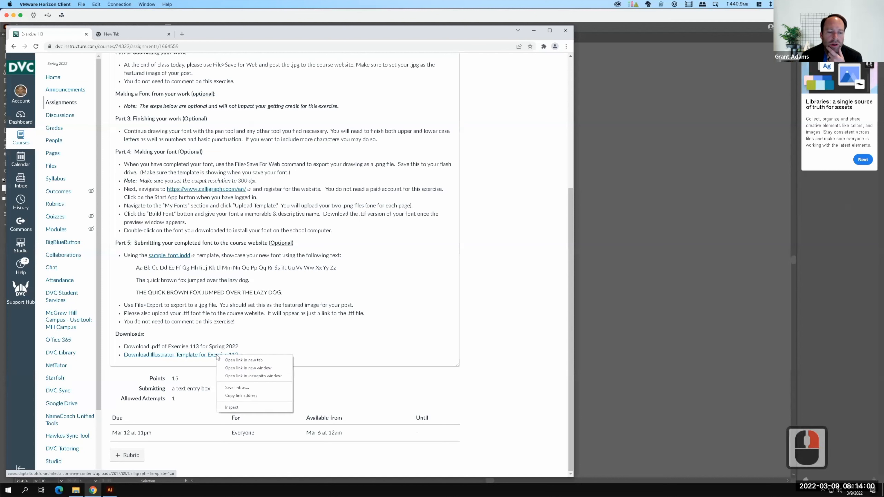
pyautogui.click(239, 387)
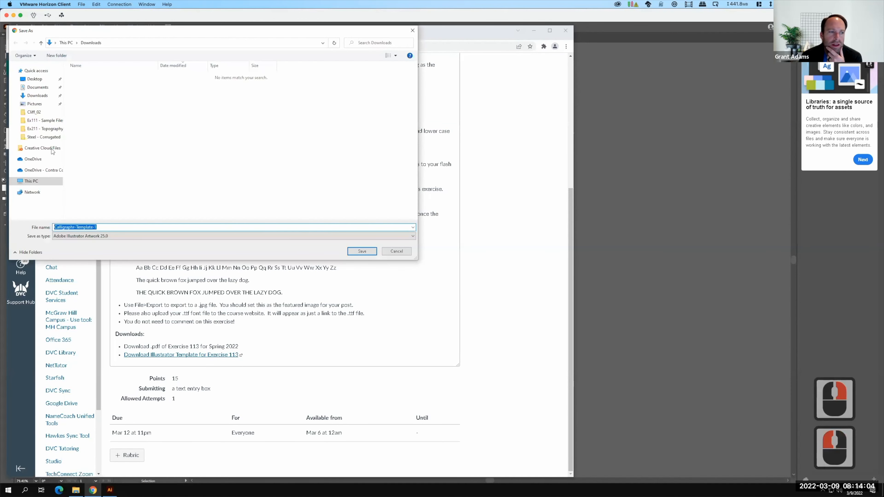
# Set the save location to Live Demonstrations > Live - A135 Exercises > Ex113 - Making Your Own Font in the college district's OneDrive
pyautogui.click(41, 170)
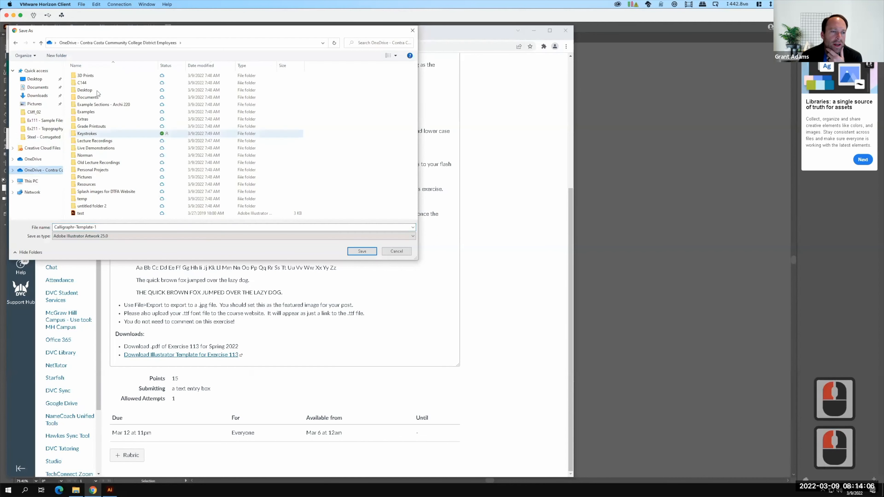
pyautogui.click(90, 149)
pyautogui.doubleClick(90, 150)
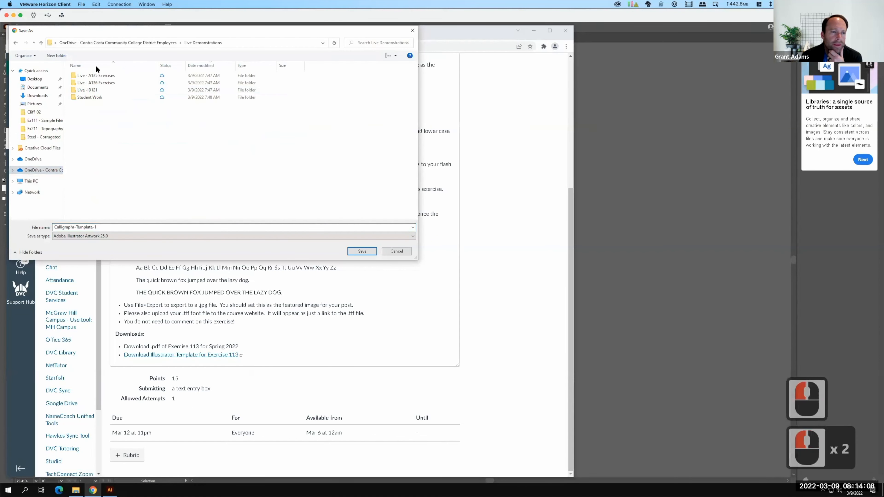
pyautogui.click(98, 77)
pyautogui.doubleClick(97, 77)
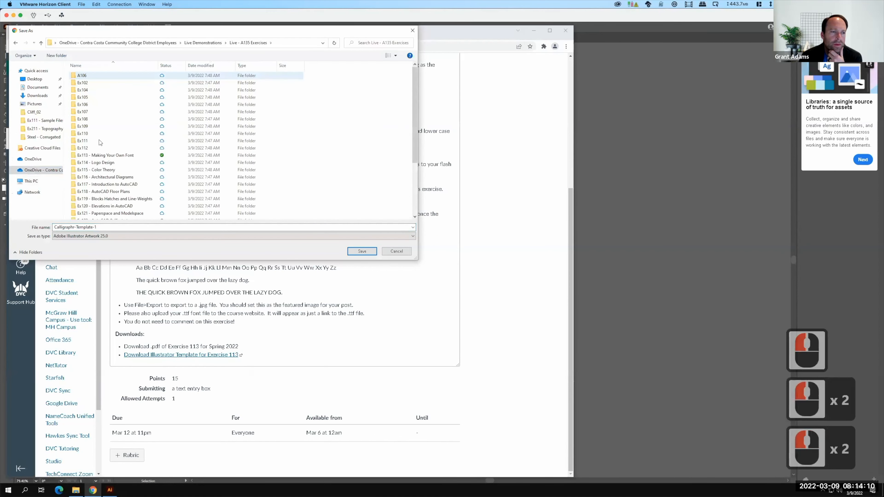
pyautogui.click(100, 156)
pyautogui.doubleClick(100, 156)
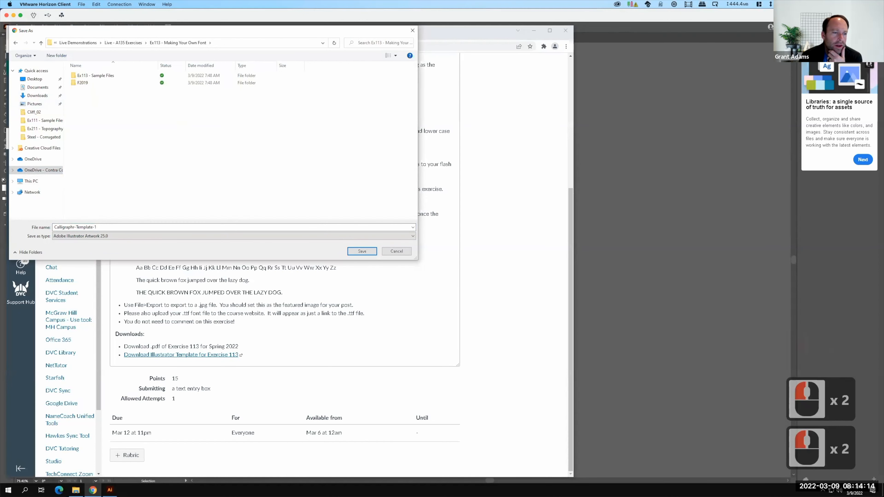
# Save the template as Calligraphr-Template-1_S2022 and keep the download despite the browser's security block
pyautogui.doubleClick(107, 229)
pyautogui.click(100, 228)
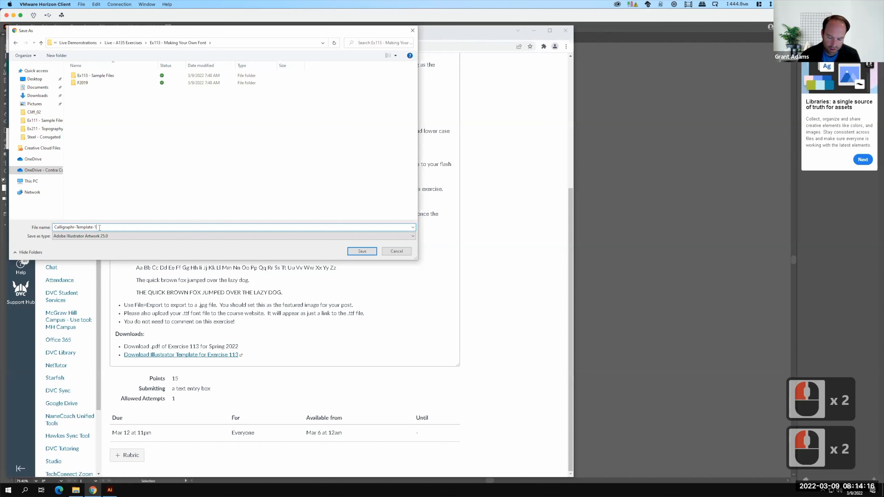
pyautogui.write('_S2022')
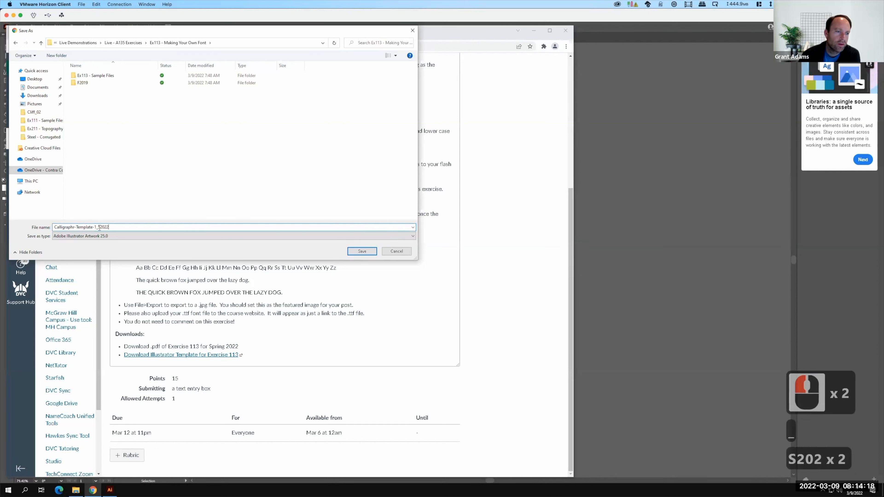
pyautogui.click(362, 251)
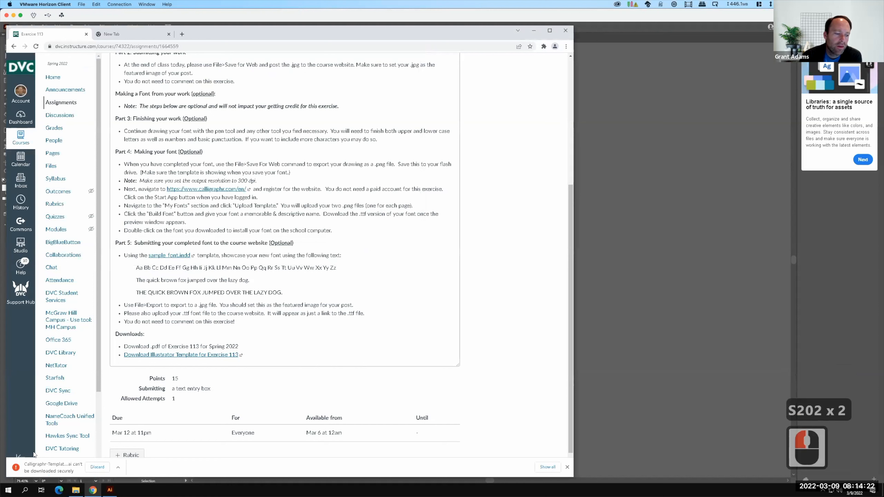
pyautogui.click(117, 467)
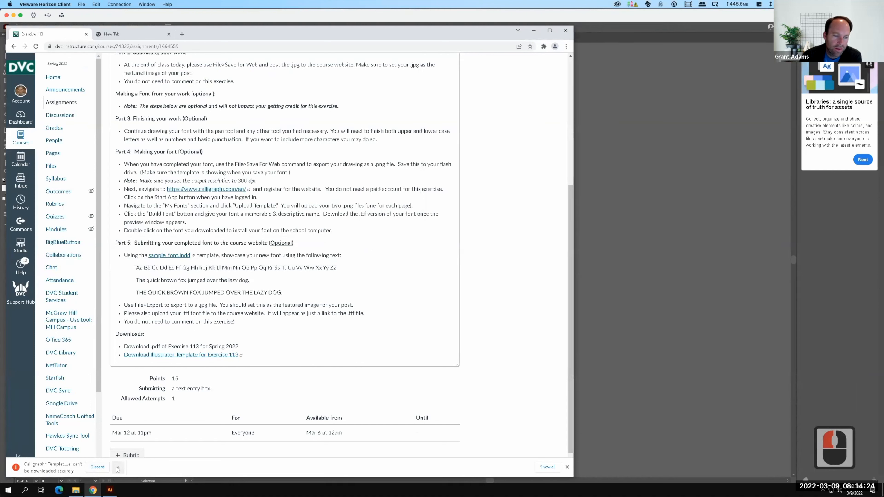
pyautogui.click(118, 469)
pyautogui.click(126, 445)
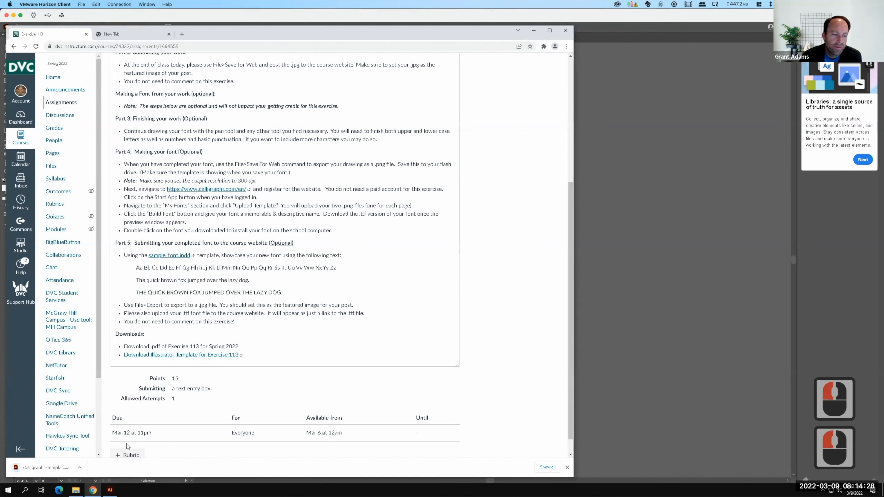
# Open Calligraphr-Template-1_S2022 through File Explorer from the college OneDrive folder Live Demonstrations > Live - A135 Exercises > Ex113 - Making Your Own Font
pyautogui.click(47, 467)
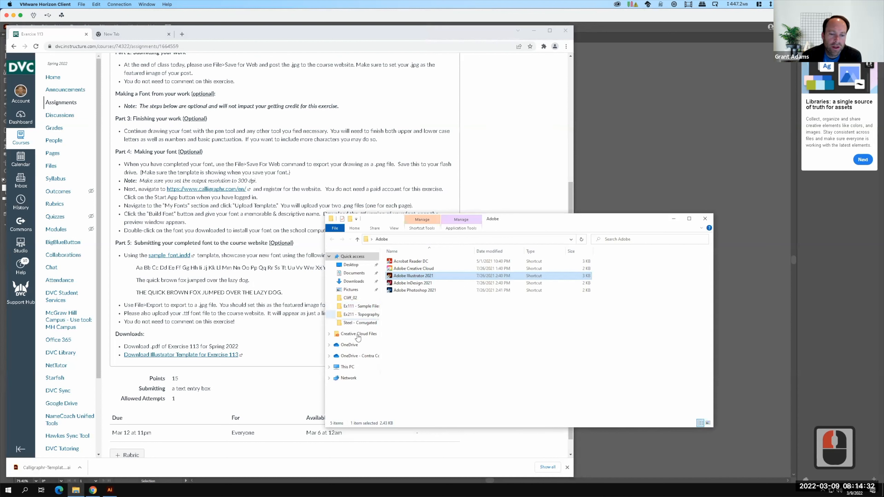
pyautogui.click(350, 357)
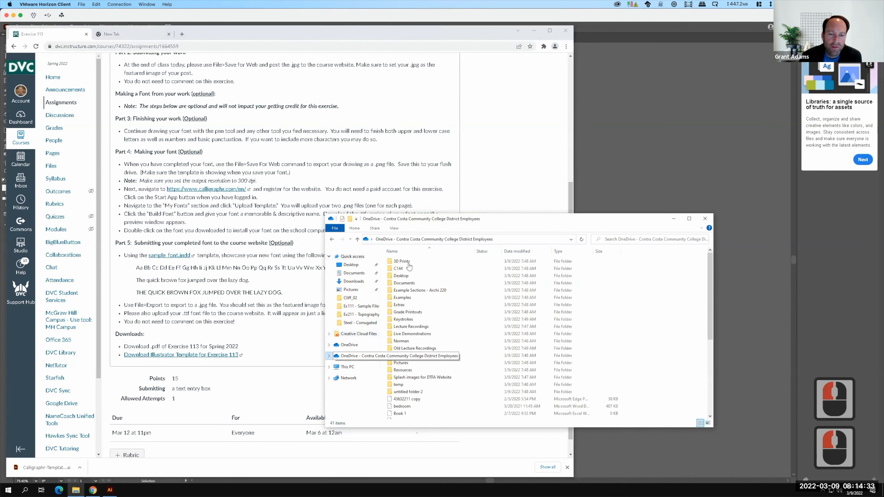
pyautogui.doubleClick(413, 334)
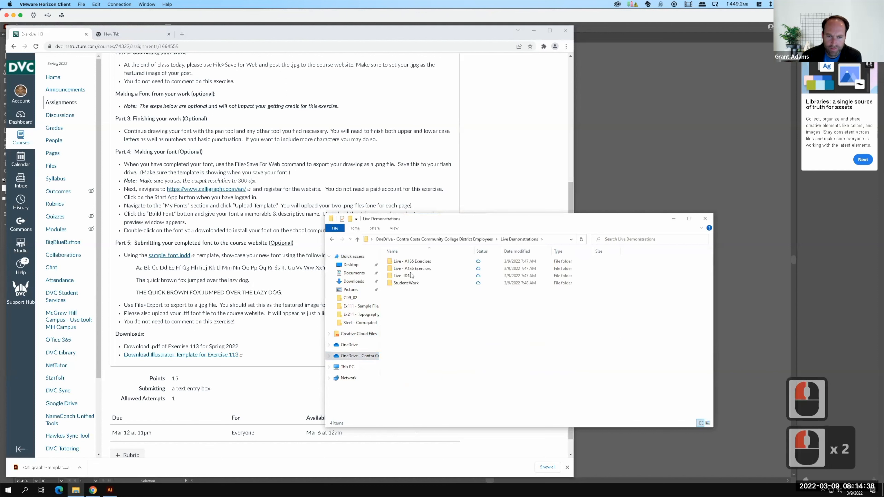
pyautogui.doubleClick(412, 262)
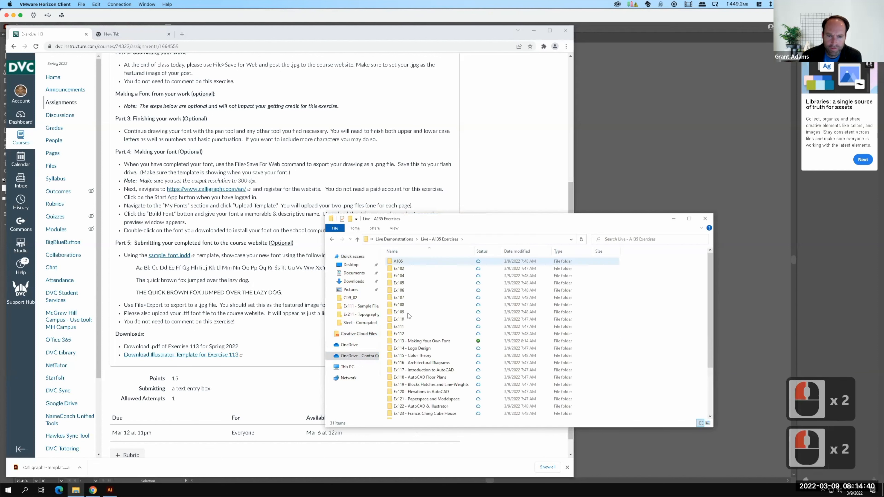
pyautogui.scroll(-2, 423, 394)
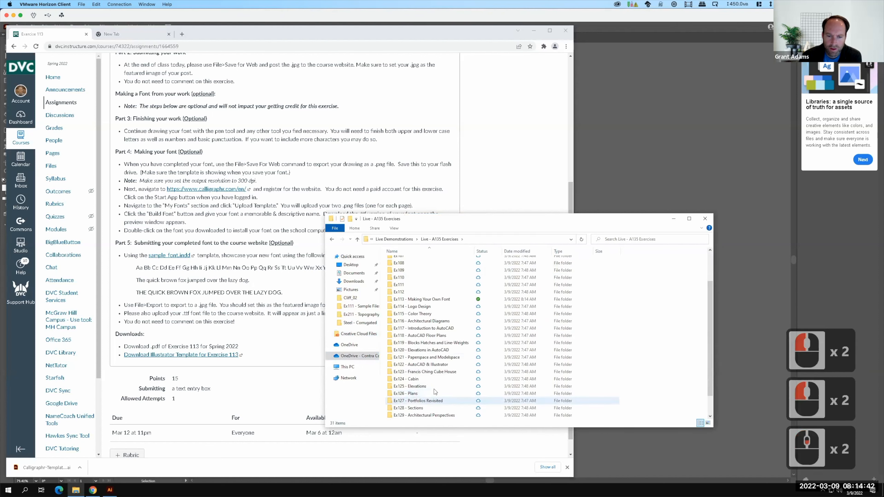
pyautogui.doubleClick(431, 301)
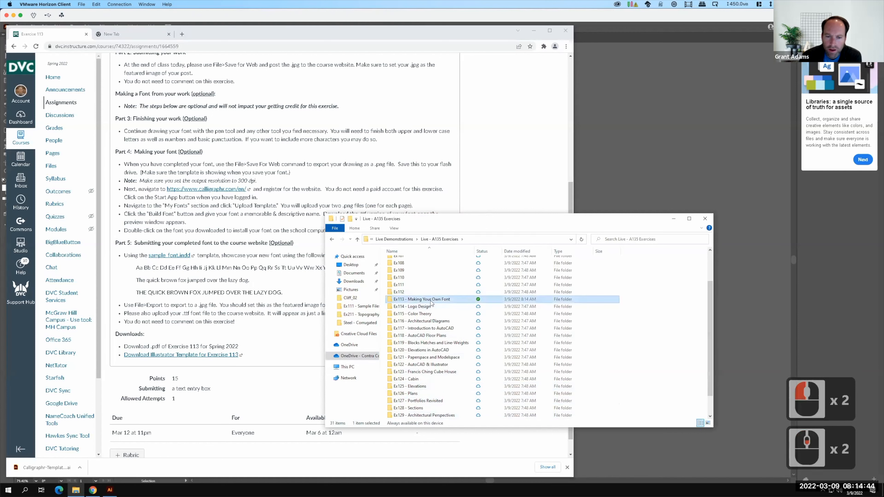
pyautogui.press('F15')
pyautogui.click(409, 276)
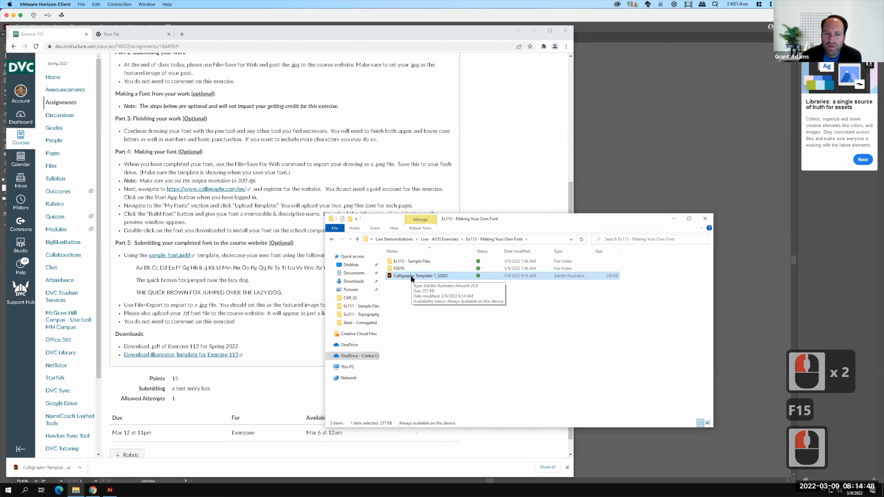
pyautogui.doubleClick(412, 276)
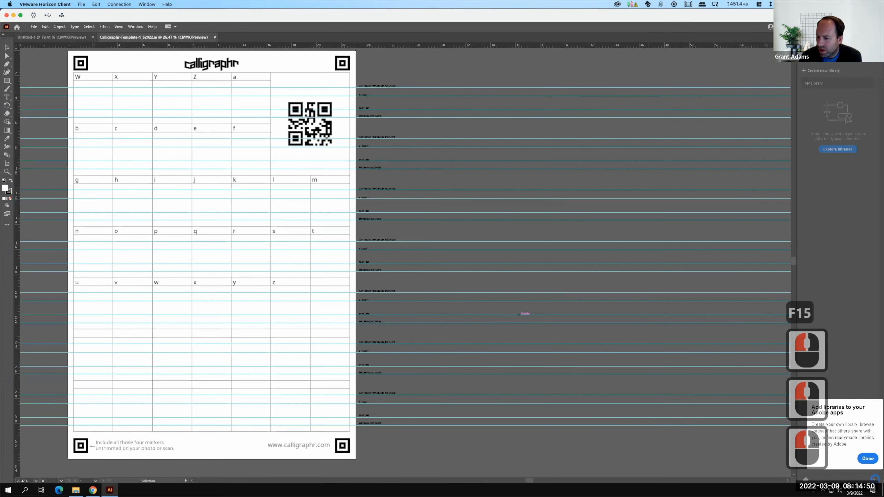
# Toggle Show mouse clicks off and back on in Carnac's mouse settings, save them and close the settings
pyautogui.rightClick(820, 489)
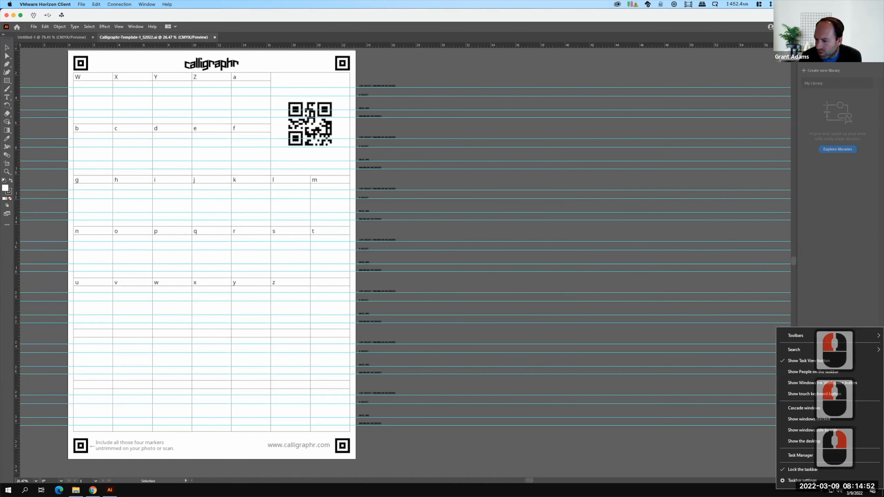
pyautogui.click(823, 490)
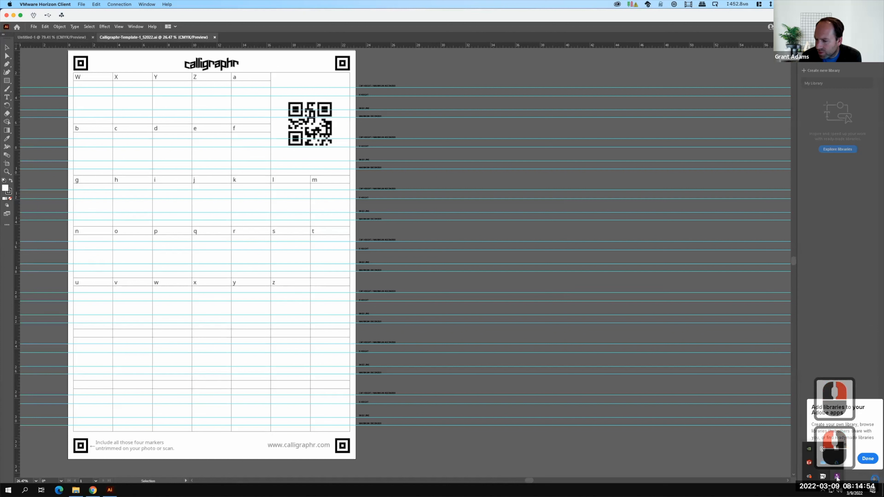
pyautogui.click(837, 478)
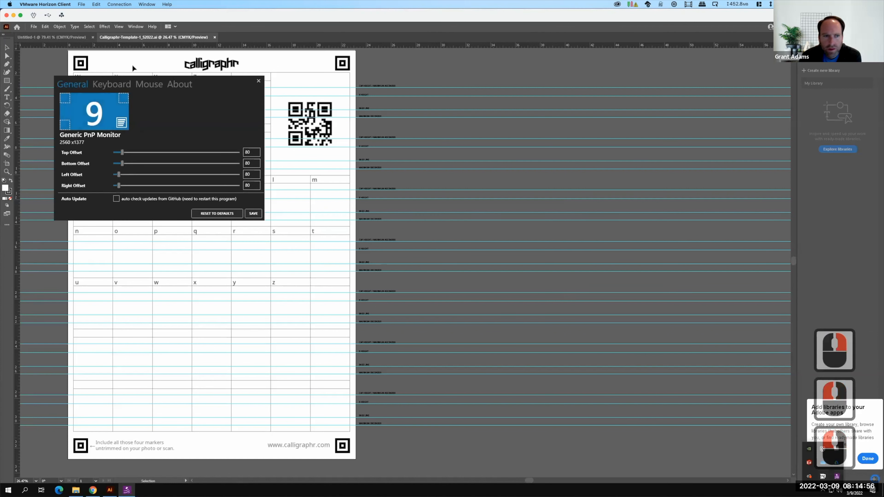
pyautogui.click(153, 84)
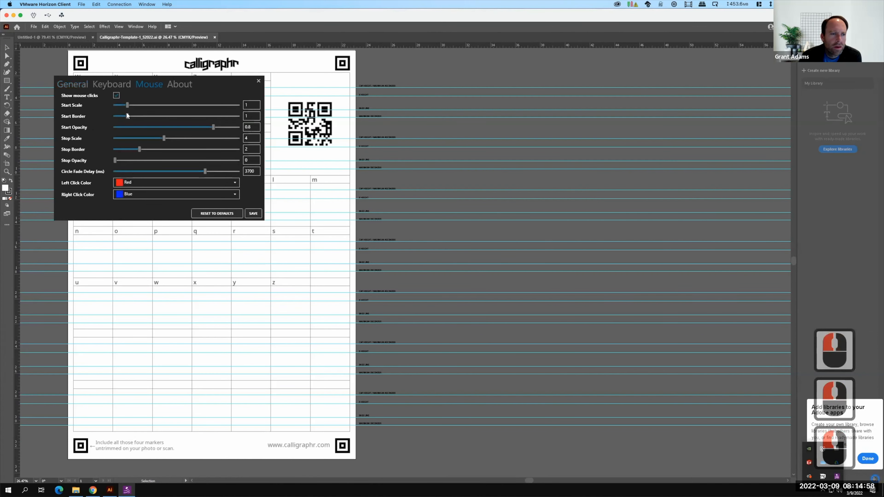
pyautogui.click(116, 95)
pyautogui.click(116, 95)
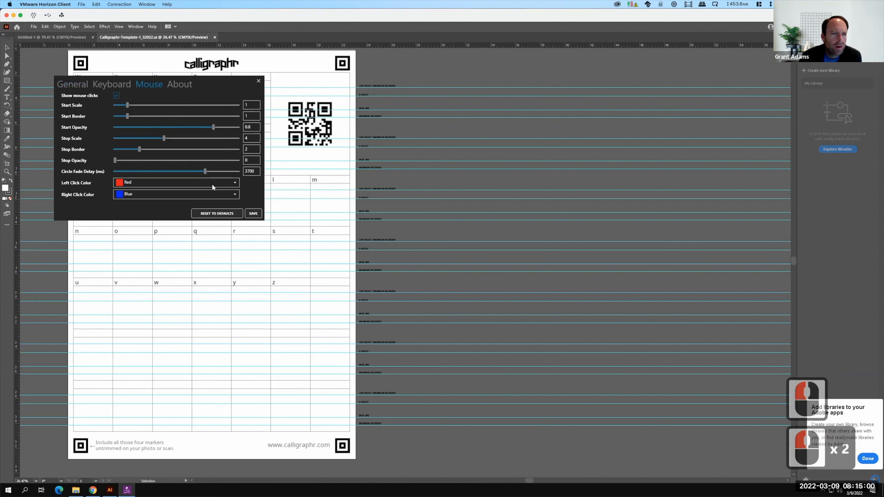
pyautogui.click(254, 213)
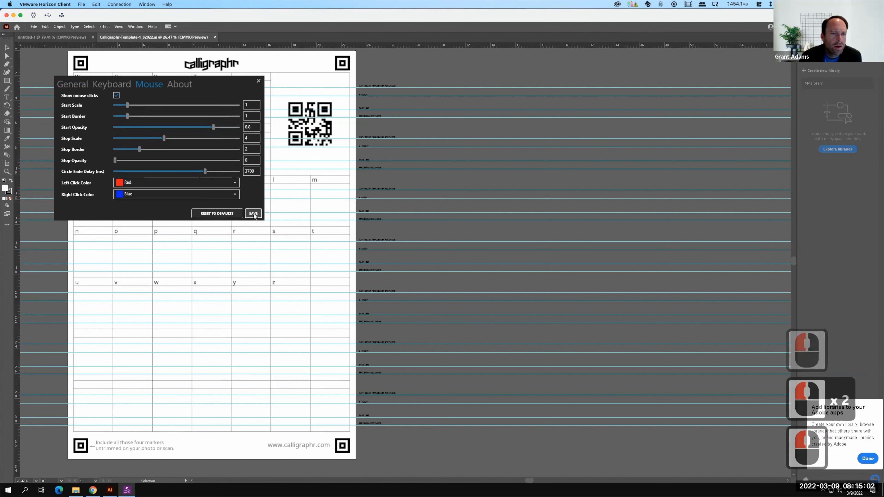
pyautogui.click(258, 81)
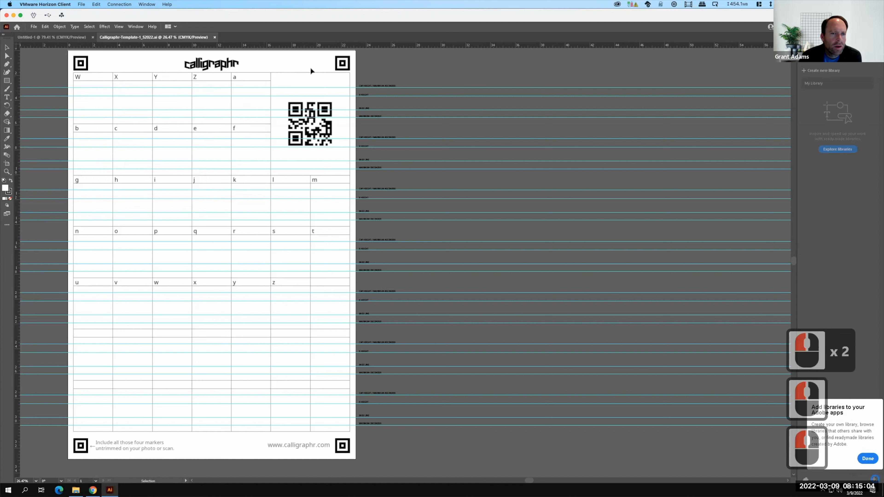
# Exit Carnac, relaunch it from the Keystrokes > Release folder in the college district's OneDrive, and return to the Illustrator template
pyautogui.click(77, 490)
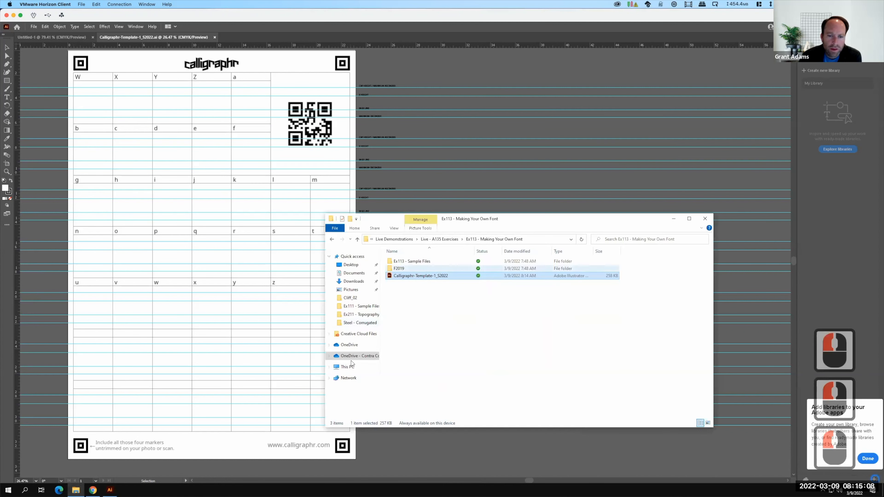
pyautogui.click(360, 356)
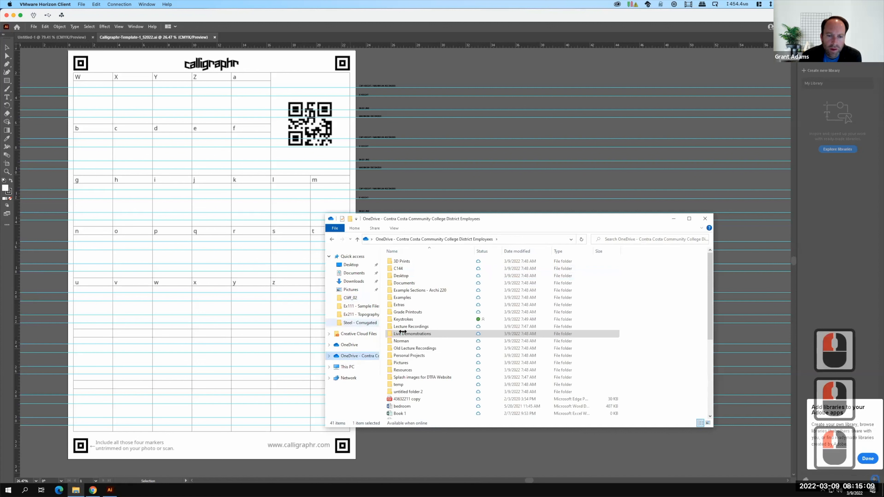
pyautogui.doubleClick(405, 320)
pyautogui.click(824, 490)
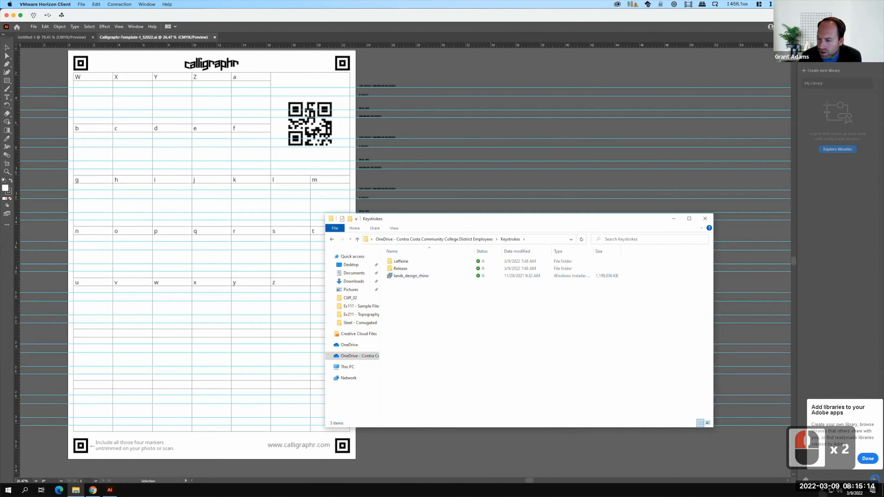
pyautogui.rightClick(838, 477)
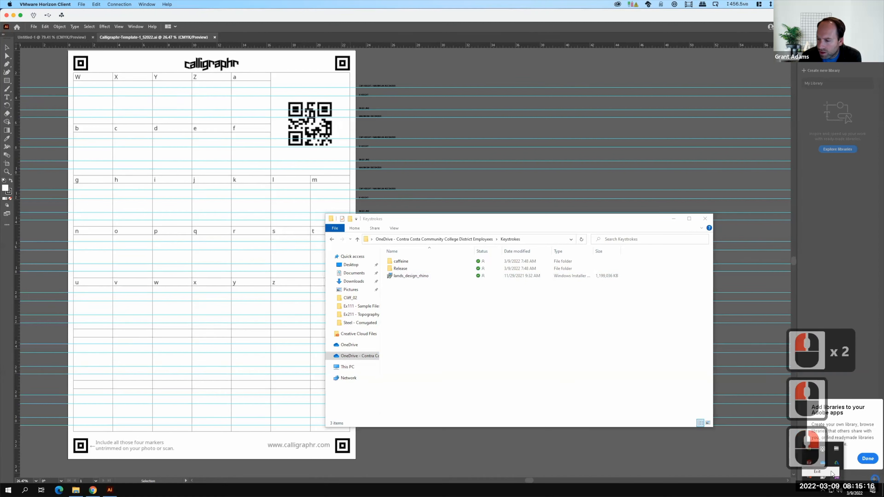
pyautogui.click(830, 472)
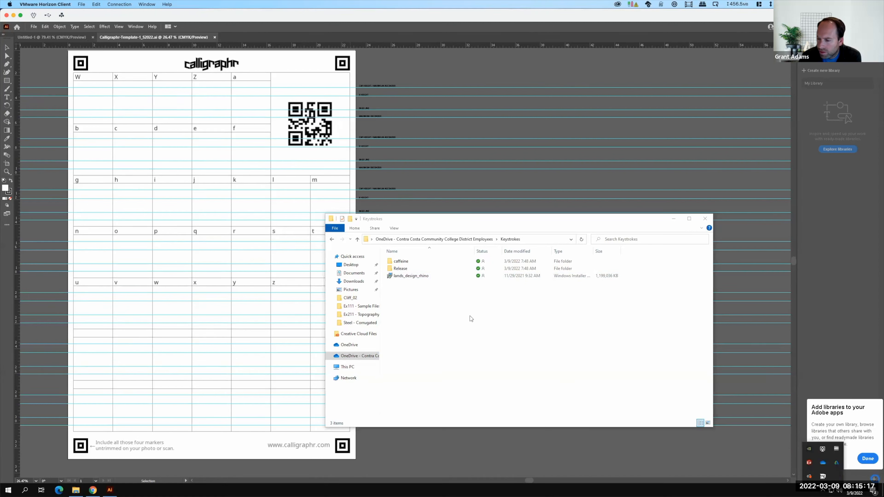
pyautogui.doubleClick(402, 268)
pyautogui.click(402, 268)
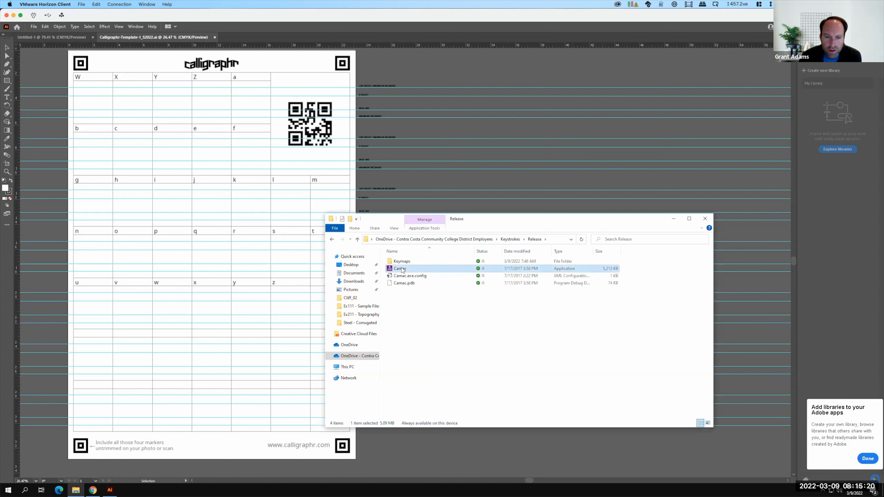
pyautogui.click(765, 459)
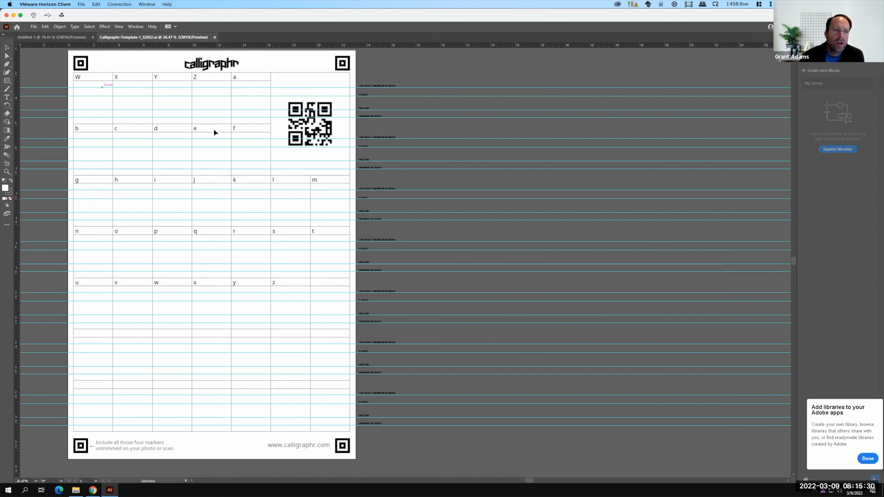
# Switch to Chrome to review the Exercise 113 assignment instructions, and return to the template in Illustrator
pyautogui.moveTo(190, 92); pyautogui.dragTo(355, 103)
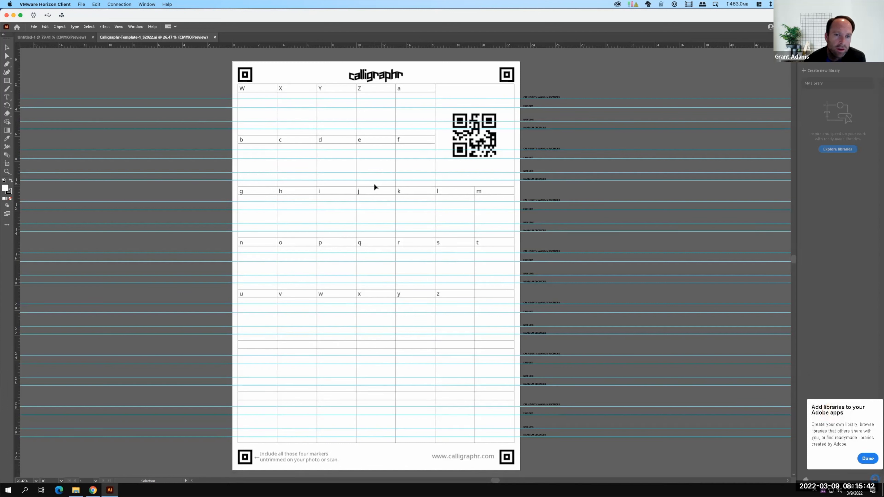
pyautogui.press('F15')
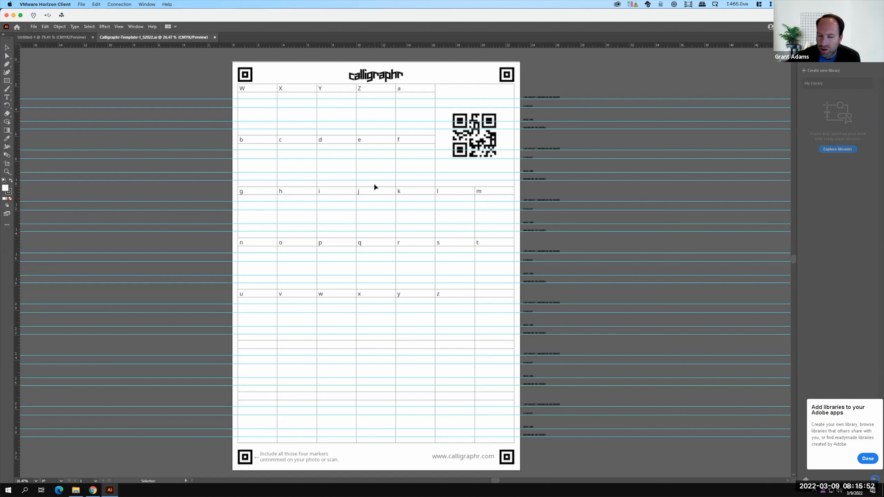
pyautogui.click(92, 491)
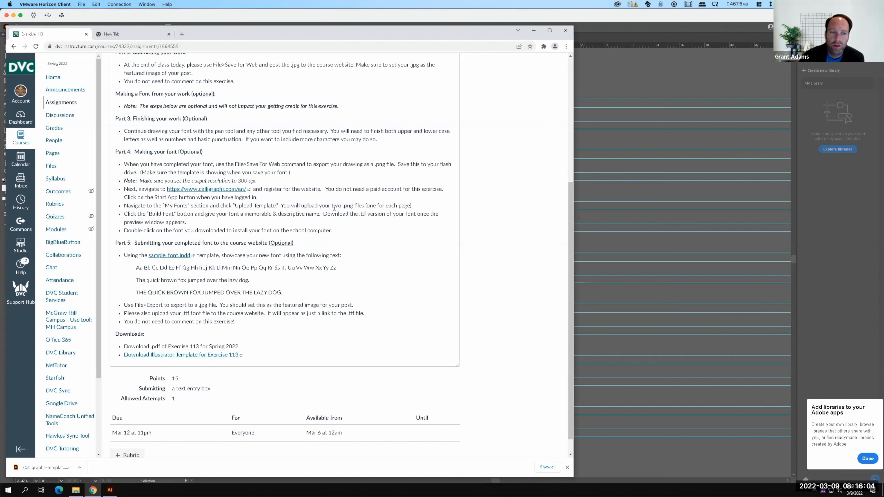
pyautogui.click(630, 65)
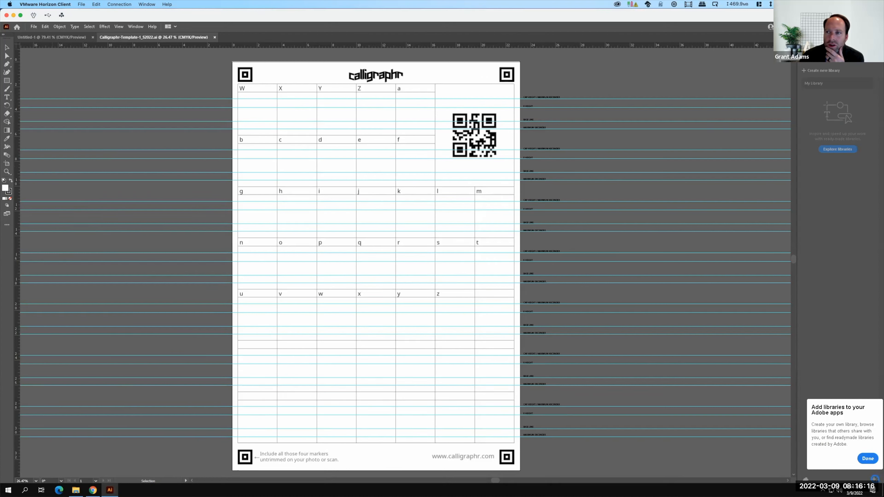
# Compare the template's two pages by hiding all layers and showing Page01, Page02 and Guides again one at a time
pyautogui.click(835, 41)
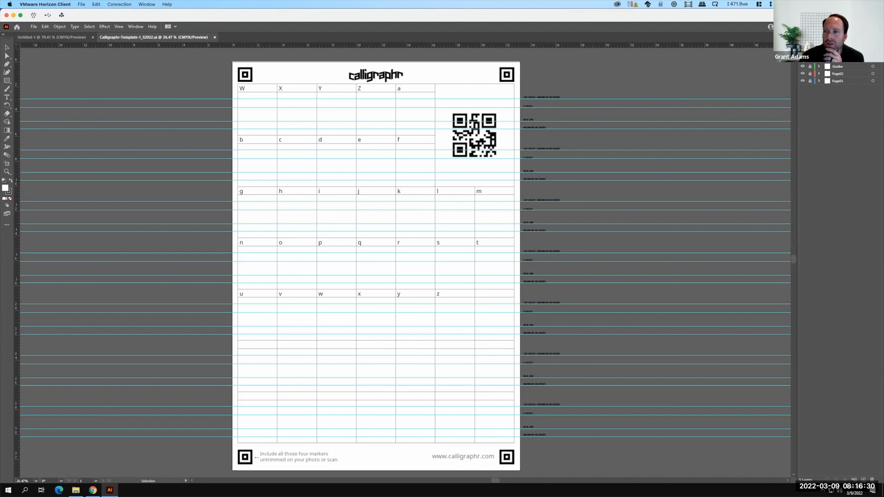
pyautogui.moveTo(803, 77); pyautogui.dragTo(804, 86)
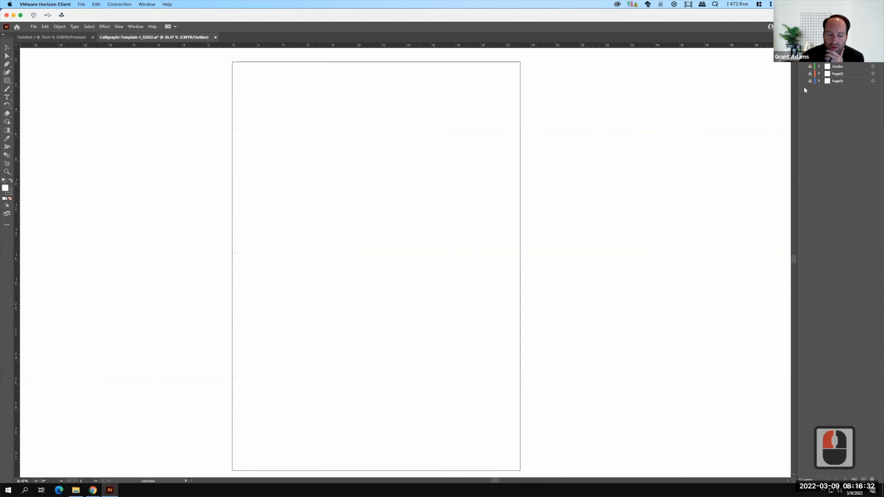
pyautogui.click(804, 81)
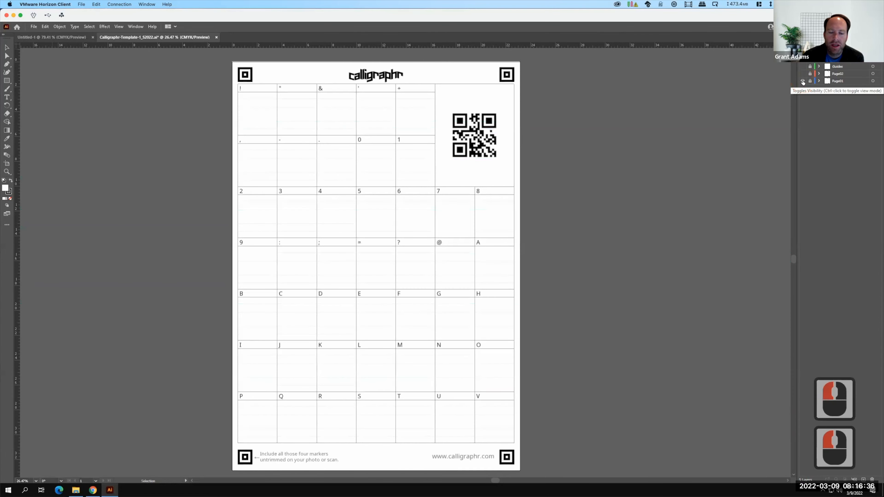
pyautogui.click(803, 74)
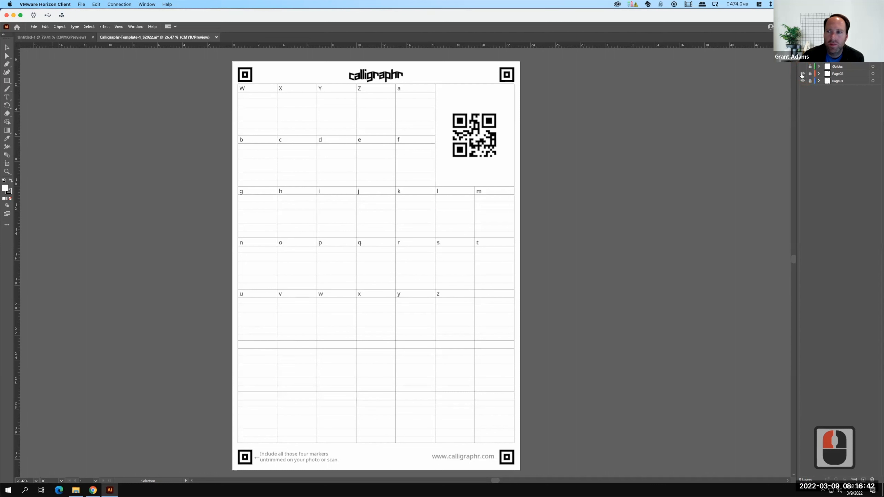
pyautogui.click(803, 74)
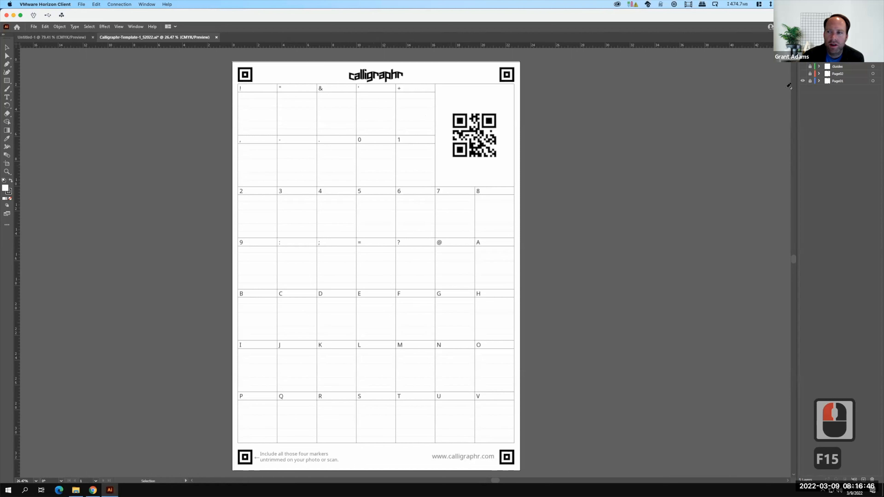
pyautogui.click(802, 75)
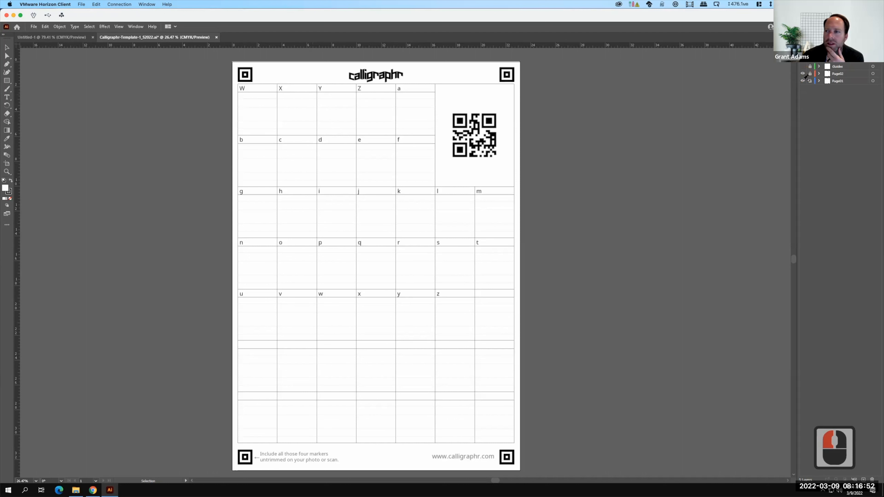
pyautogui.click(802, 67)
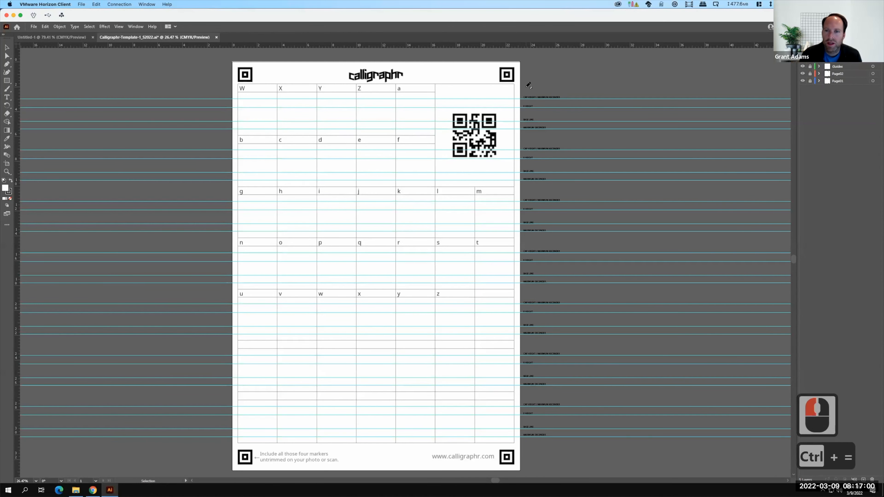
# Examine the cap height, x height, base line and maximum descender labels beside the template's guides
pyautogui.hotkey('ctrl', '=')
pyautogui.hotkey('ctrl', '=')
pyautogui.hotkey('ctrl', '=')
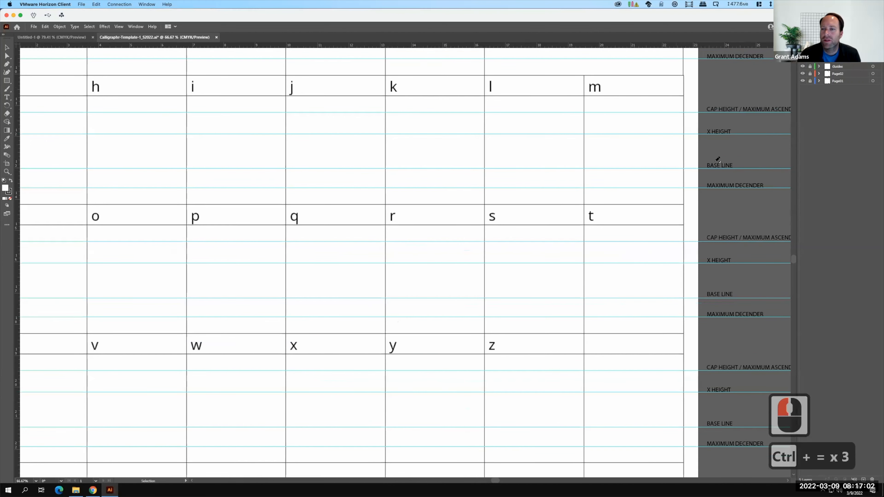
pyautogui.hscroll(15, 618, 168)
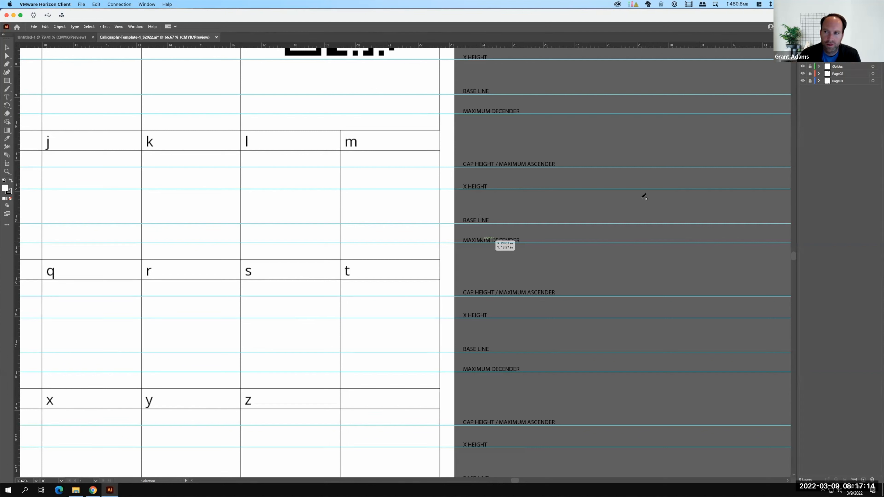
pyautogui.click(846, 65)
pyautogui.click(846, 59)
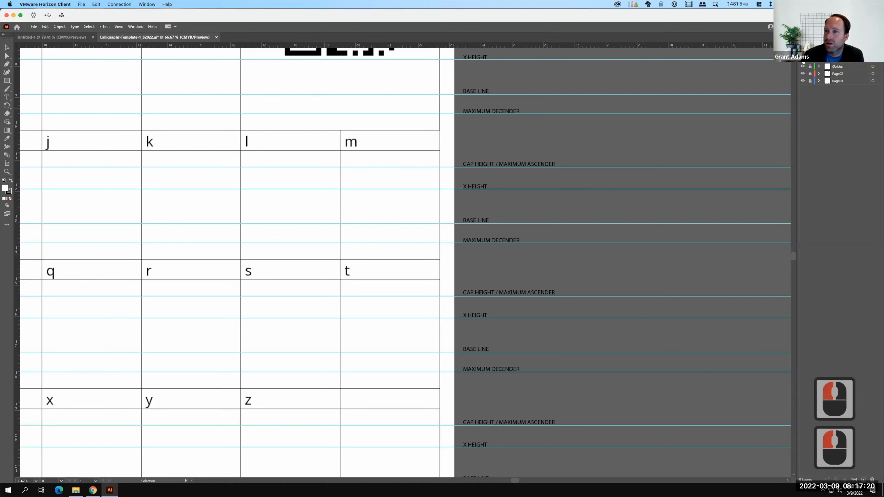
pyautogui.click(803, 65)
pyautogui.click(843, 64)
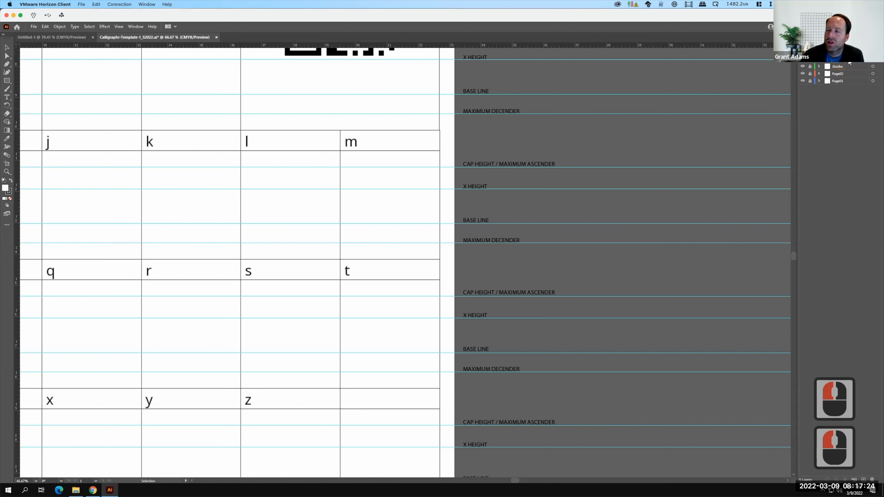
# Hide the Page02 layer to work on the Page01 template containing the capital A cell
pyautogui.click(804, 73)
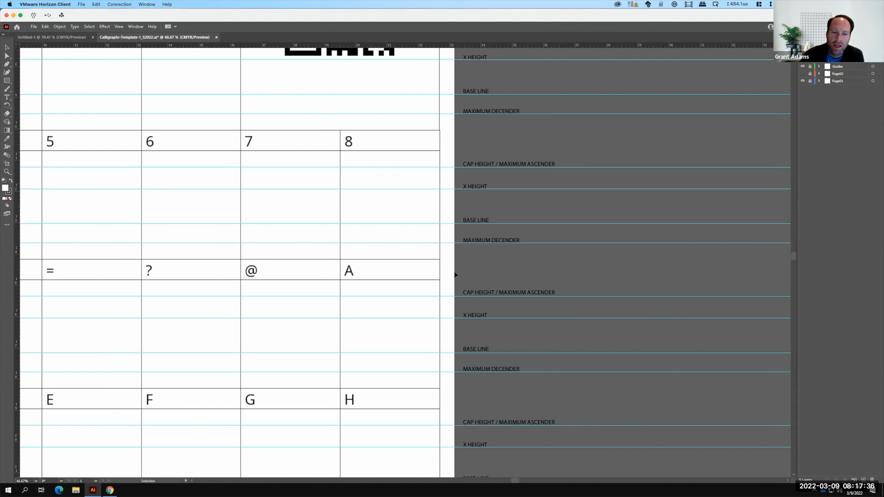
pyautogui.moveTo(460, 257); pyautogui.dragTo(557, 161)
pyautogui.moveTo(501, 217); pyautogui.dragTo(472, 235)
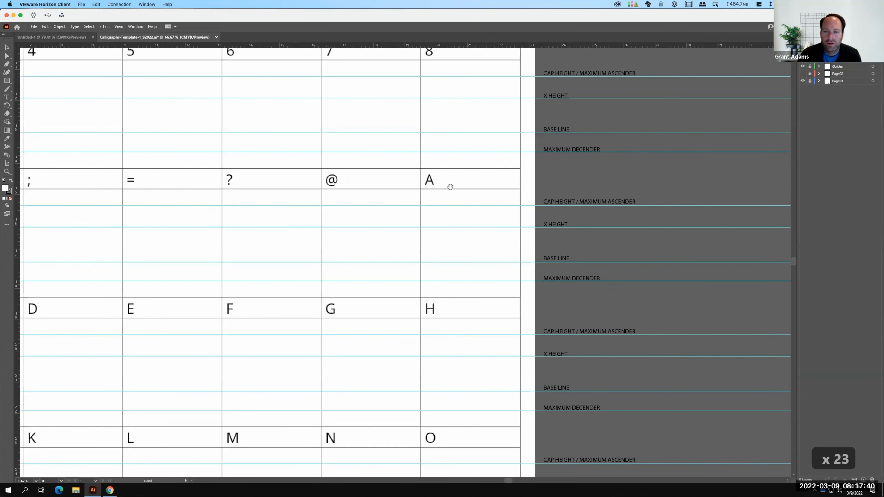
pyautogui.click(434, 189)
pyautogui.press('F15')
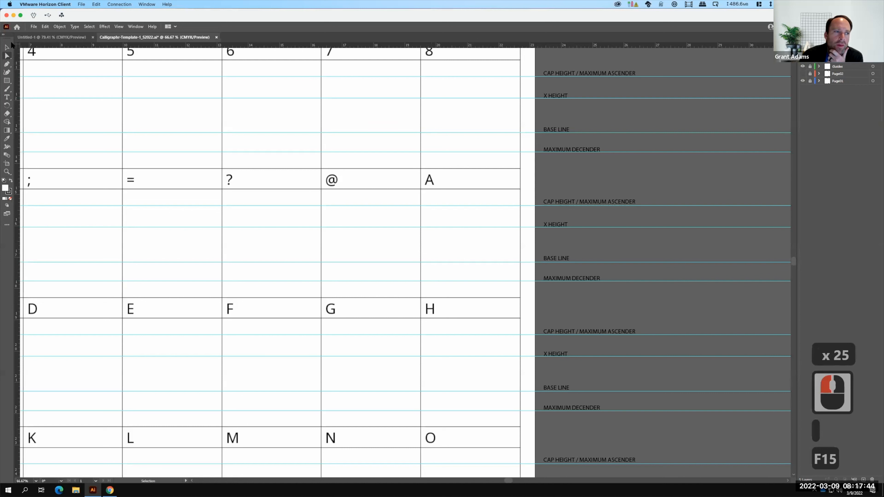
# Draw the capital A's two legs with the Pen tool between base line and cap height, about 1.03 in wide and 1.8 in tall
pyautogui.click(11, 66)
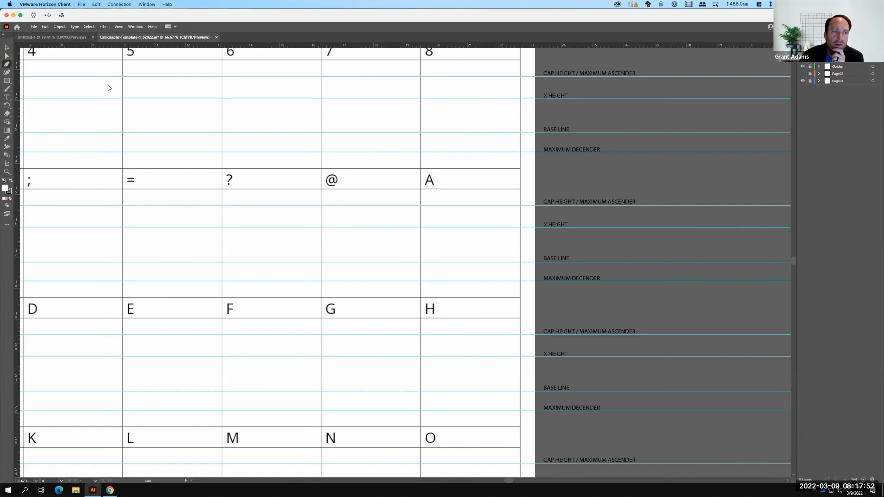
pyautogui.click(451, 262)
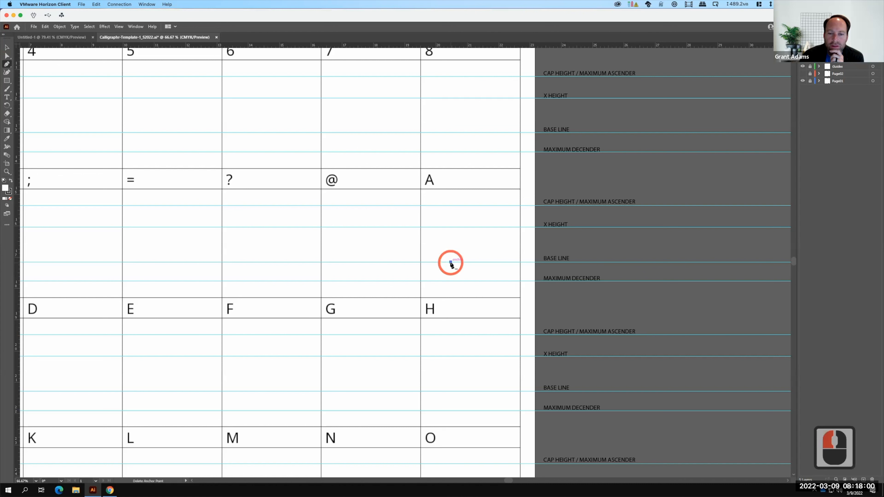
pyautogui.click(465, 206)
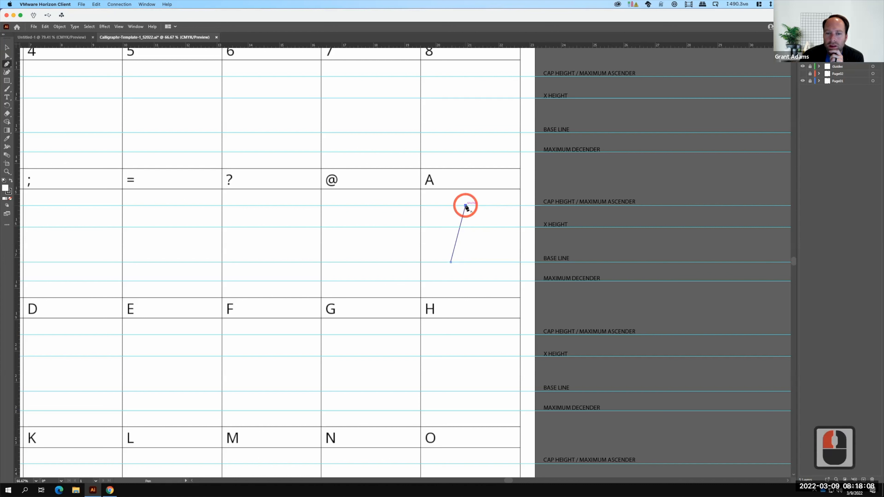
pyautogui.click(483, 262)
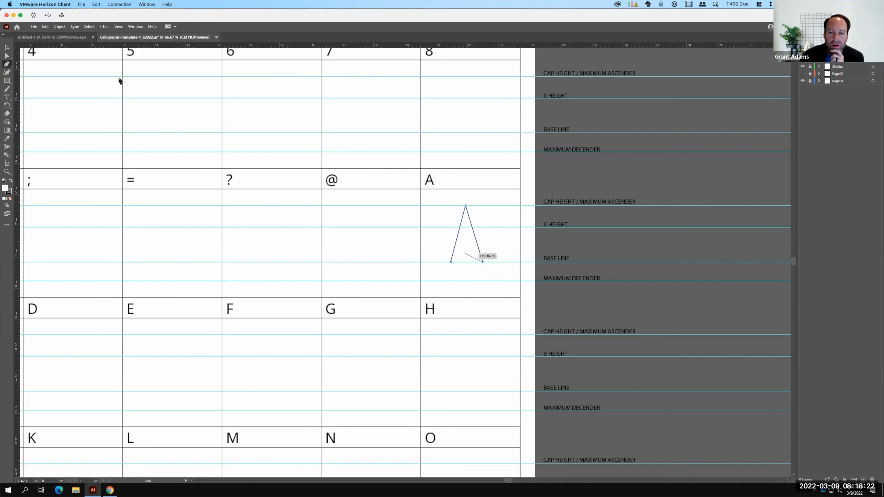
pyautogui.click(10, 48)
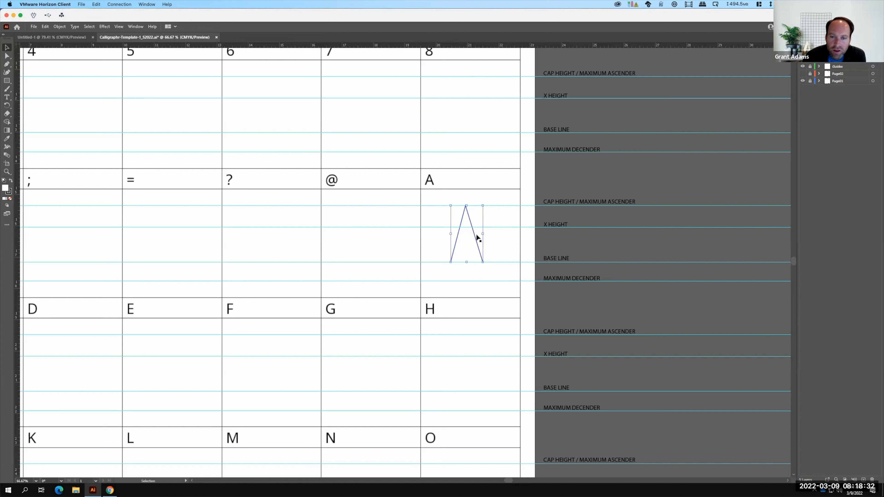
# Try a bright red fill on the A path, and set its fill to none
pyautogui.click(10, 190)
pyautogui.doubleClick(7, 189)
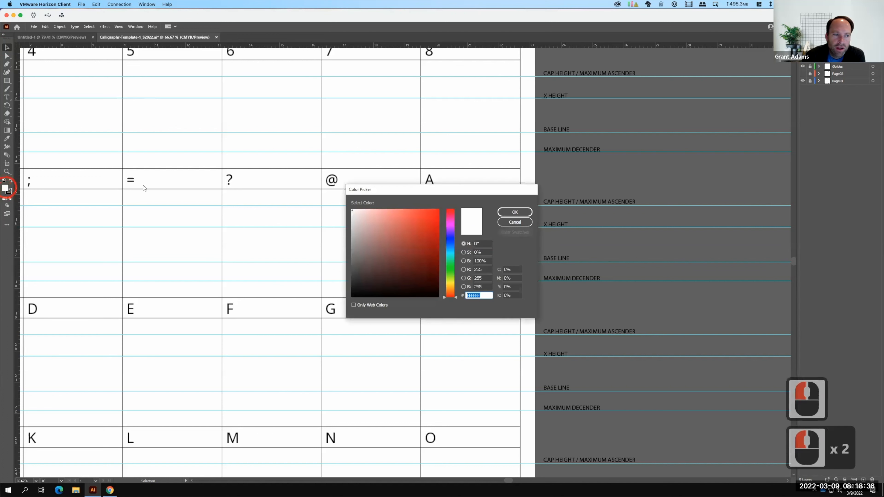
pyautogui.doubleClick(432, 221)
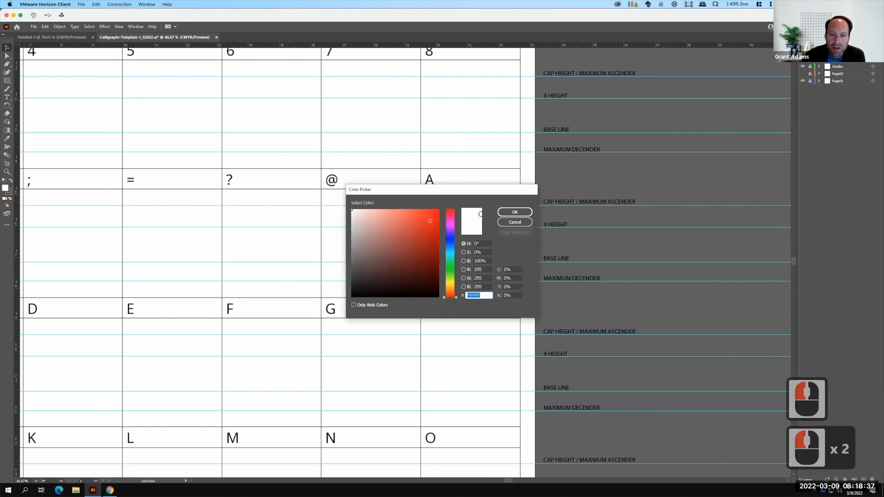
pyautogui.click(509, 212)
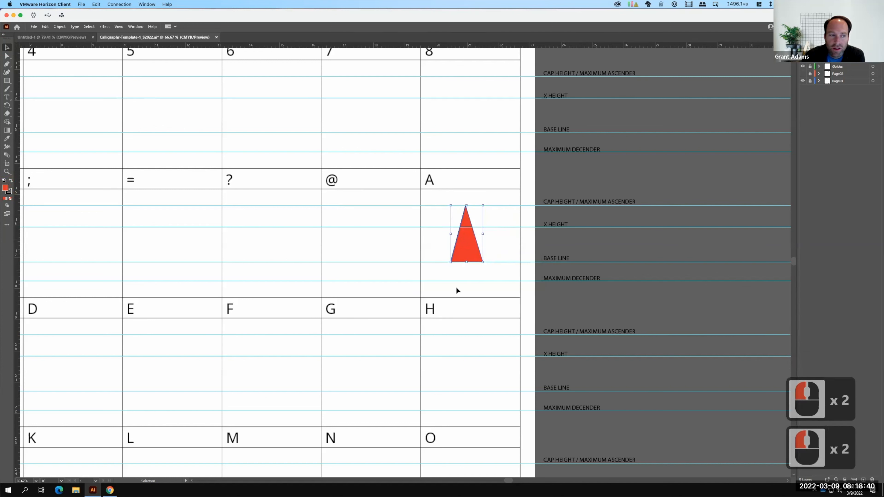
pyautogui.press('F15')
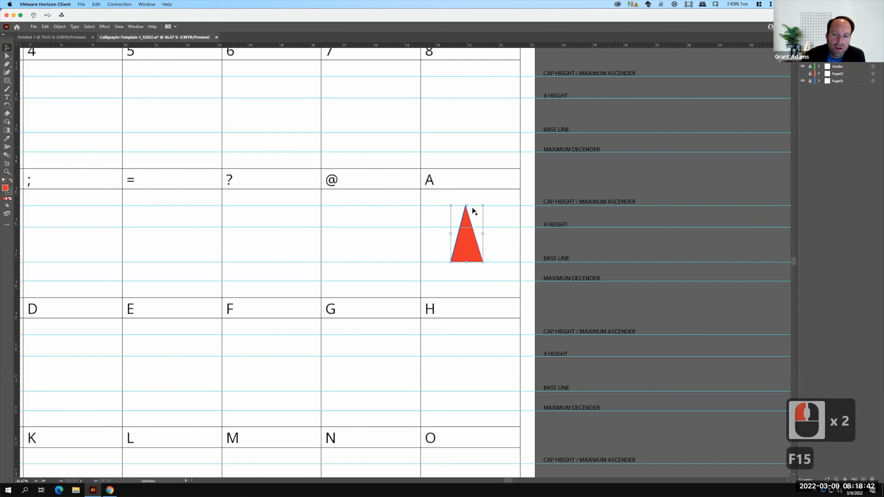
pyautogui.click(11, 199)
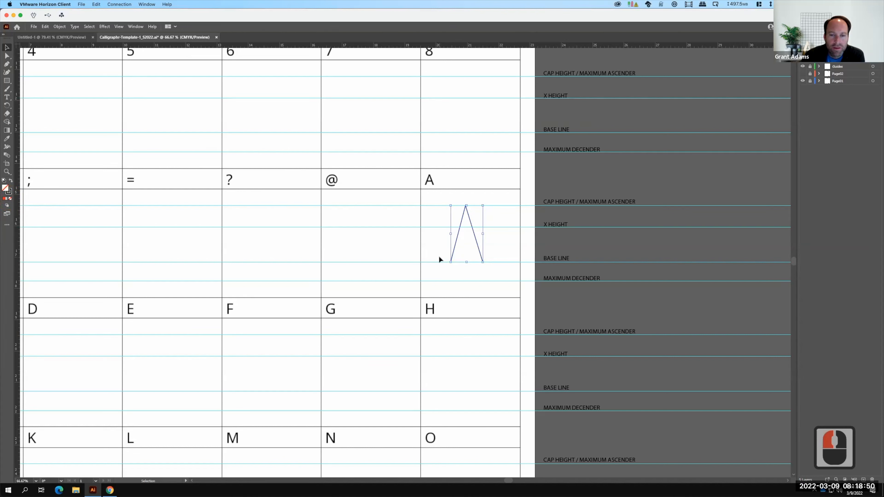
pyautogui.click(11, 65)
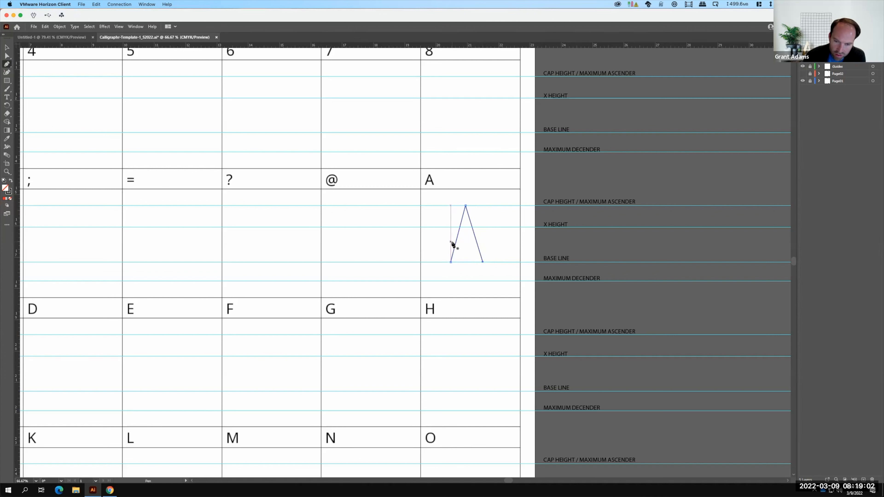
pyautogui.press('super')
pyautogui.hotkey('ctrl', '=')
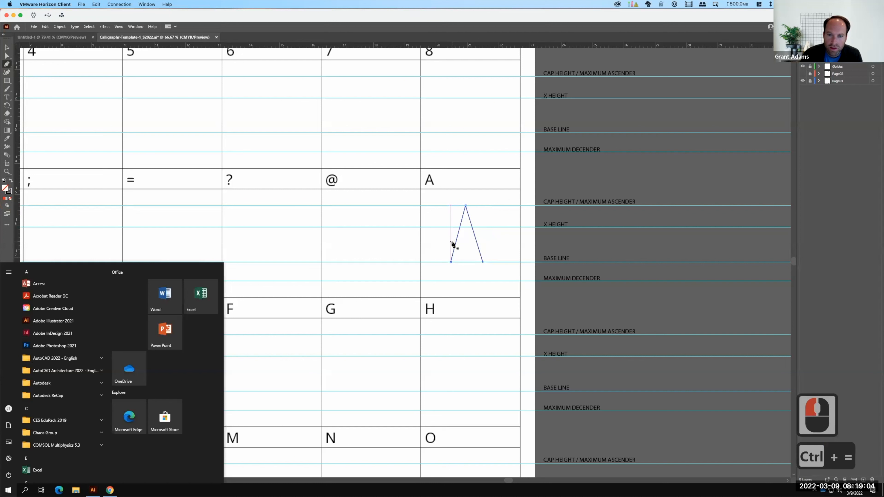
pyautogui.click(7, 48)
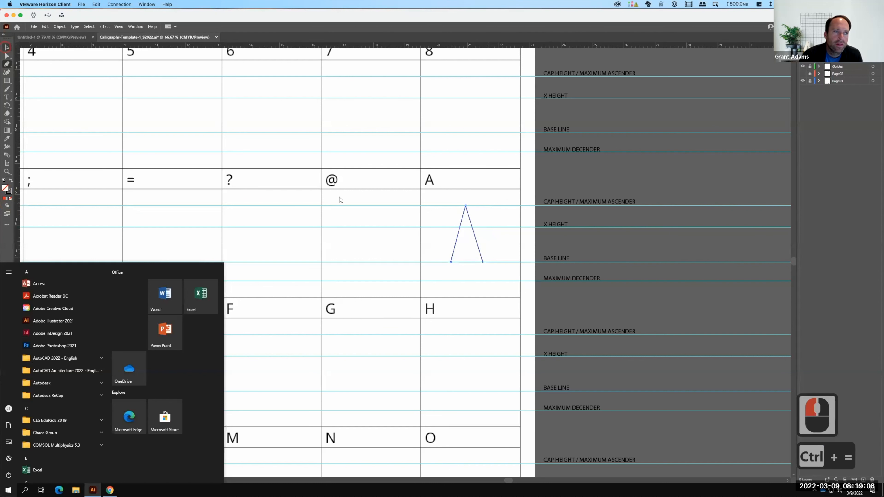
# Draw a horizontal crossbar about 0.85 in long with the Pen tool across the A's legs, between the x height and base line
pyautogui.click(11, 66)
pyautogui.click(441, 420)
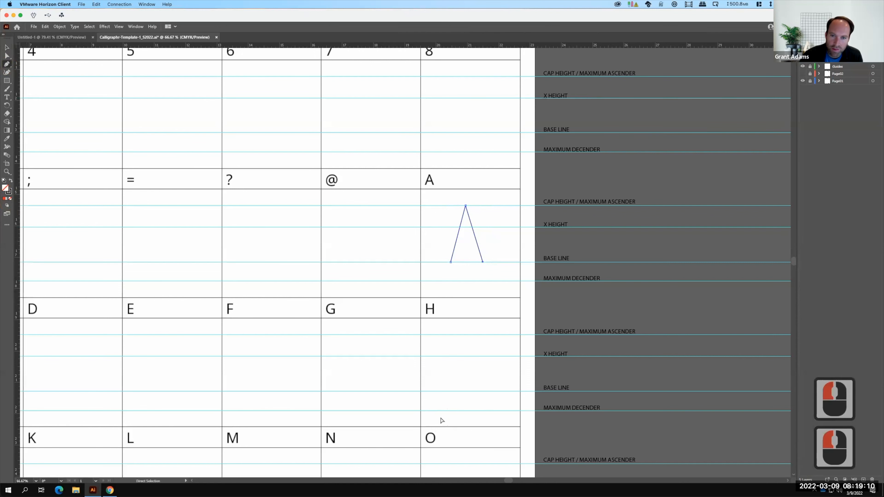
pyautogui.hotkey('ctrl', '=')
pyautogui.hotkey('ctrl', '=')
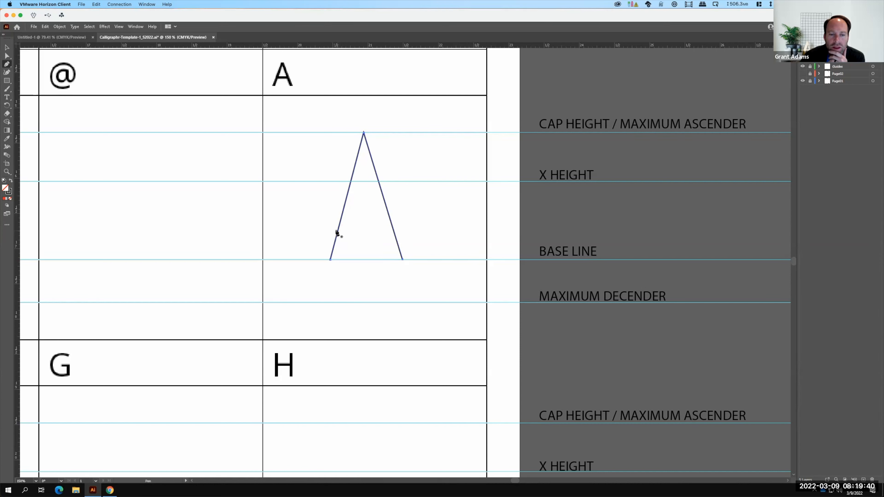
pyautogui.press('F15')
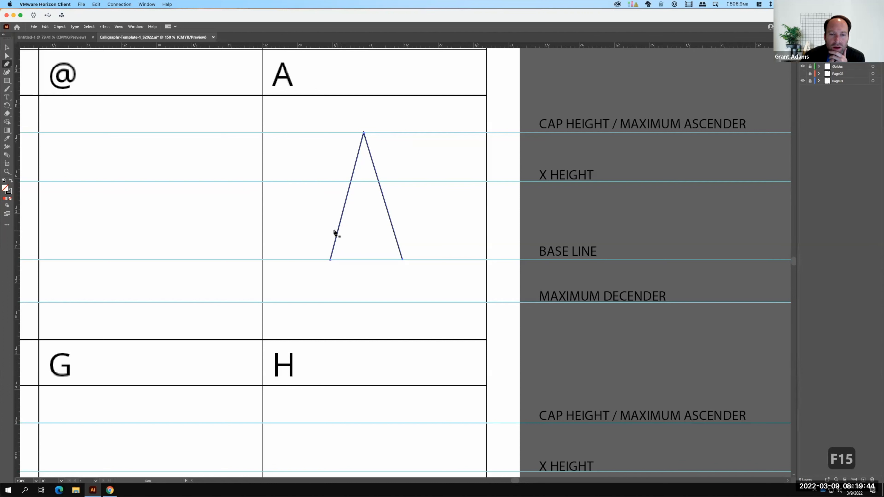
pyautogui.moveTo(334, 231); pyautogui.dragTo(395, 233)
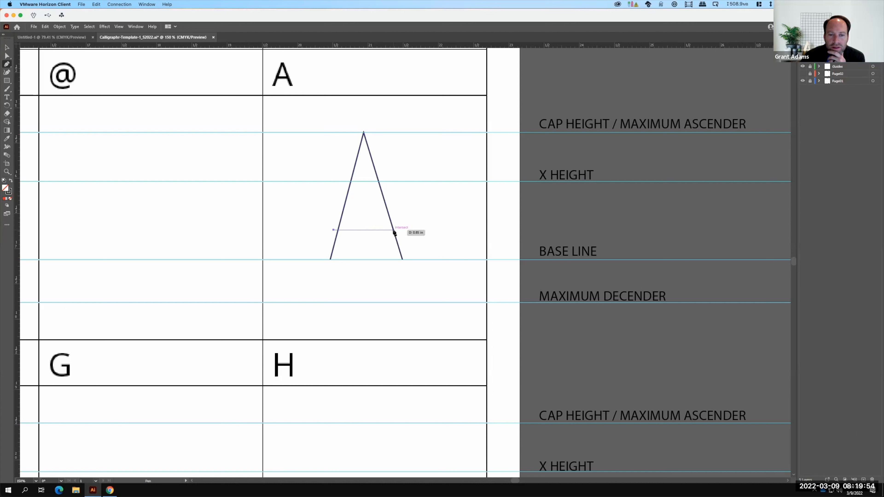
pyautogui.click(394, 231)
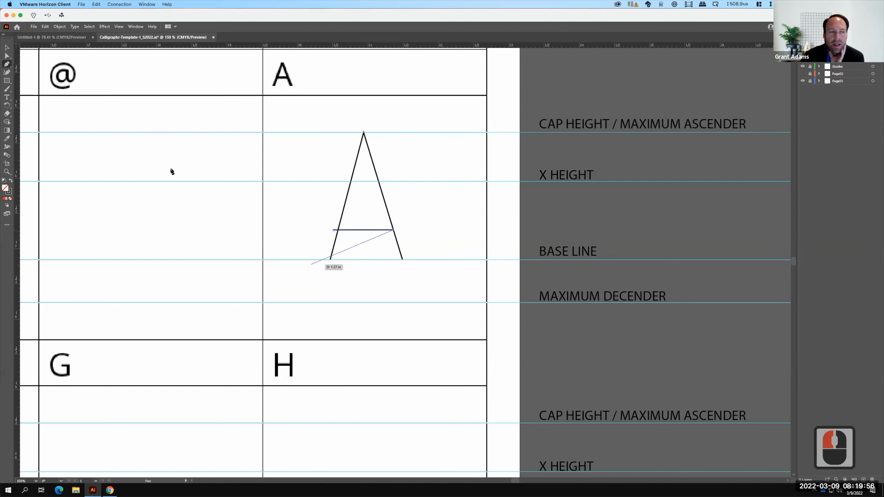
# Adjust the crossbar's left endpoint with Direct Selection so it ends on the A's left leg
pyautogui.click(7, 47)
pyautogui.click(367, 231)
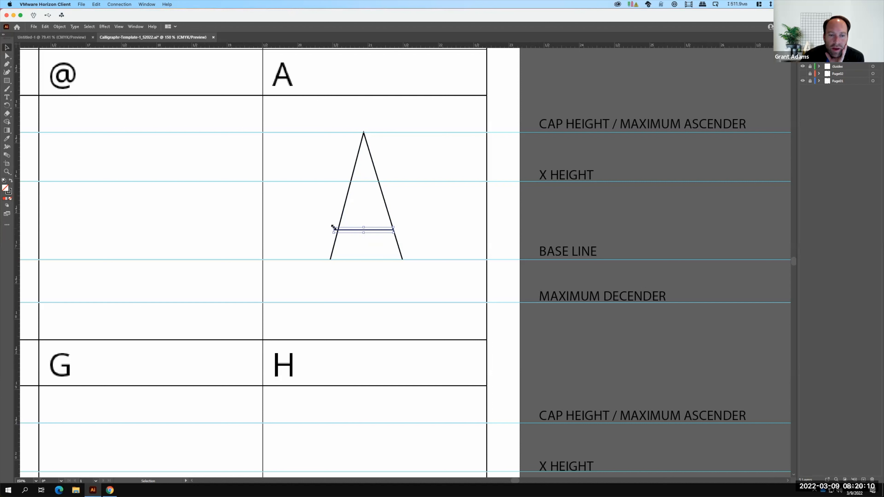
pyautogui.moveTo(333, 229)
pyautogui.mouseDown()
pyautogui.moveTo(350, 226)
pyautogui.moveTo(324, 227)
pyautogui.mouseUp()
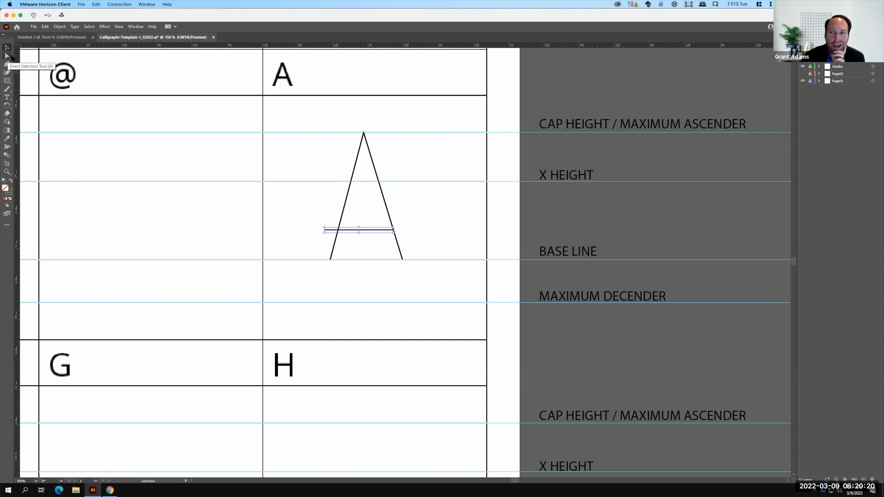
pyautogui.click(10, 56)
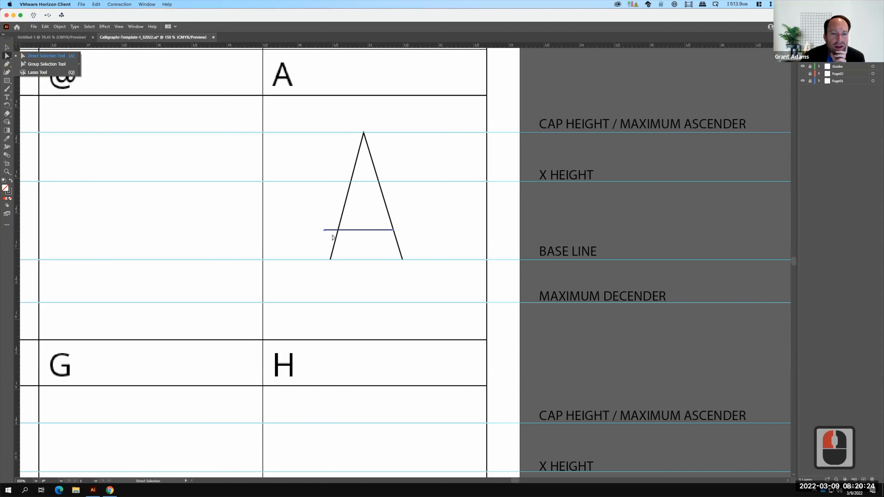
pyautogui.moveTo(325, 231); pyautogui.dragTo(338, 230)
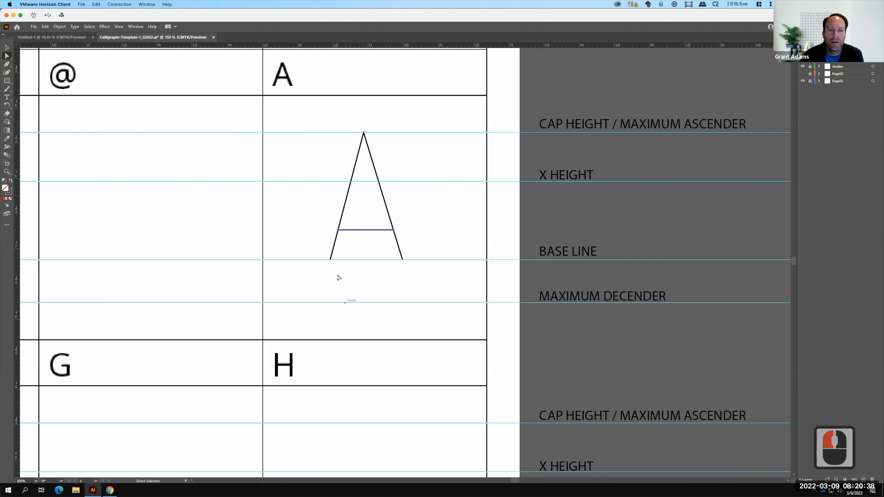
# Select the A's legs and crossbar together and increase their stroke weight to 7 pt
pyautogui.press('F15')
pyautogui.press('v')
pyautogui.moveTo(413, 237); pyautogui.dragTo(323, 146)
pyautogui.click(810, 38)
pyautogui.click(832, 125)
pyautogui.click(831, 125)
pyautogui.click(831, 125)
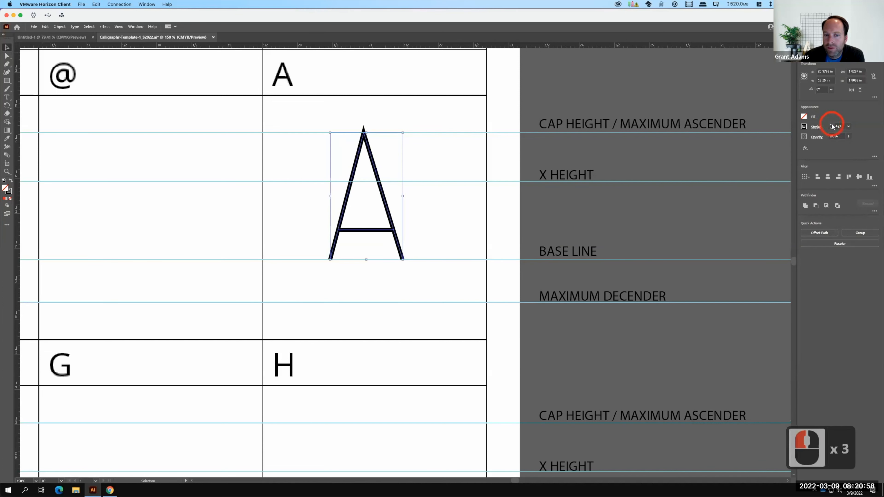
pyautogui.click(831, 125)
pyautogui.click(832, 125)
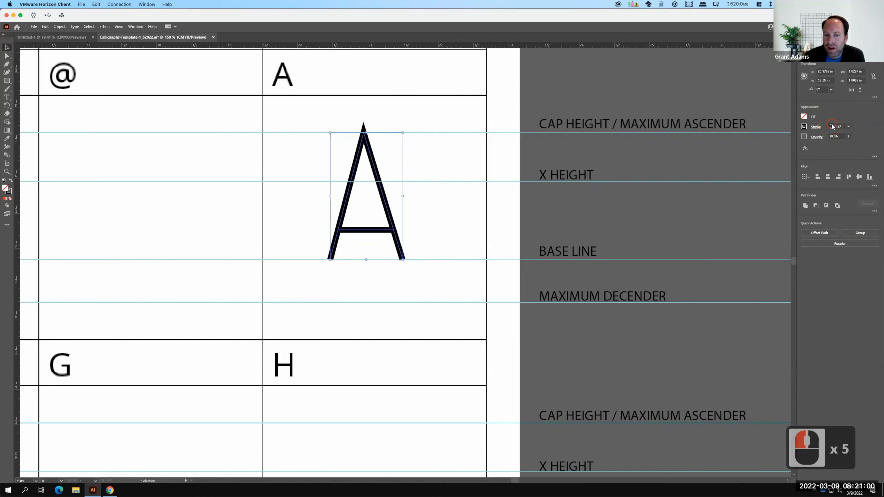
pyautogui.click(832, 125)
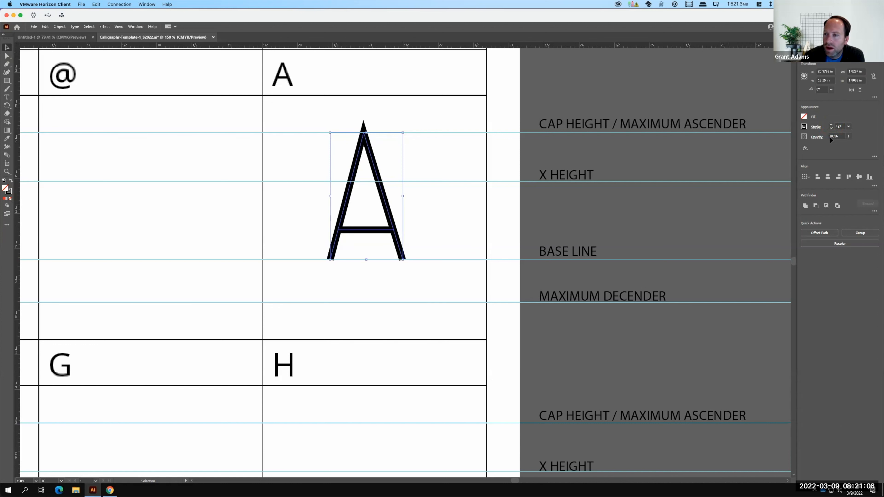
# Try the round and projecting stroke caps on the A, and return to the butt cap
pyautogui.click(816, 128)
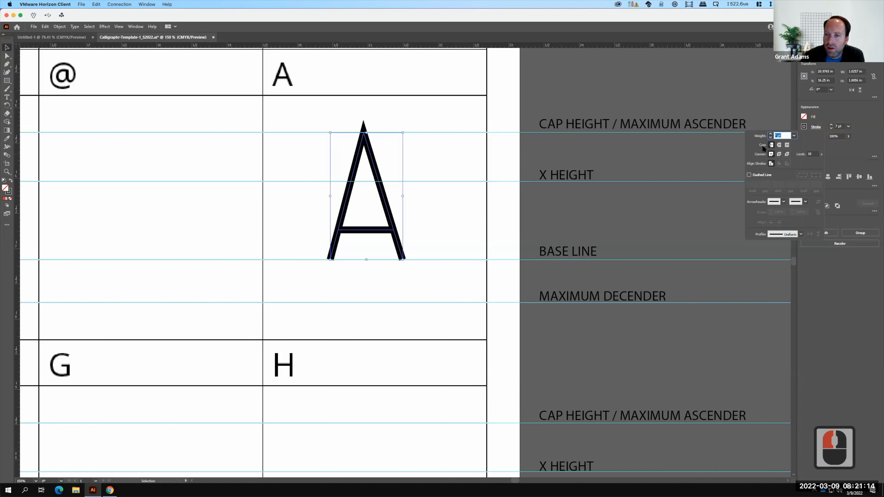
pyautogui.click(780, 145)
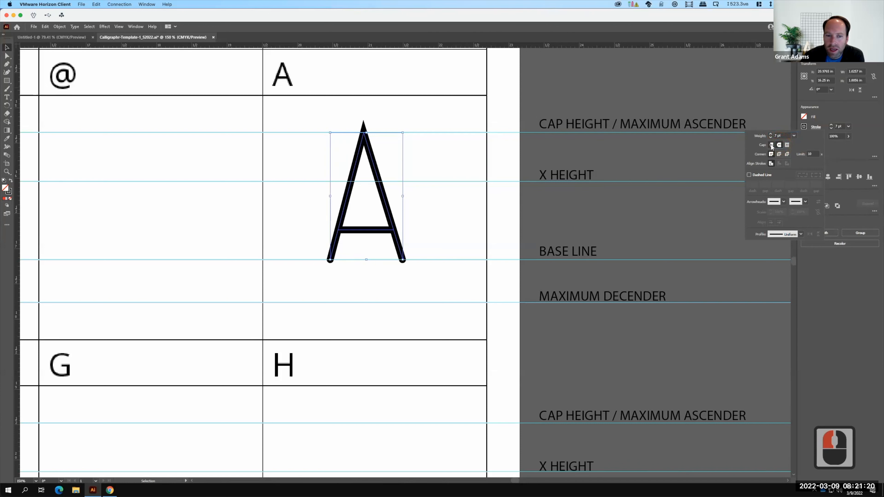
pyautogui.click(771, 144)
pyautogui.click(787, 145)
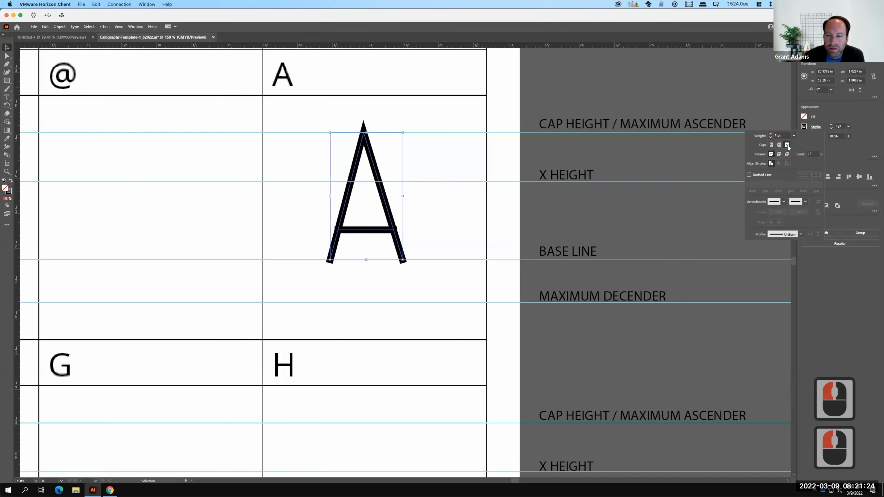
pyautogui.click(772, 145)
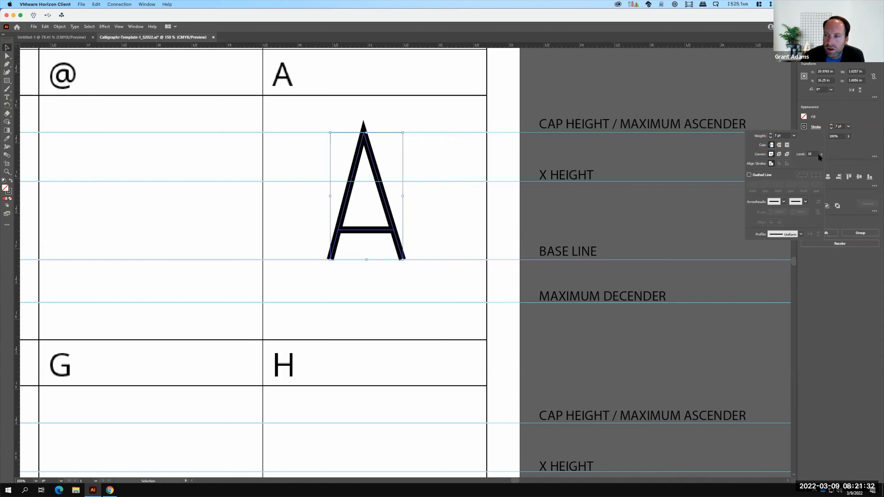
# Try the round join on the A's stroke corners, set them to bevel join, and deselect the letter
pyautogui.click(779, 155)
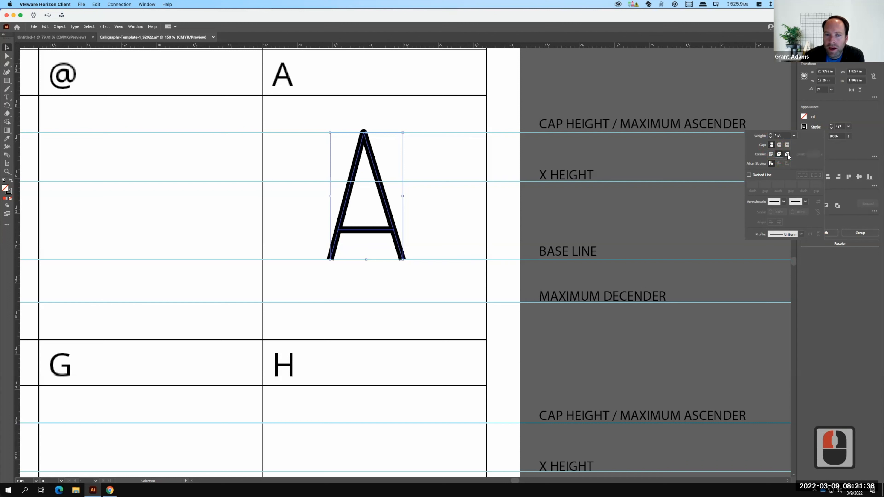
pyautogui.click(788, 155)
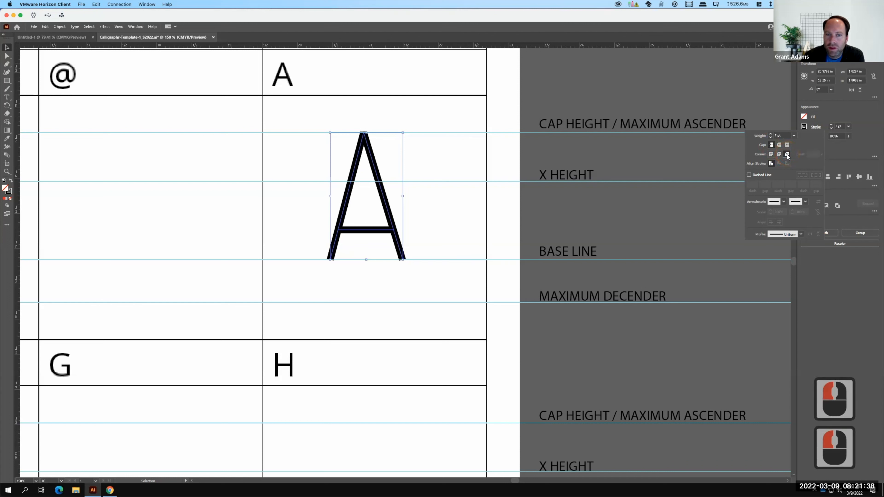
pyautogui.press('F15')
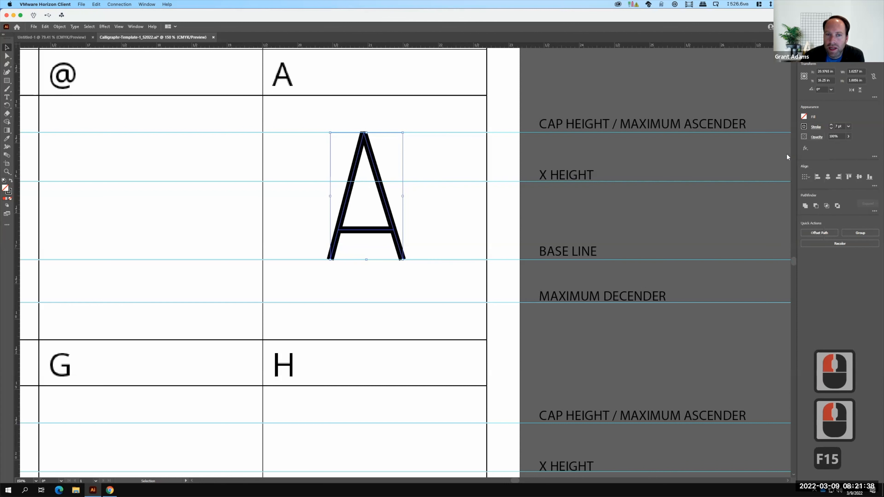
pyautogui.click(817, 128)
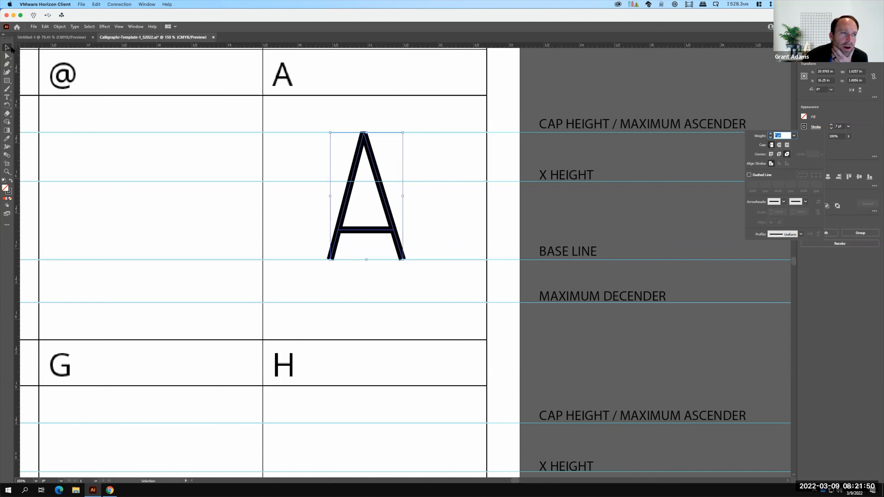
pyautogui.click(97, 83)
pyautogui.click(220, 216)
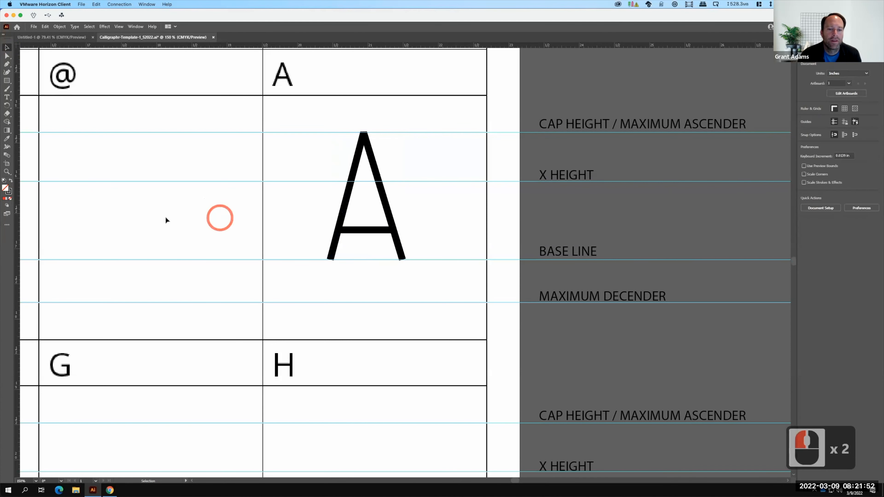
pyautogui.moveTo(138, 218); pyautogui.dragTo(553, 187)
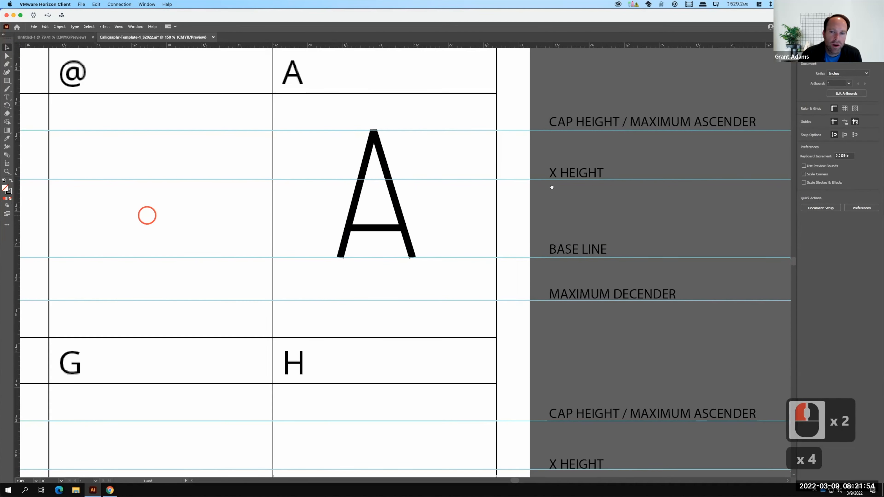
# With the Pen tool, draw the B's vertical stem from the cap-height guide to the baseline and a short horizontal base segment
pyautogui.moveTo(306, 253); pyautogui.dragTo(665, 169)
pyautogui.moveTo(148, 305); pyautogui.dragTo(523, 213)
pyautogui.moveTo(222, 240); pyautogui.dragTo(336, 235)
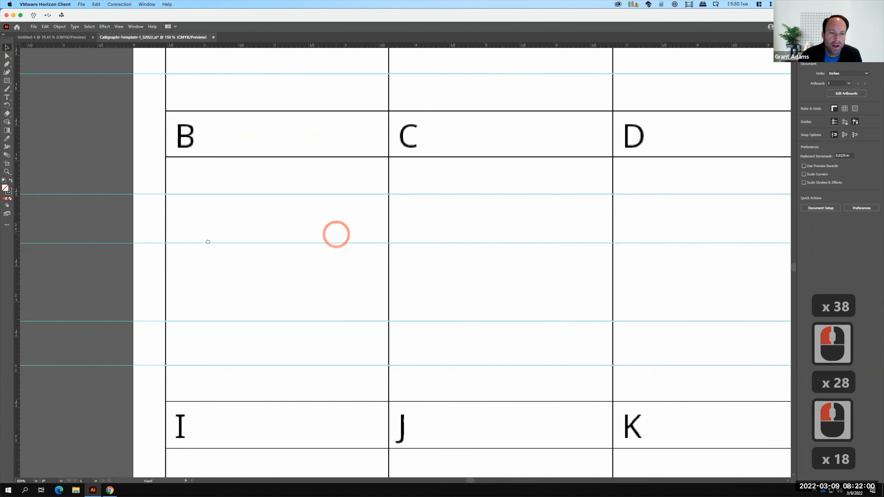
pyautogui.click(7, 63)
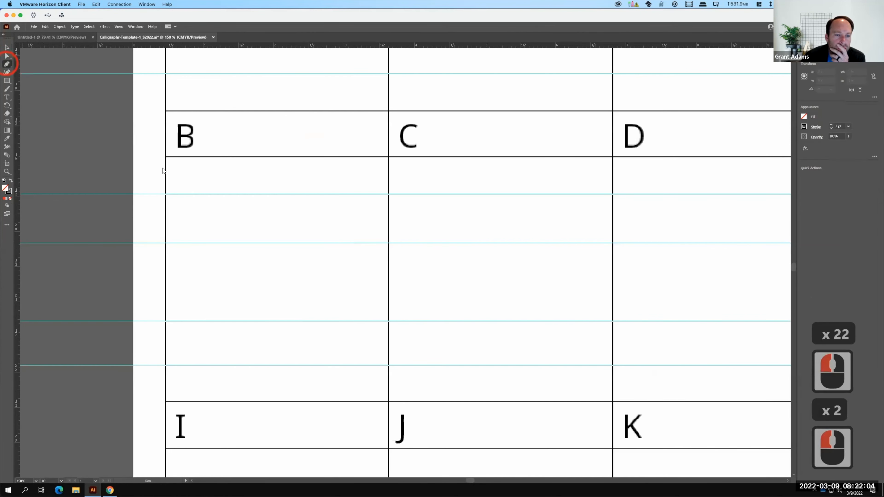
pyautogui.click(237, 194)
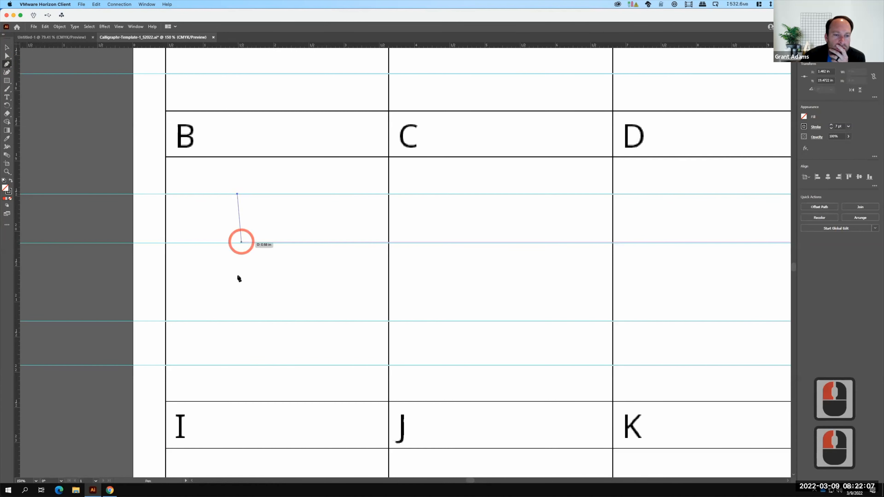
pyautogui.click(243, 322)
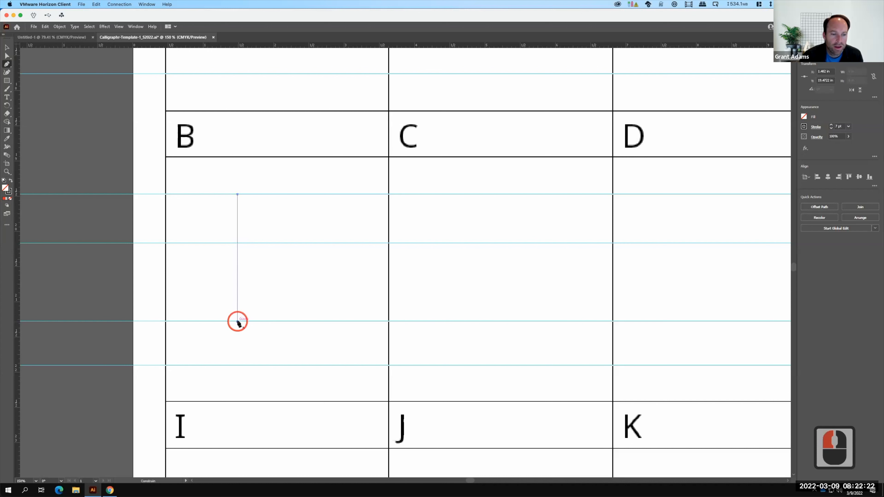
pyautogui.keyDown('shift'); pyautogui.click(238, 320); pyautogui.keyUp('shift')
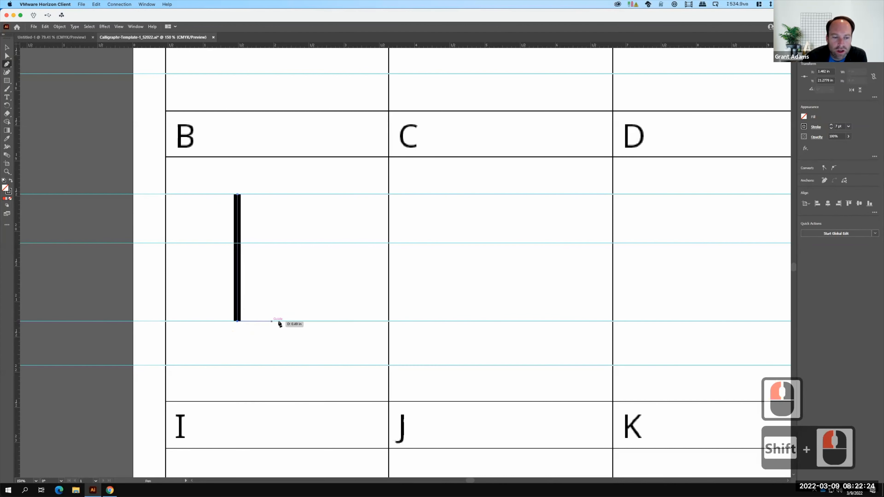
pyautogui.click(298, 321)
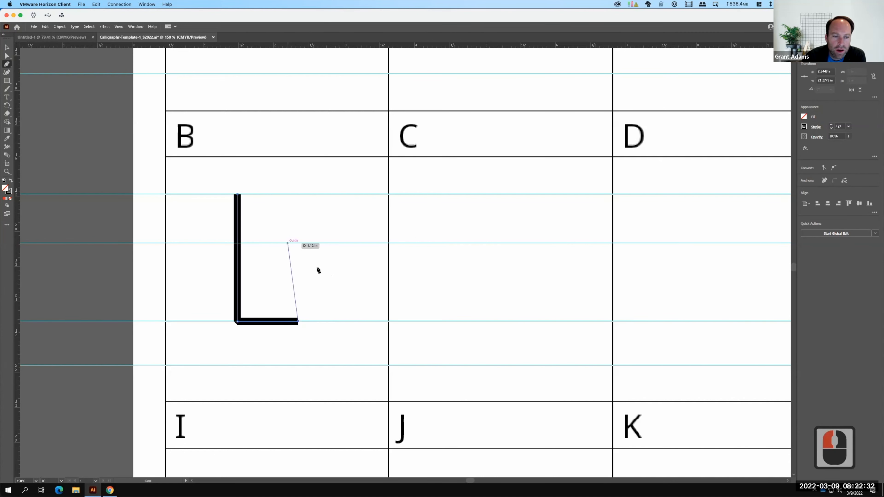
pyautogui.click(328, 284)
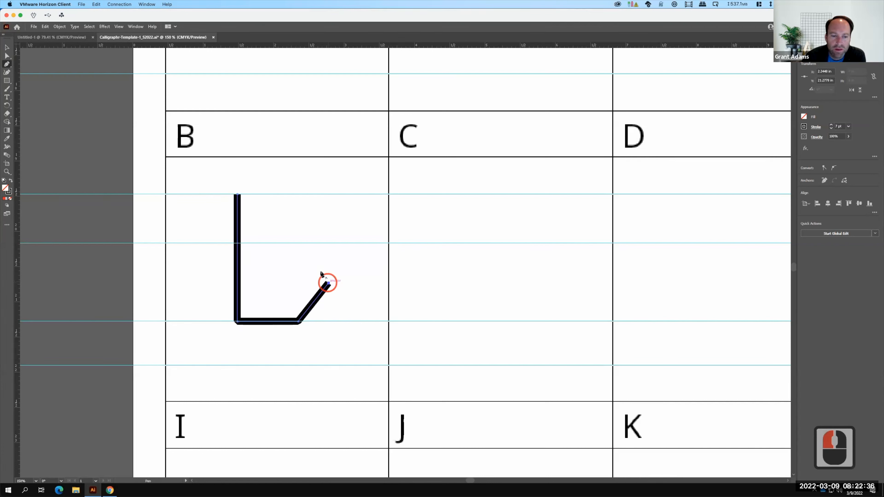
pyautogui.click(295, 244)
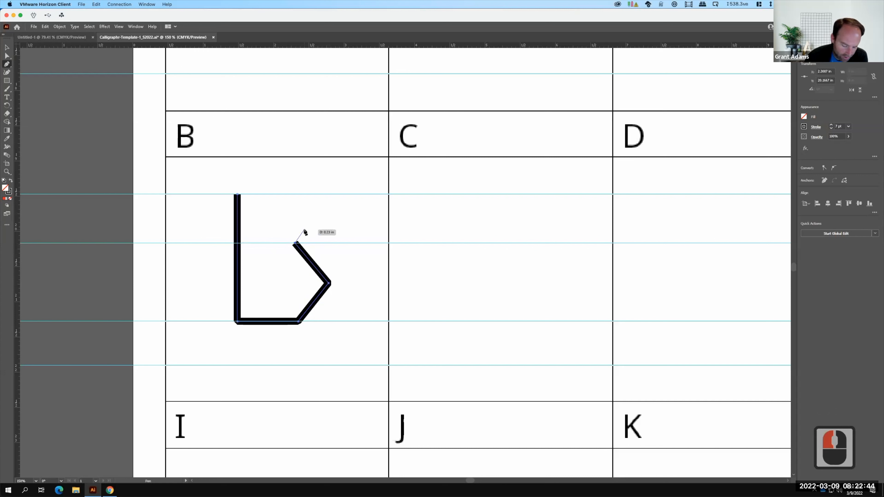
pyautogui.hotkey('ctrl', 'z')
pyautogui.hotkey('ctrl', 'z')
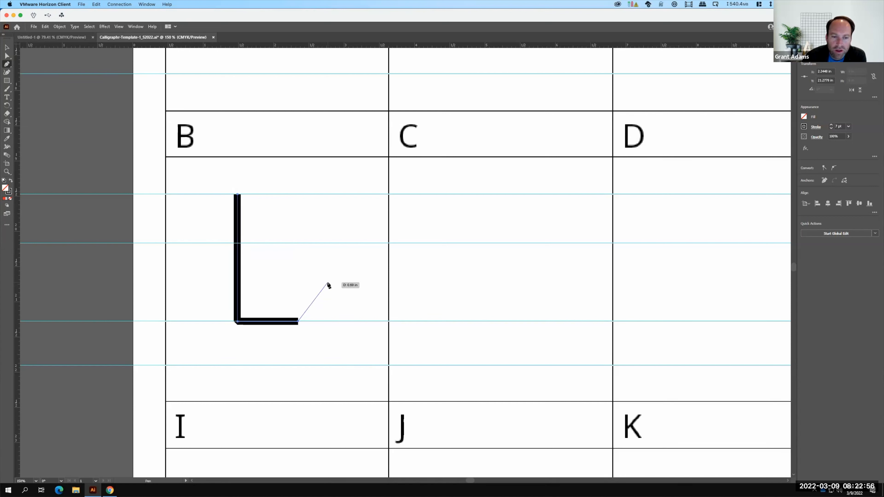
# Curve the B's lower bowl from the base segment up to the x-height guide and run it straight back to the stem
pyautogui.moveTo(327, 282); pyautogui.dragTo(327, 243)
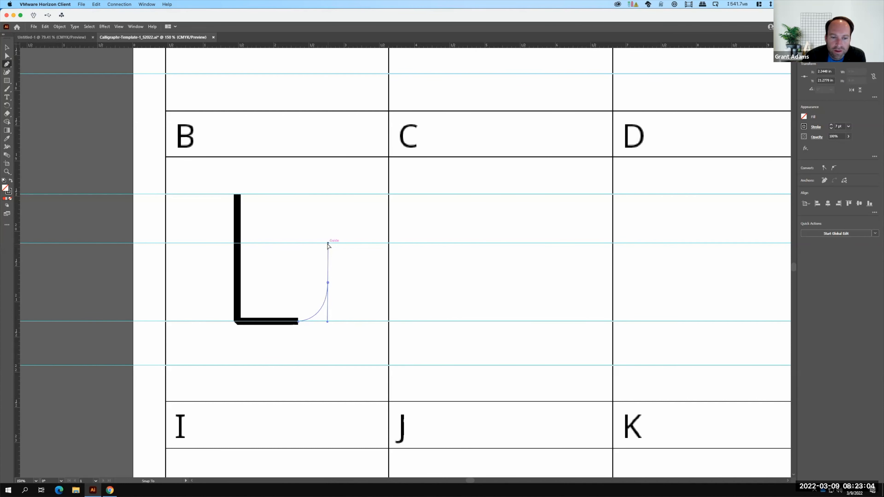
pyautogui.moveTo(328, 244); pyautogui.dragTo(328, 243)
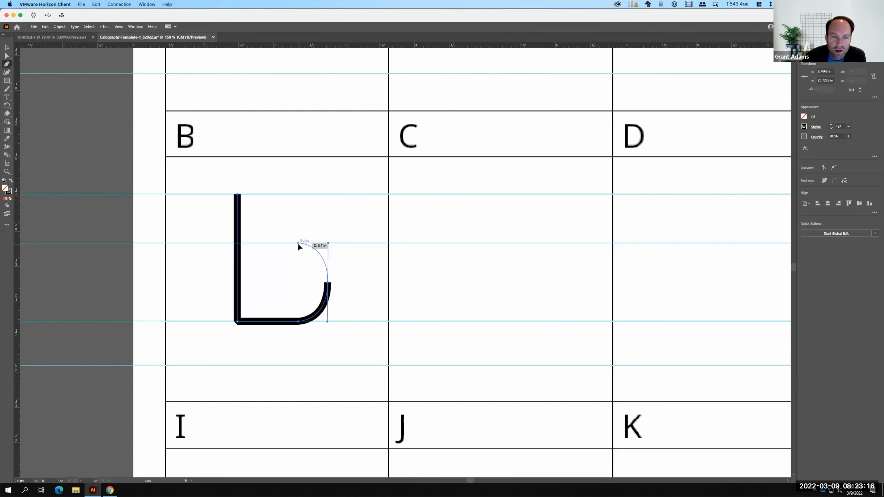
pyautogui.click(299, 244)
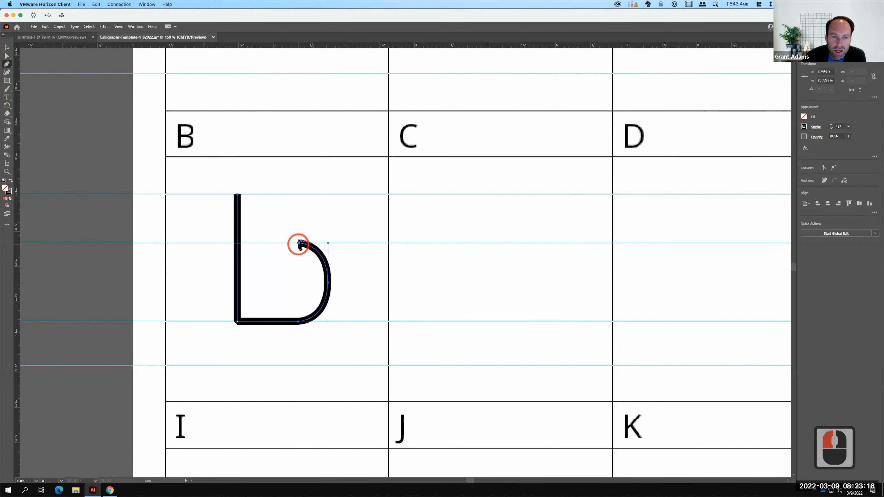
pyautogui.click(240, 243)
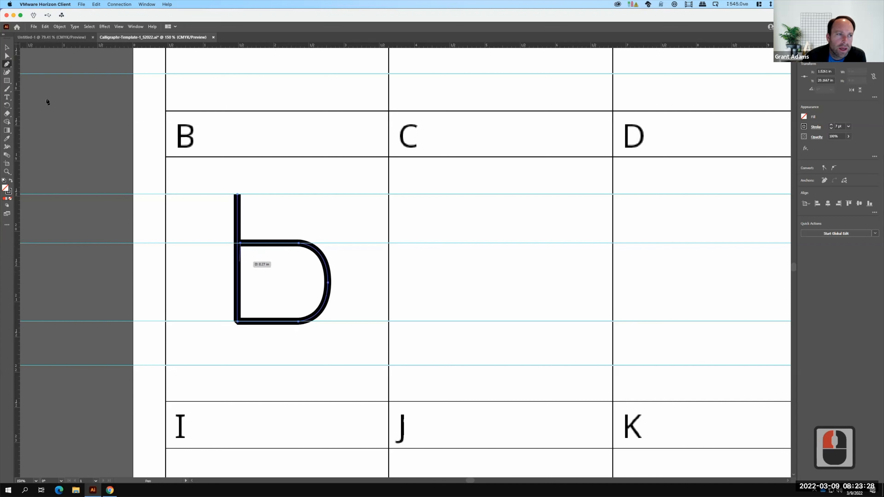
# Continue the path from the stem's top along the cap-height guide and curve the B's smaller upper bowl down to the middle bar
pyautogui.click(7, 47)
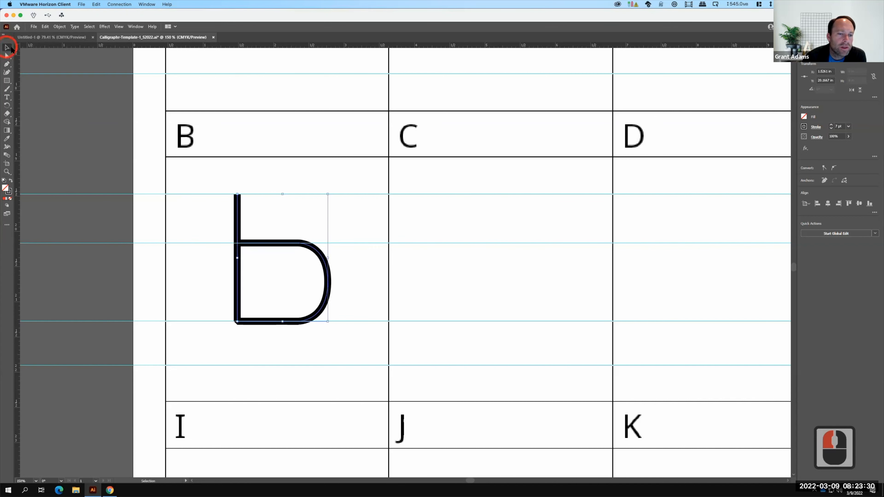
pyautogui.click(7, 64)
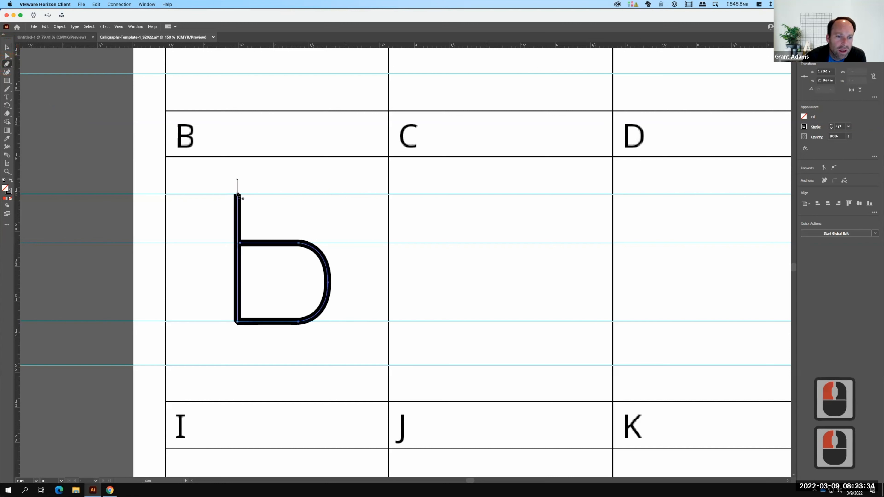
pyautogui.press('F15')
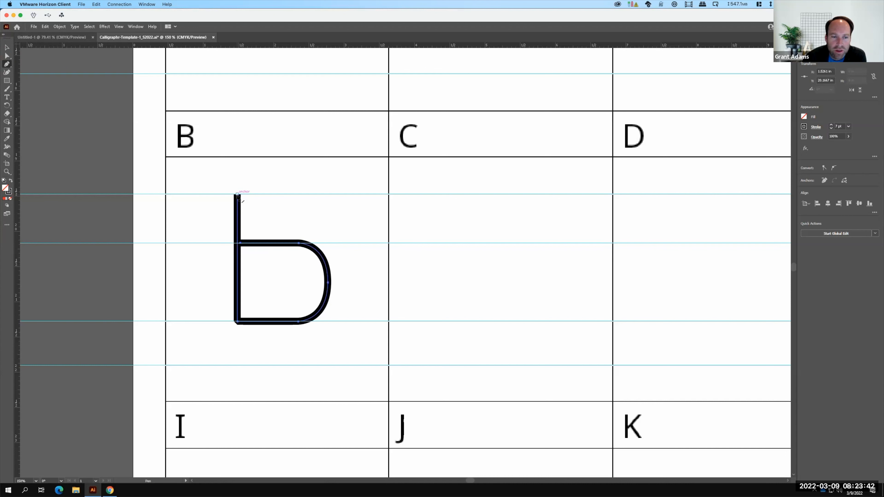
pyautogui.moveTo(238, 196); pyautogui.dragTo(272, 197)
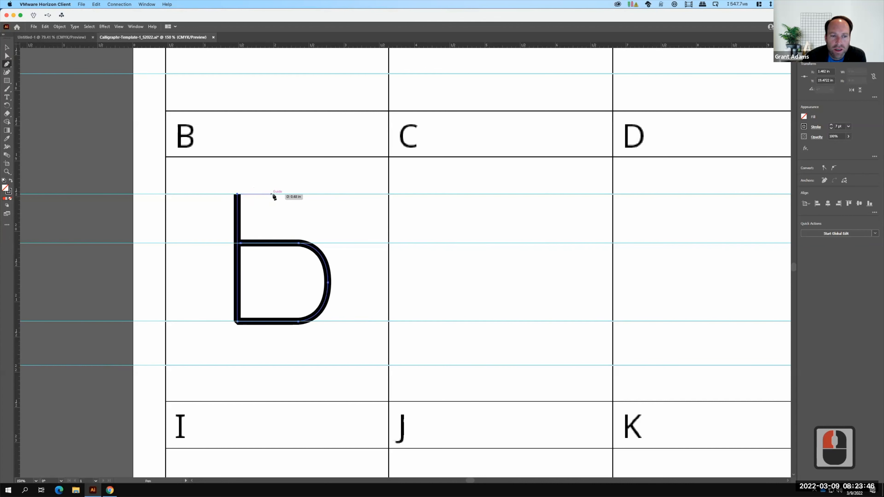
pyautogui.moveTo(276, 197); pyautogui.dragTo(276, 195)
pyautogui.click(275, 193)
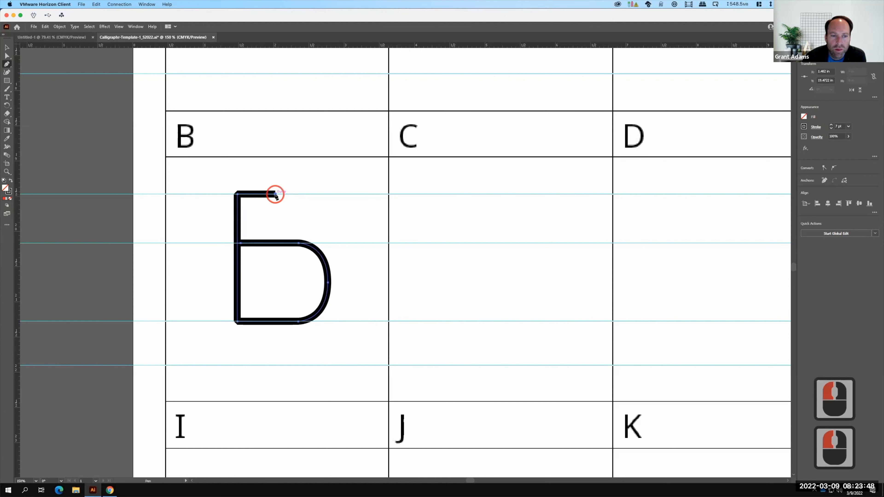
pyautogui.click(292, 216)
pyautogui.moveTo(292, 231); pyautogui.dragTo(292, 238)
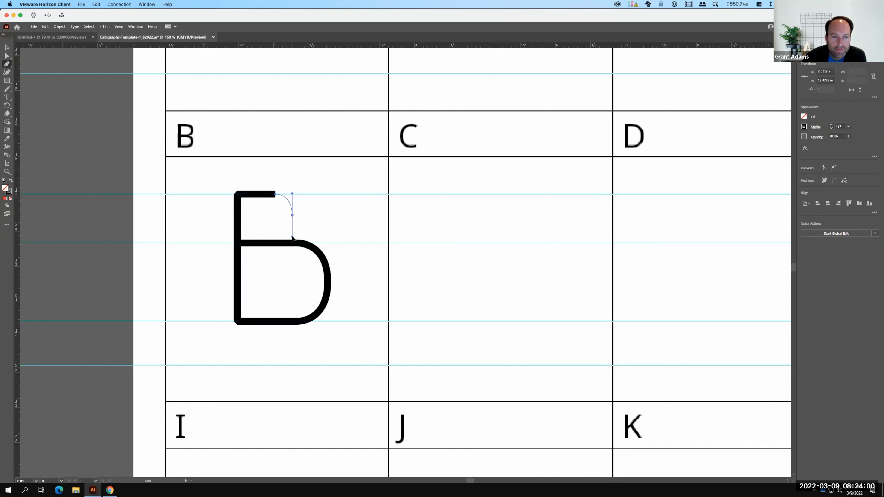
pyautogui.moveTo(292, 237); pyautogui.dragTo(293, 237)
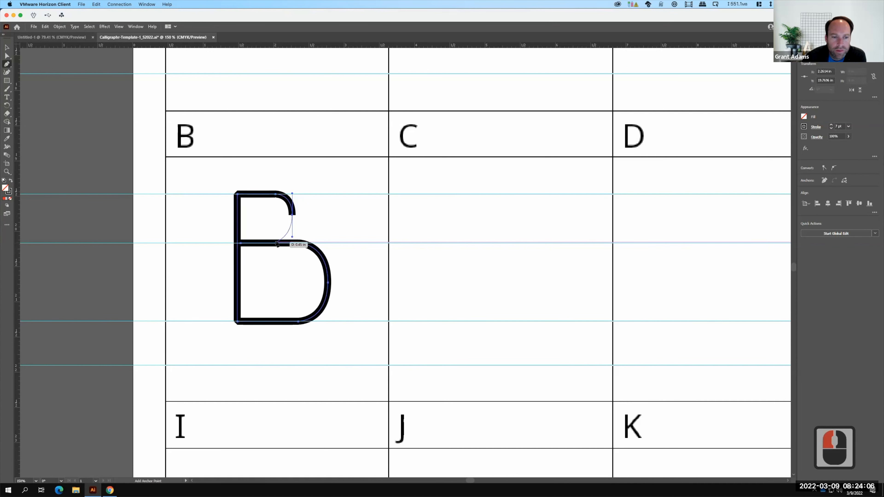
pyautogui.moveTo(277, 241); pyautogui.dragTo(324, 238)
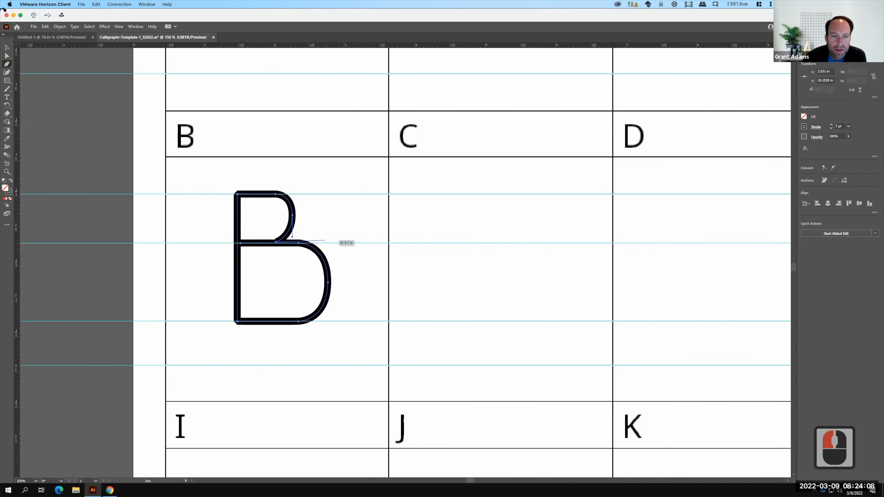
# Move the upper bowl's outer anchor point slightly outward with Direct Selection to widen the bowl
pyautogui.click(7, 55)
pyautogui.click(249, 198)
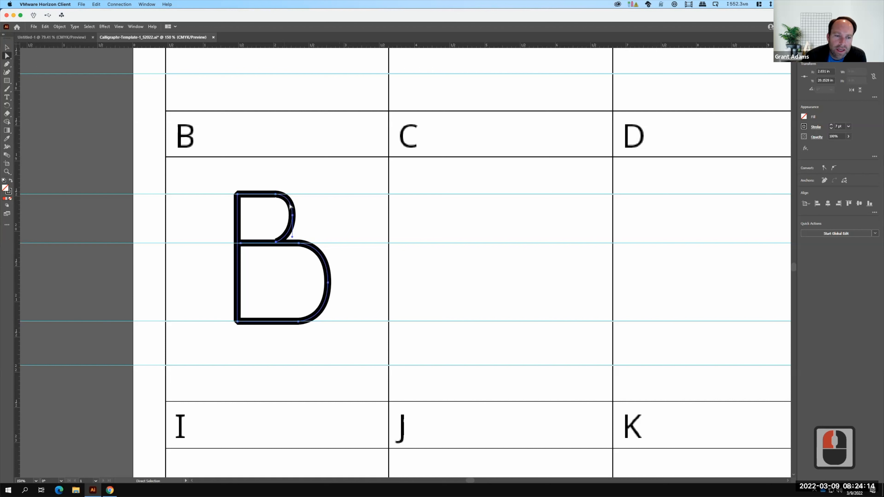
pyautogui.click(295, 217)
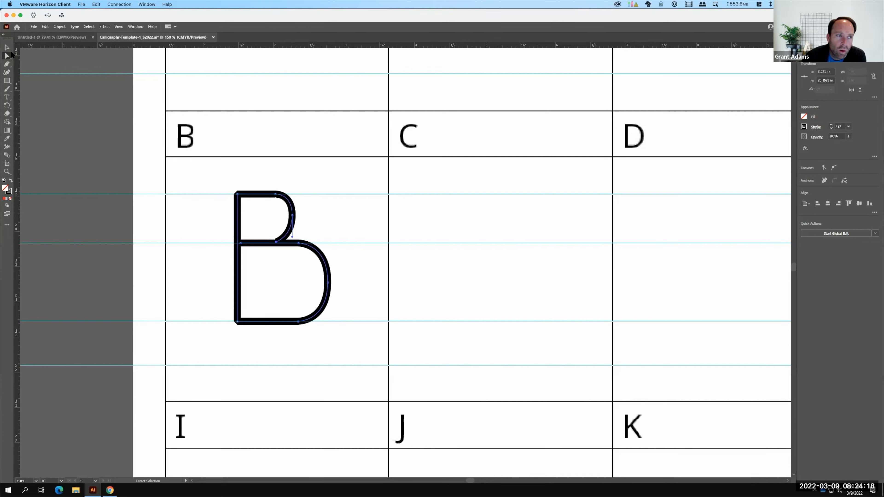
pyautogui.click(9, 54)
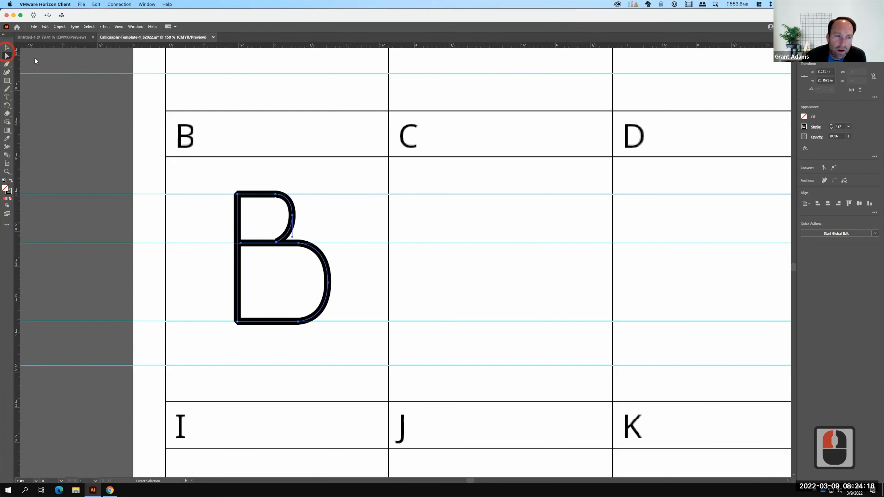
pyautogui.click(294, 217)
pyautogui.moveTo(295, 216); pyautogui.dragTo(299, 219)
pyautogui.click(298, 240)
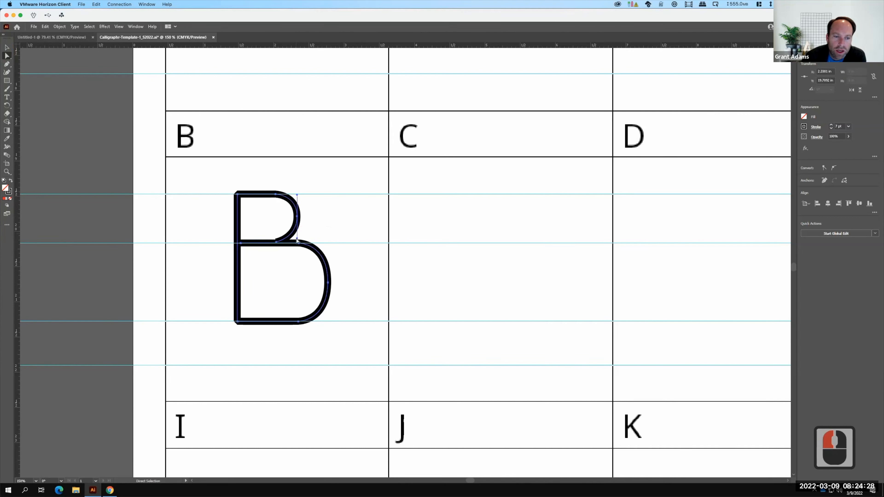
pyautogui.click(298, 242)
pyautogui.click(296, 246)
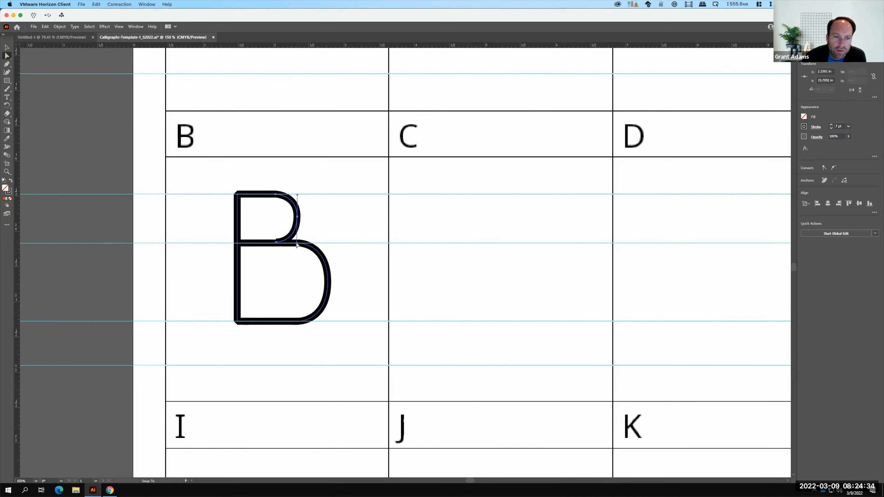
# Reposition the upper bowl's lower endpoint so it sits on the x-height guide, in line with the B's middle bar
pyautogui.click(284, 244)
pyautogui.press('F15')
pyautogui.click(276, 244)
pyautogui.click(276, 244)
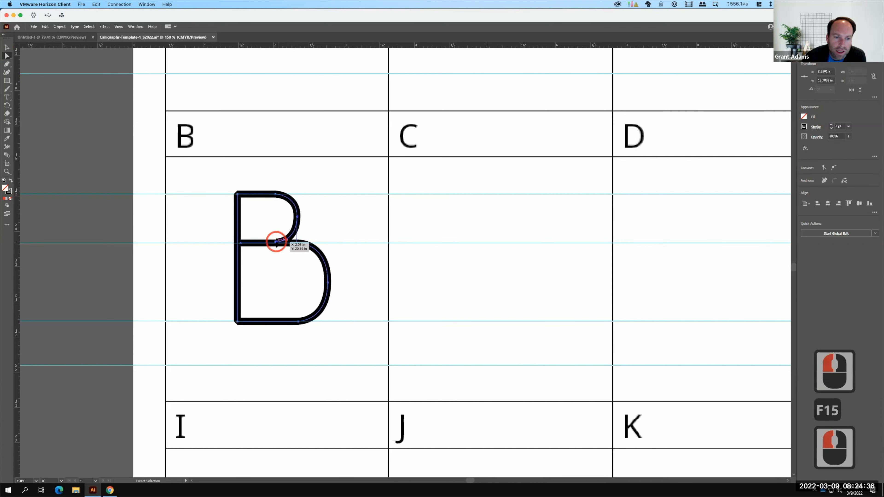
pyautogui.moveTo(276, 244); pyautogui.dragTo(276, 250)
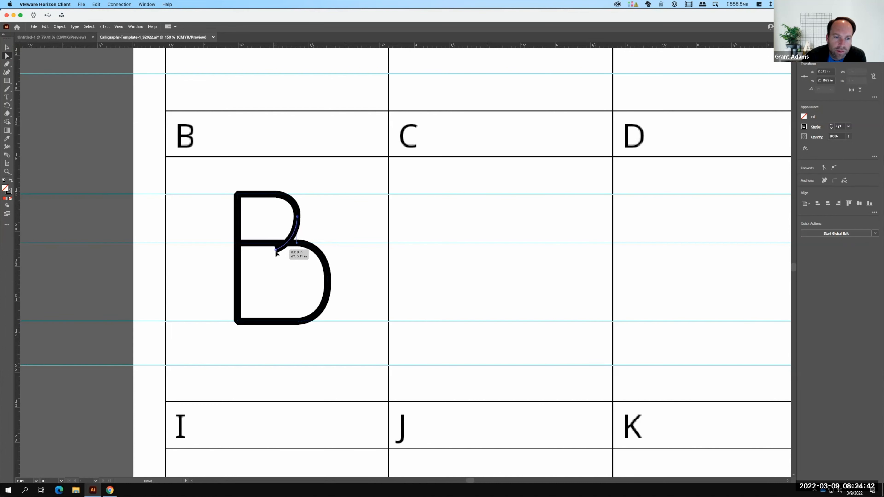
pyautogui.click(275, 252)
pyautogui.moveTo(276, 253); pyautogui.dragTo(277, 246)
pyautogui.click(299, 216)
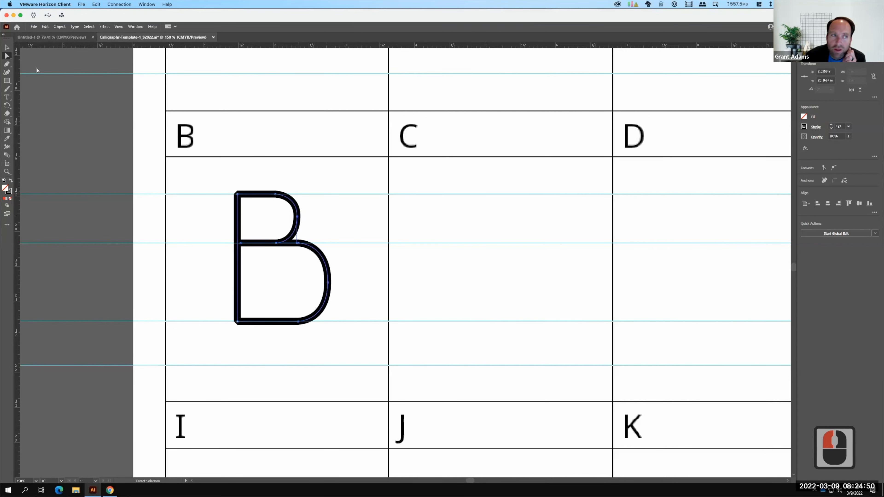
# Set the B's stroke corners to miter join and deselect the letter
pyautogui.click(9, 48)
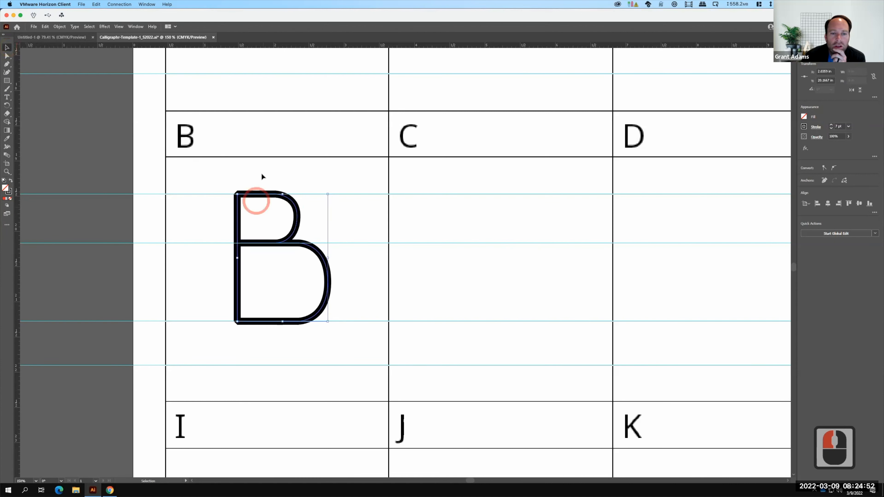
pyautogui.click(816, 128)
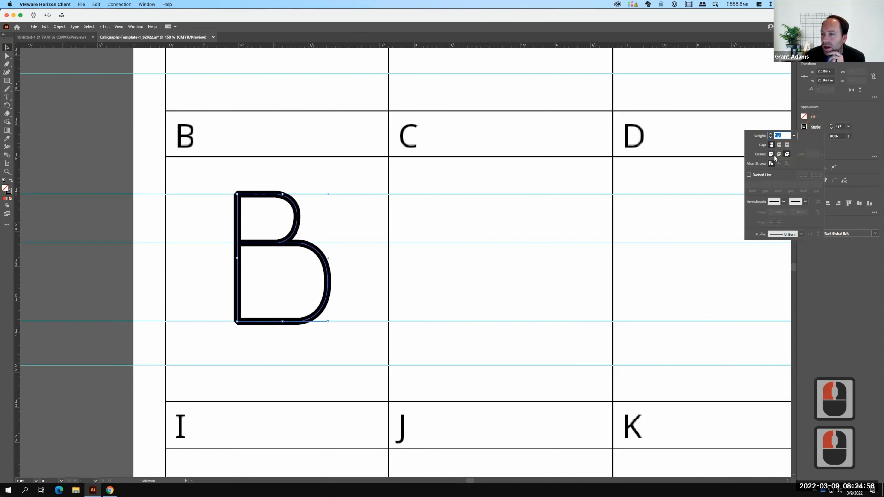
pyautogui.click(771, 154)
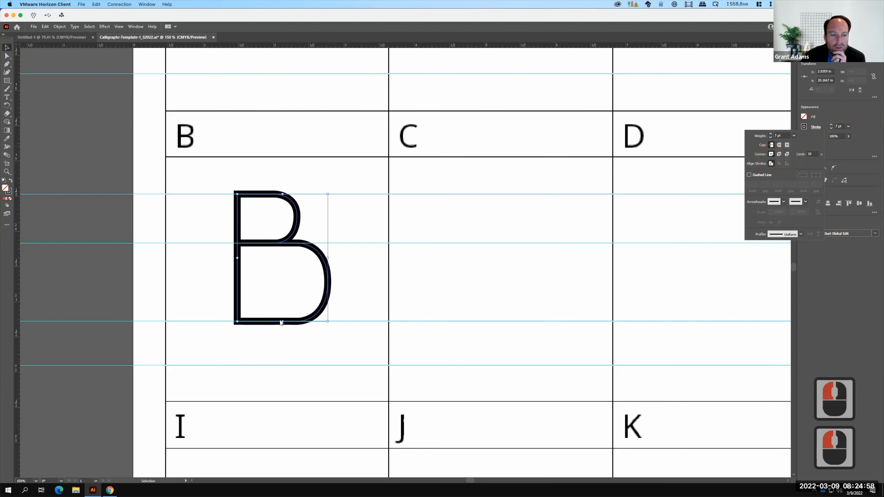
pyautogui.click(362, 288)
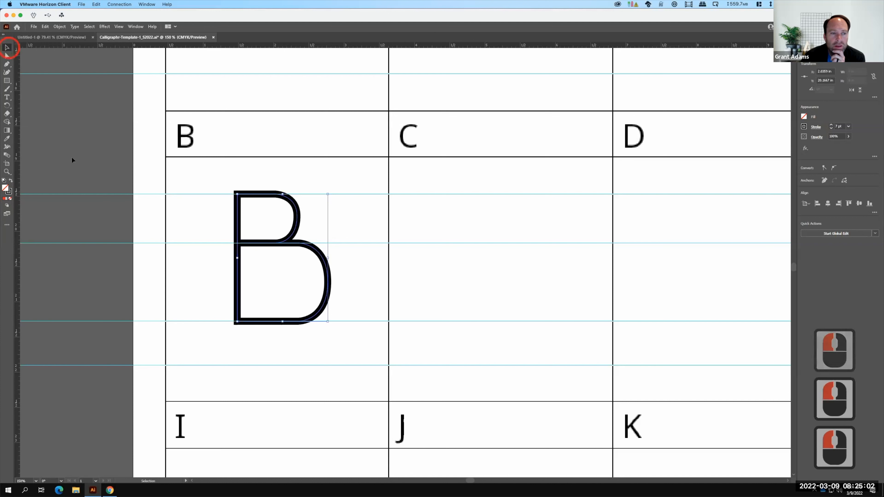
pyautogui.click(105, 176)
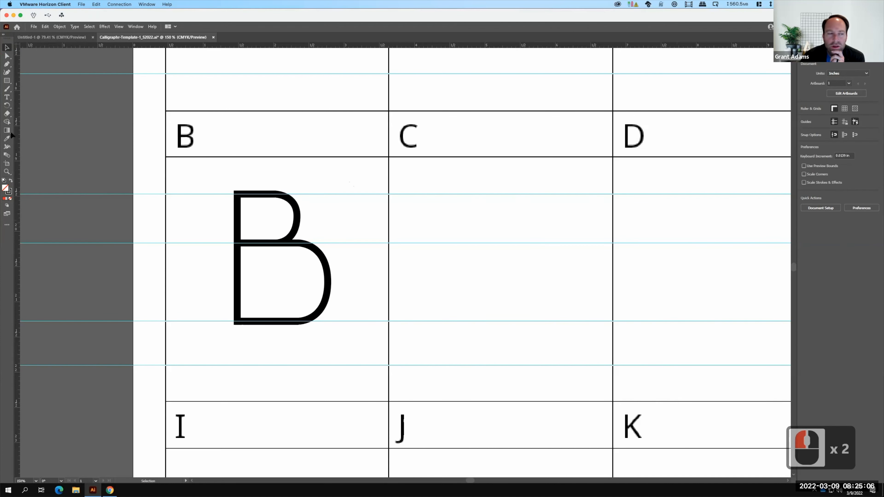
# Draw the D's vertical stem in the D cell with the Pen tool, from the cap-height guide down to the baseline
pyautogui.click(7, 64)
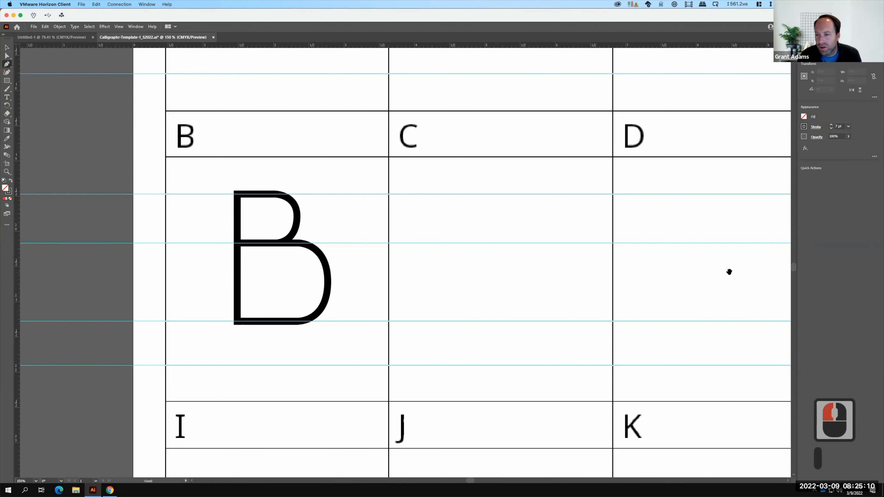
pyautogui.moveTo(630, 269); pyautogui.dragTo(449, 265)
pyautogui.moveTo(450, 266); pyautogui.dragTo(451, 265)
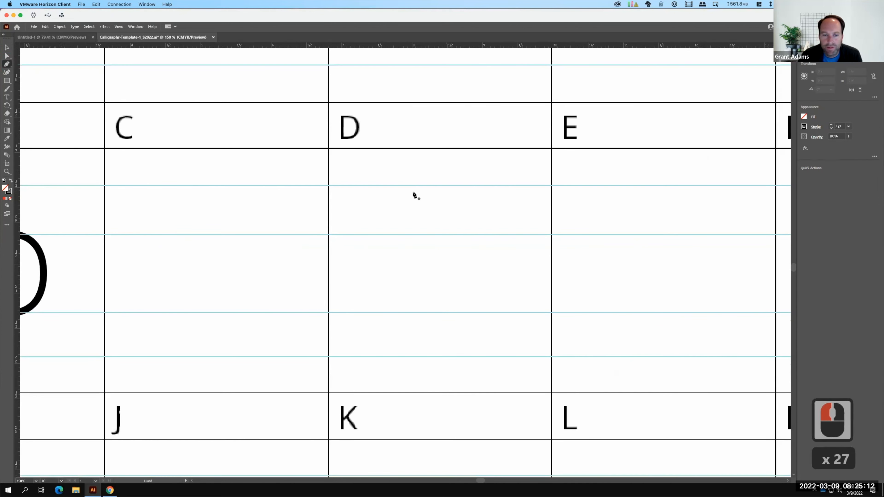
pyautogui.moveTo(412, 185); pyautogui.dragTo(413, 221)
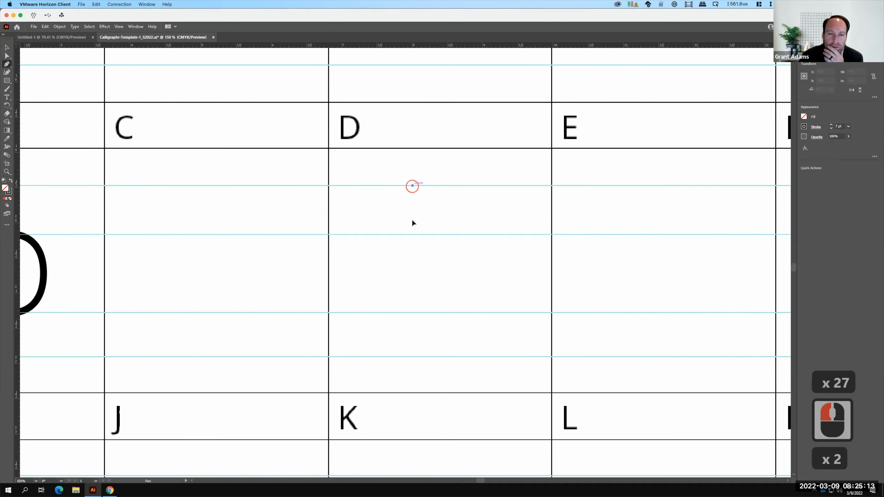
pyautogui.keyDown('shift'); pyautogui.click(412, 312); pyautogui.keyUp('shift')
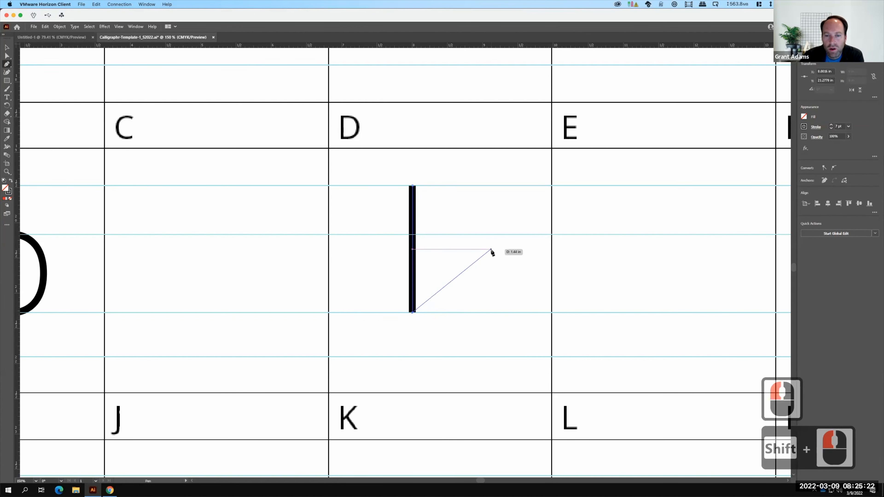
# Curve the D's bowl from the stem's foot through a smooth outer point about 1.1 in away and close the path at the stem's top
pyautogui.moveTo(492, 251); pyautogui.dragTo(493, 186)
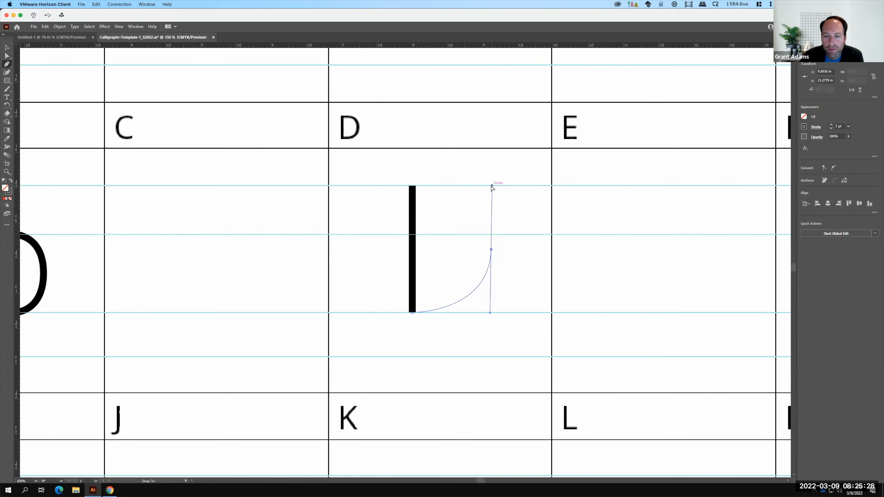
pyautogui.moveTo(492, 187); pyautogui.dragTo(492, 186)
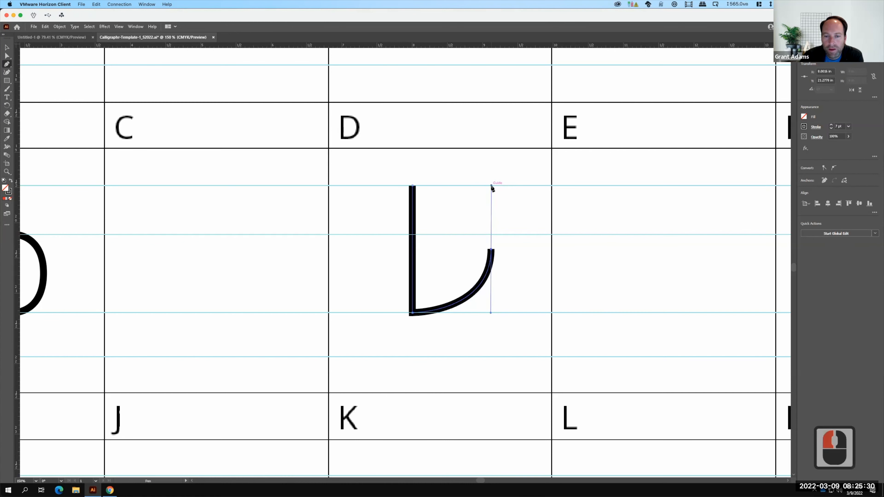
pyautogui.click(412, 186)
pyautogui.click(521, 223)
pyautogui.press('F15')
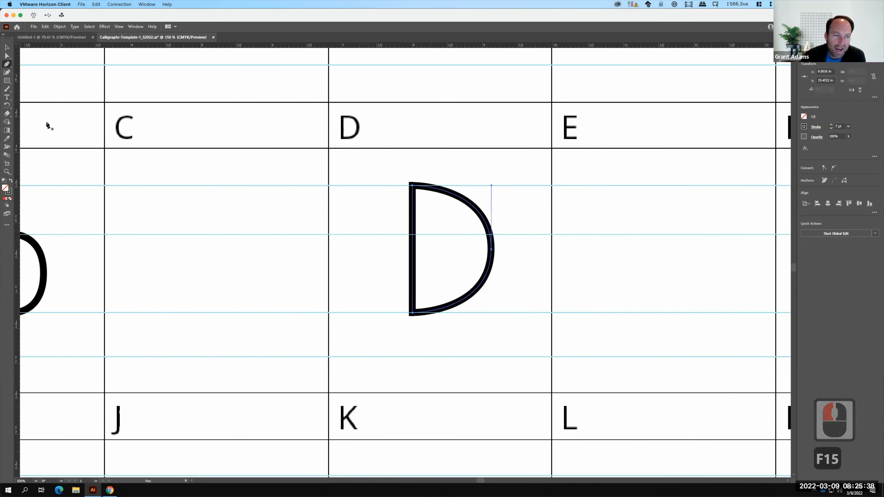
# Lengthen the lower direction handle of the D's outer anchor point slightly below the baseline to round out the lower bowl
pyautogui.click(7, 55)
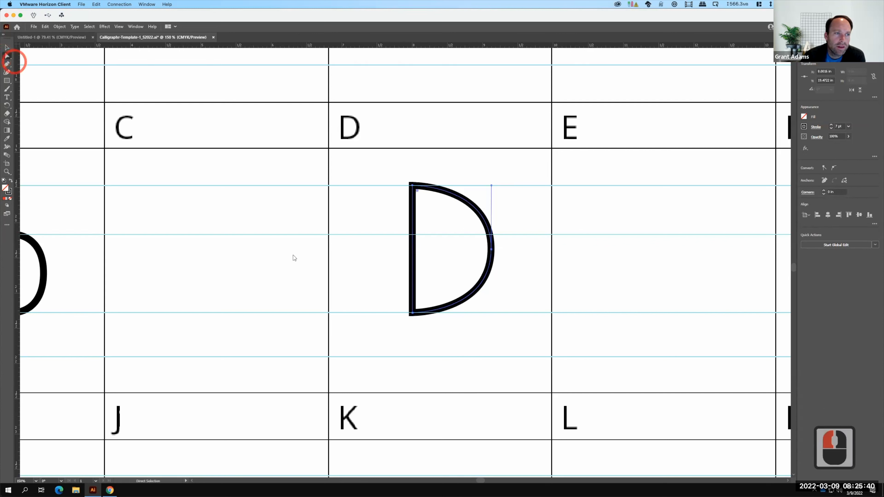
pyautogui.click(491, 250)
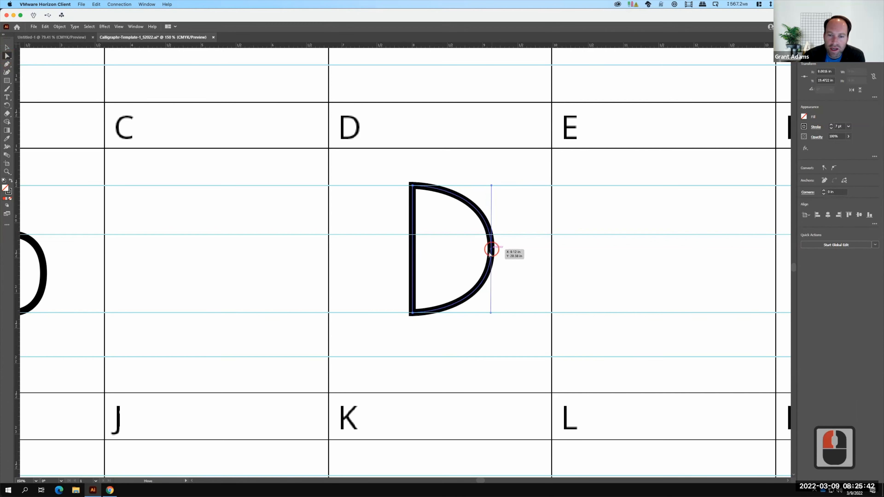
pyautogui.moveTo(491, 313); pyautogui.dragTo(491, 323)
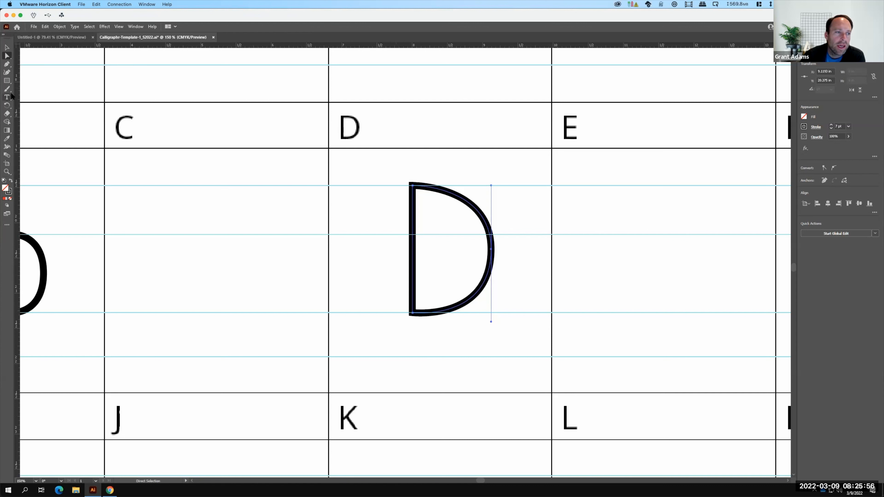
# Draw the E's stem from the cap-height guide to the baseline and extend its bottom arm about 1.04 in along the baseline
pyautogui.click(7, 64)
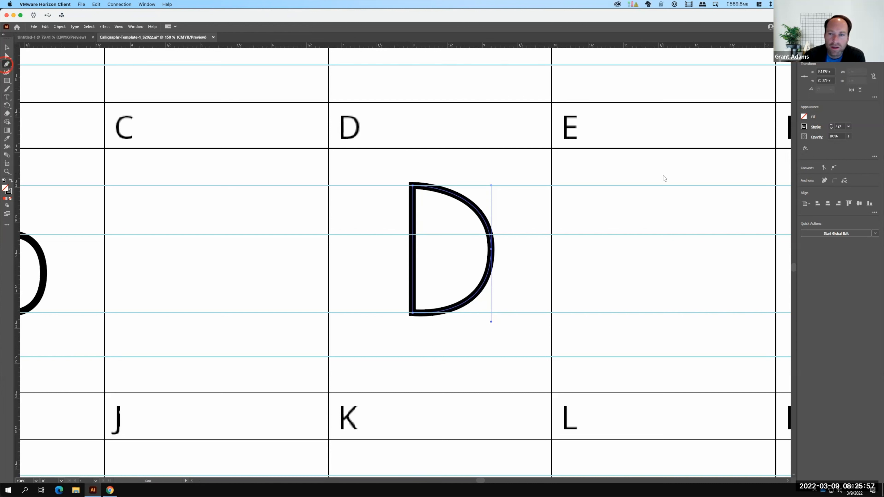
pyautogui.click(639, 186)
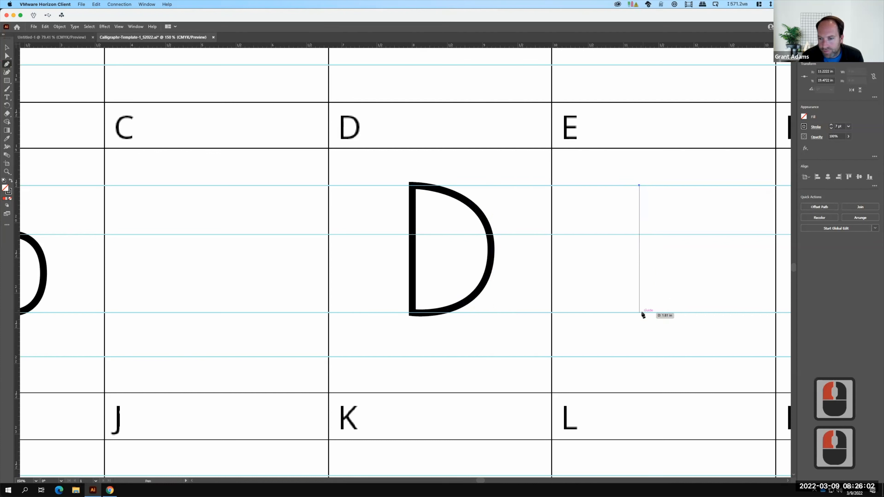
pyautogui.keyDown('shift'); pyautogui.click(650, 313); pyautogui.keyUp('shift')
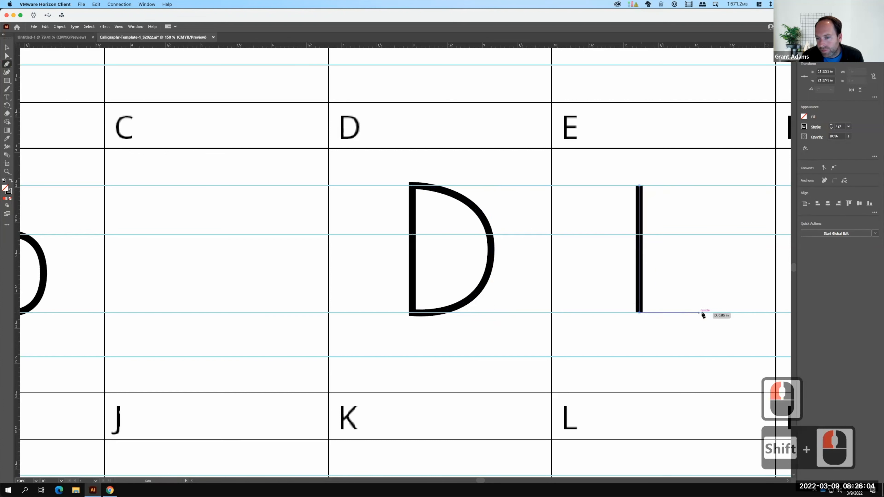
pyautogui.click(713, 312)
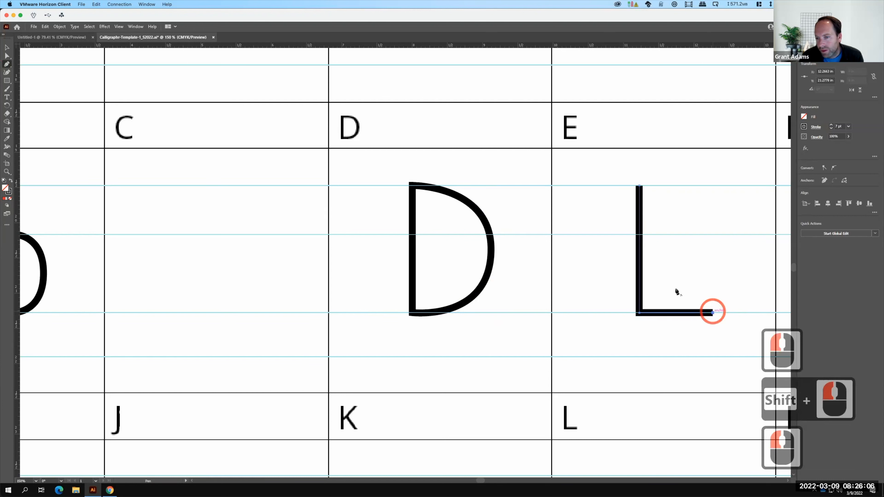
# Continue the E's path from the stem's top end and add a horizontal top arm about 0.83 in long on the cap-height guide
pyautogui.click(7, 47)
pyautogui.click(7, 64)
pyautogui.click(221, 75)
pyautogui.click(640, 186)
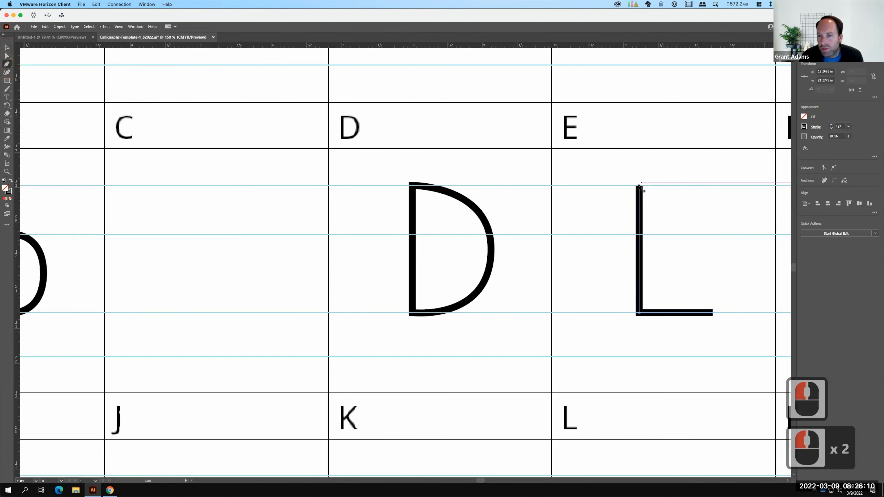
pyautogui.click(639, 185)
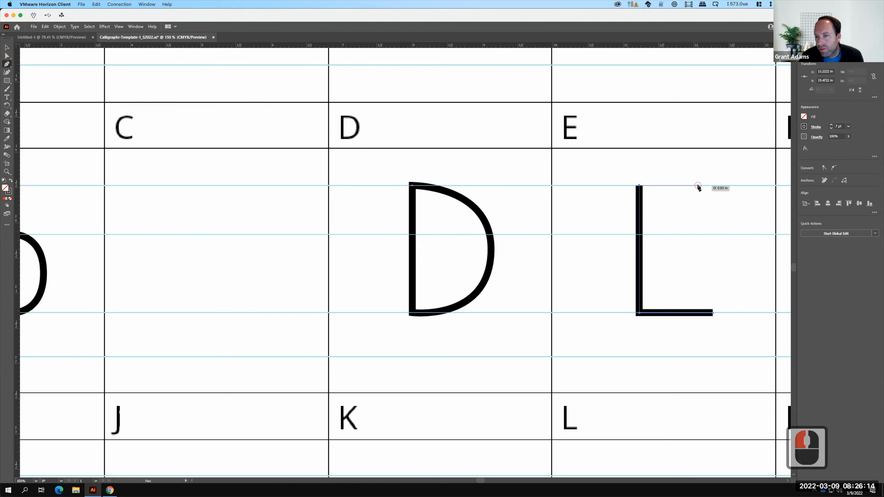
pyautogui.keyDown('shift'); pyautogui.click(698, 186); pyautogui.keyUp('shift')
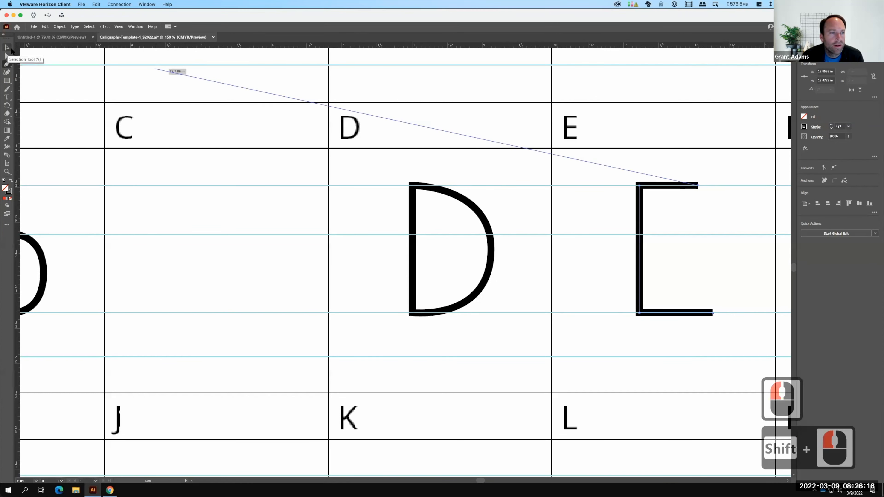
# Draw the E's middle bar as a separate path about 0.73 in long on the x-height guide, ending at the stem
pyautogui.click(7, 56)
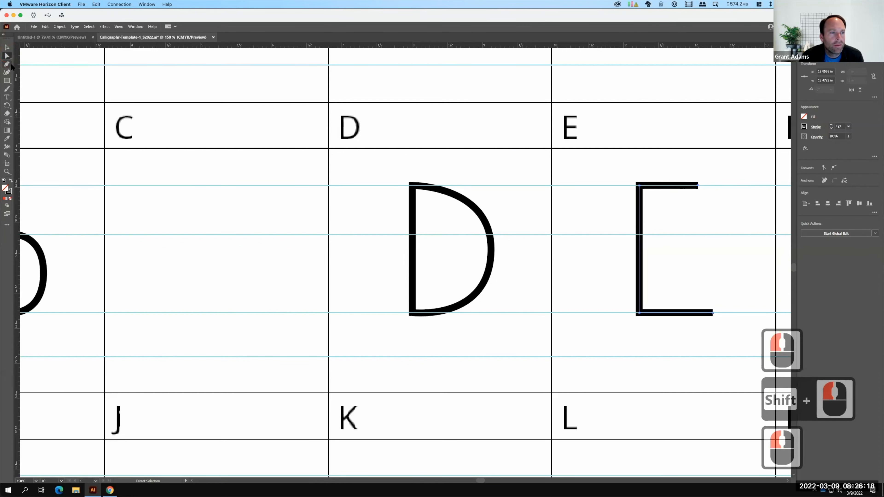
pyautogui.click(7, 64)
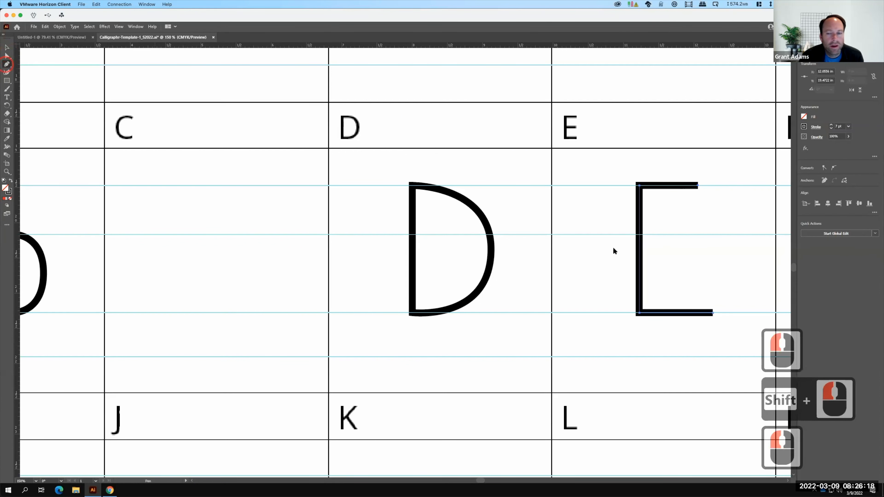
pyautogui.click(691, 234)
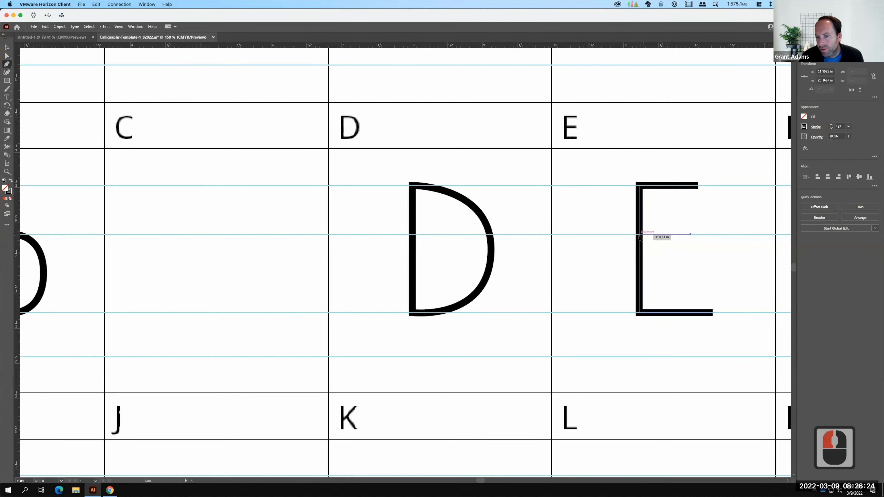
pyautogui.click(640, 235)
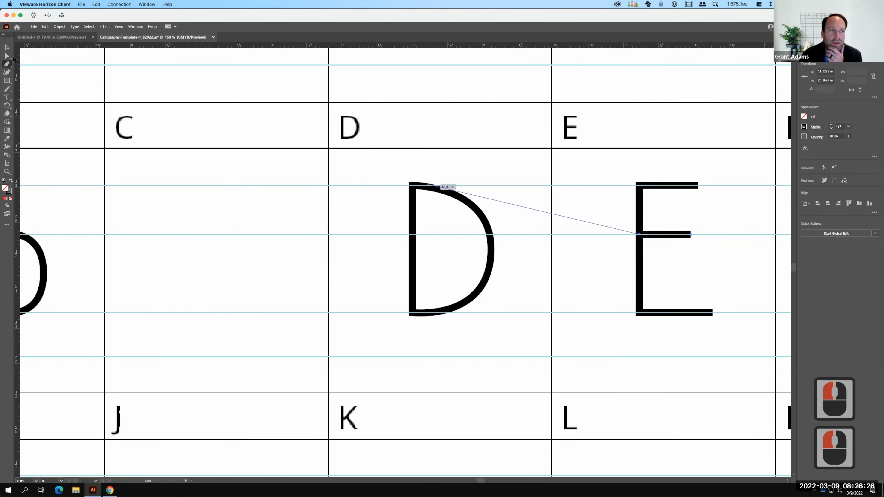
pyautogui.press('v')
# Copy and paste the whole E and place the duplicate in the F cell, aligned to the cap-height guide and baseline
pyautogui.scroll(-2, 345, 250)
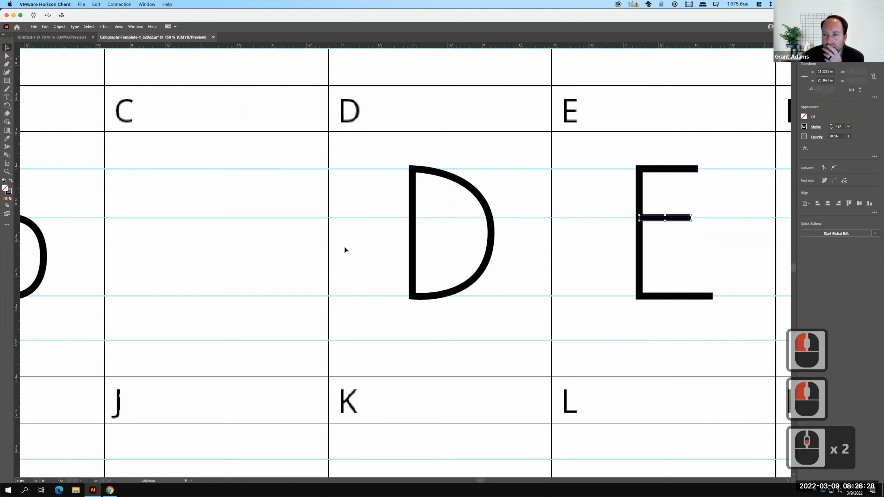
pyautogui.press('space')
pyautogui.moveTo(713, 235); pyautogui.dragTo(438, 269)
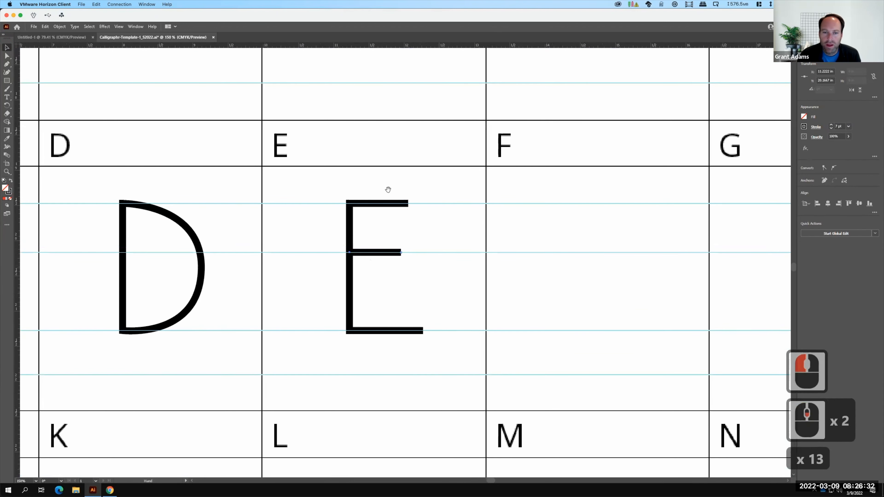
pyautogui.click(330, 182)
pyautogui.moveTo(439, 331); pyautogui.dragTo(452, 362)
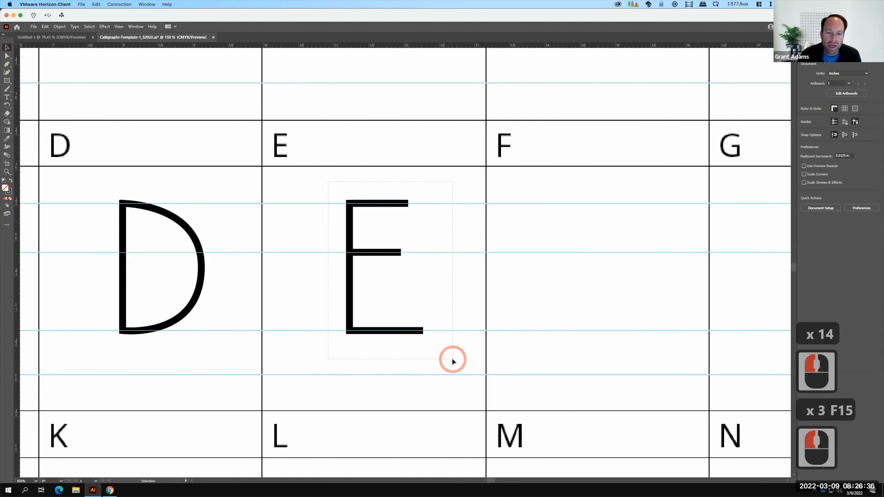
pyautogui.click(42, 28)
pyautogui.click(64, 62)
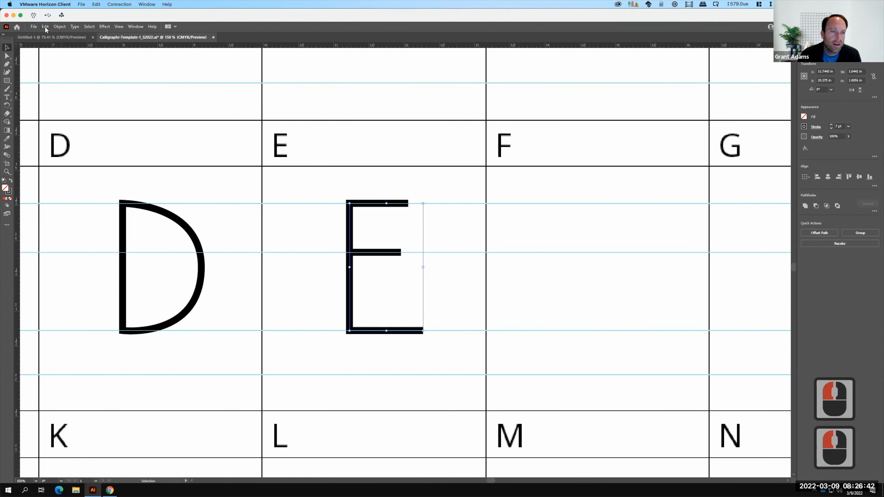
pyautogui.click(46, 28)
pyautogui.click(57, 68)
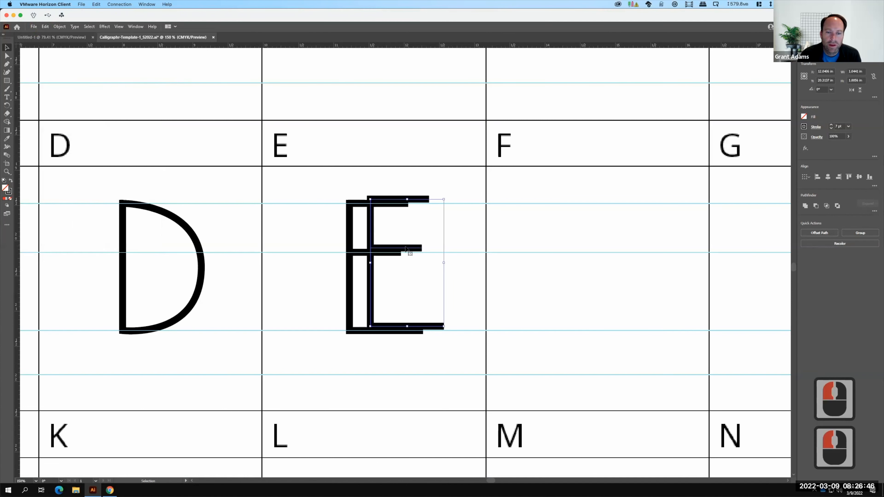
pyautogui.moveTo(552, 257); pyautogui.dragTo(611, 255)
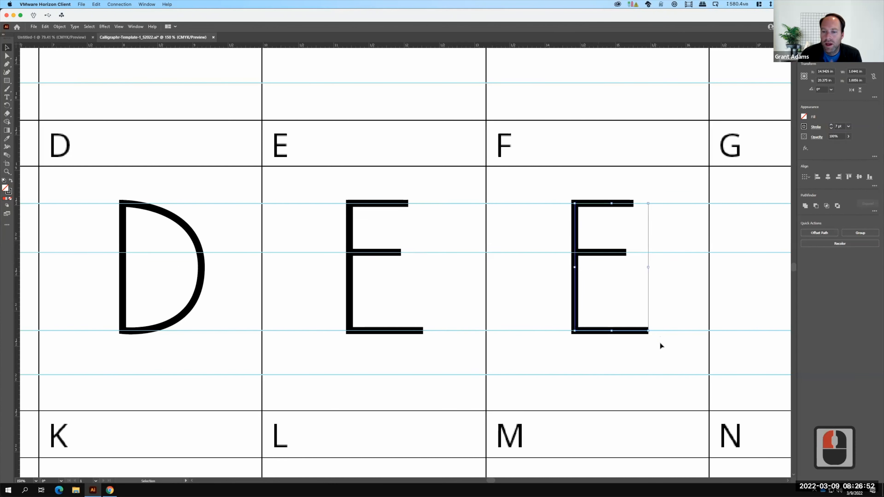
# Delete the bottom arm's end anchor point from the duplicated E with Direct Selection to turn it into an F
pyautogui.click(631, 339)
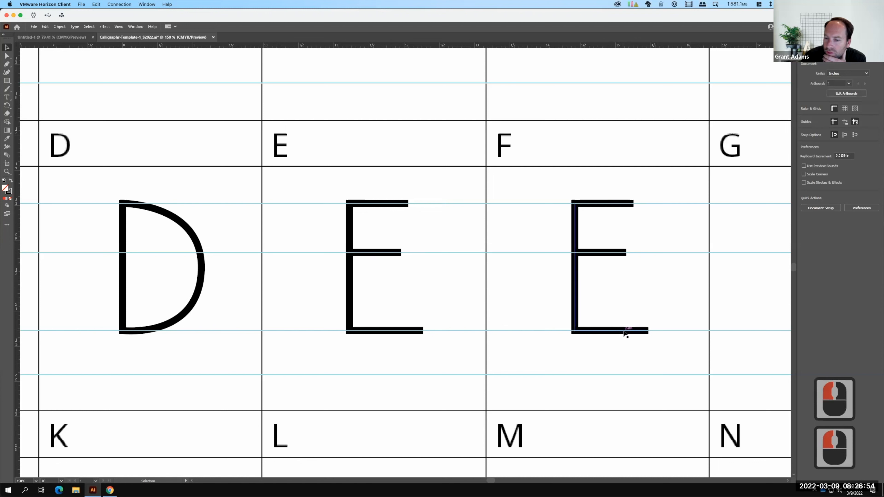
pyautogui.click(624, 333)
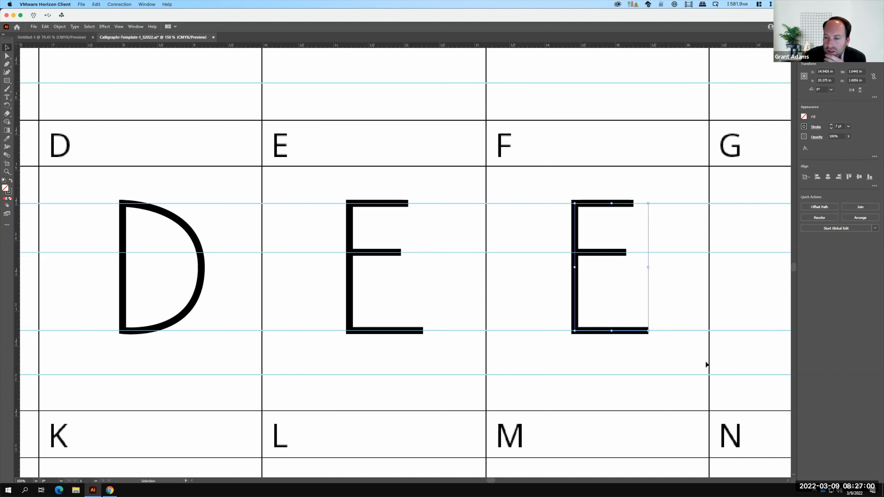
pyautogui.click(649, 331)
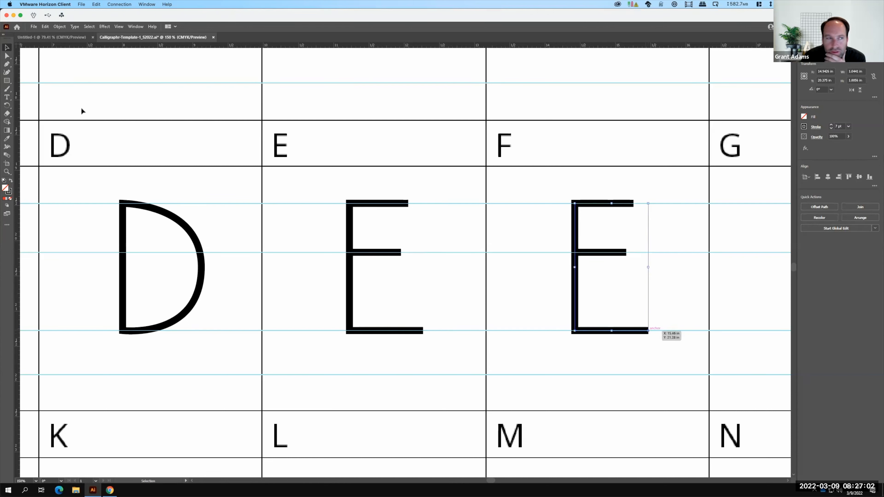
pyautogui.click(8, 56)
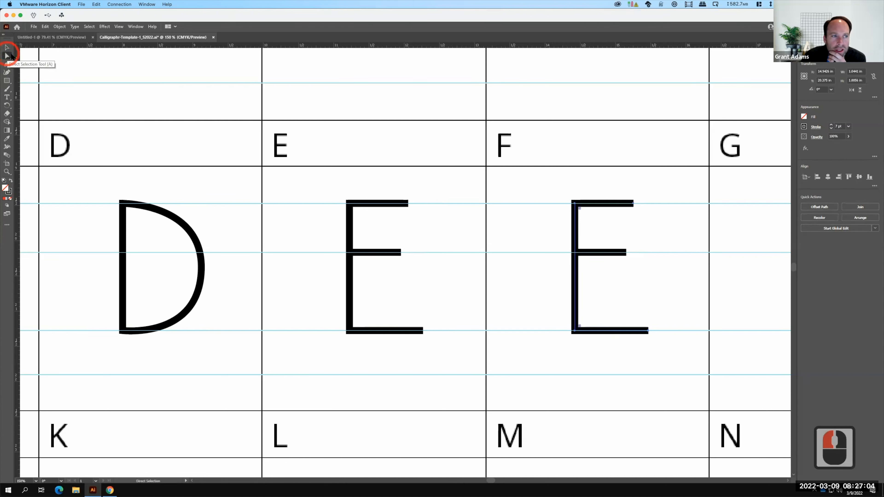
pyautogui.click(649, 331)
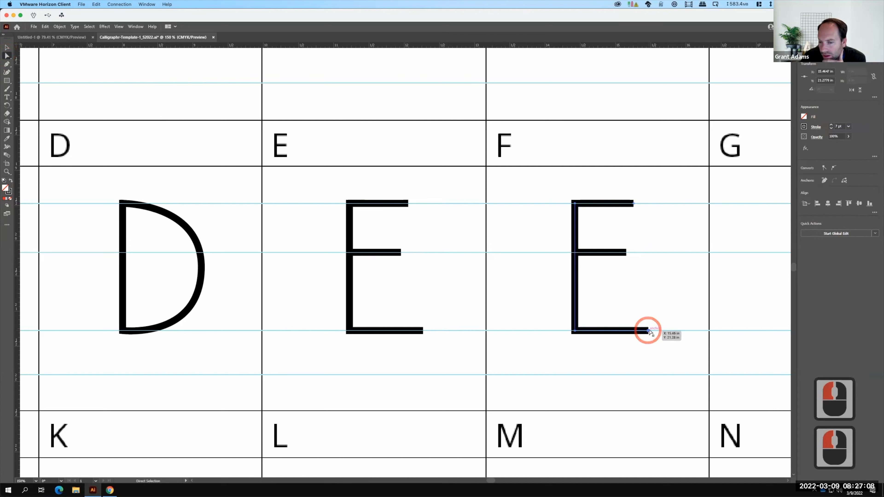
pyautogui.press('BackSpace')
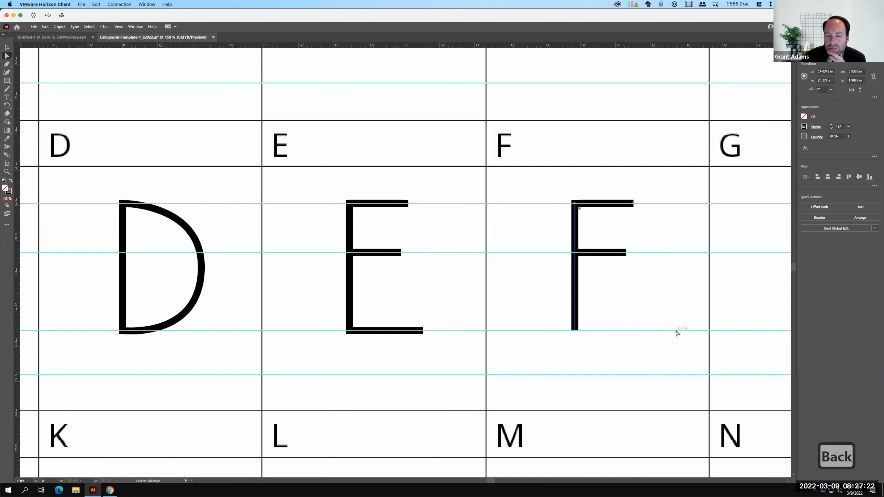
pyautogui.moveTo(210, 265); pyautogui.dragTo(549, 262)
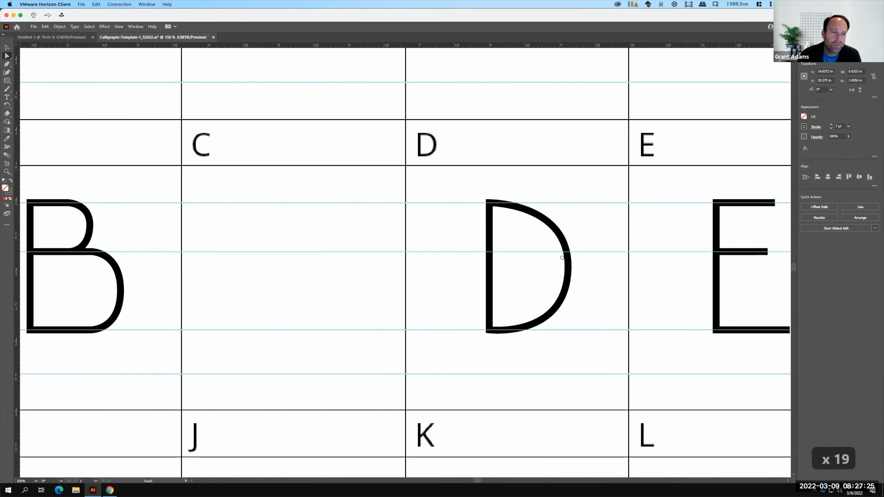
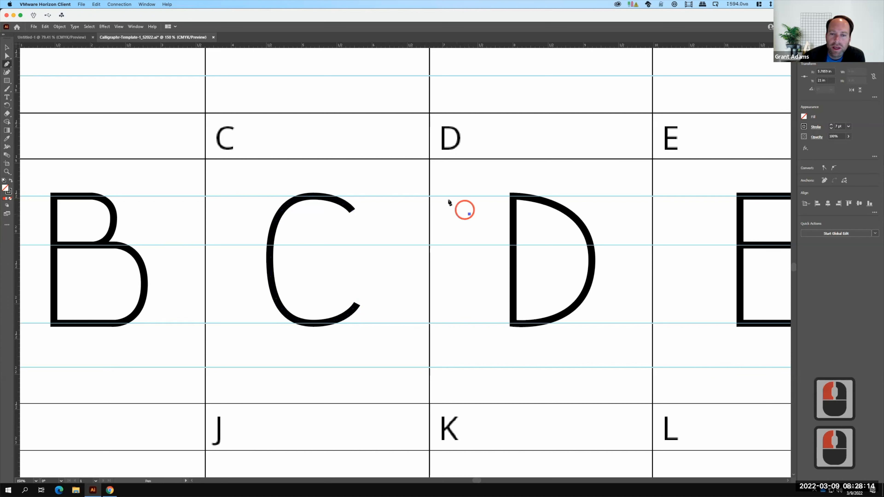
# Draw a trial C with the Pen tool across the border between the C and D cells, curving from cap height to baseline
pyautogui.moveTo(438, 196)
pyautogui.mouseDown()
pyautogui.moveTo(415, 200)
pyautogui.moveTo(384, 258)
pyautogui.mouseUp()
pyautogui.moveTo(396, 295)
pyautogui.mouseDown()
pyautogui.moveTo(408, 309)
pyautogui.moveTo(464, 324)
pyautogui.mouseUp()
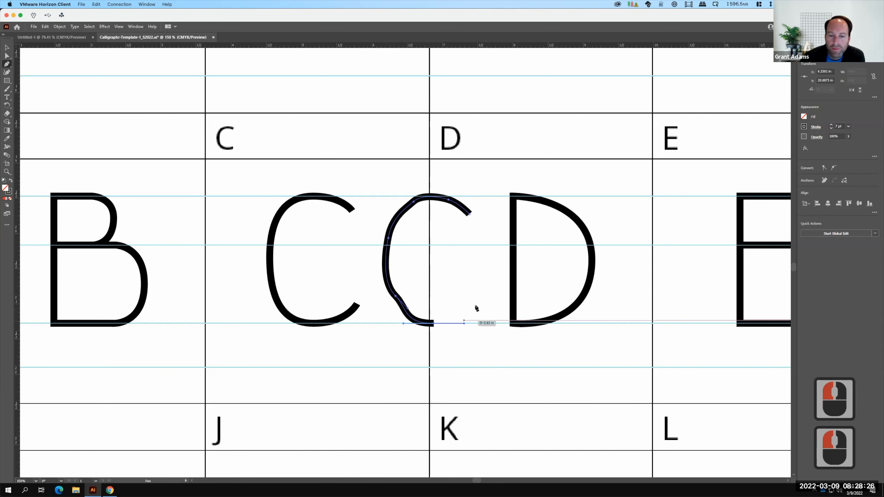
pyautogui.click(477, 303)
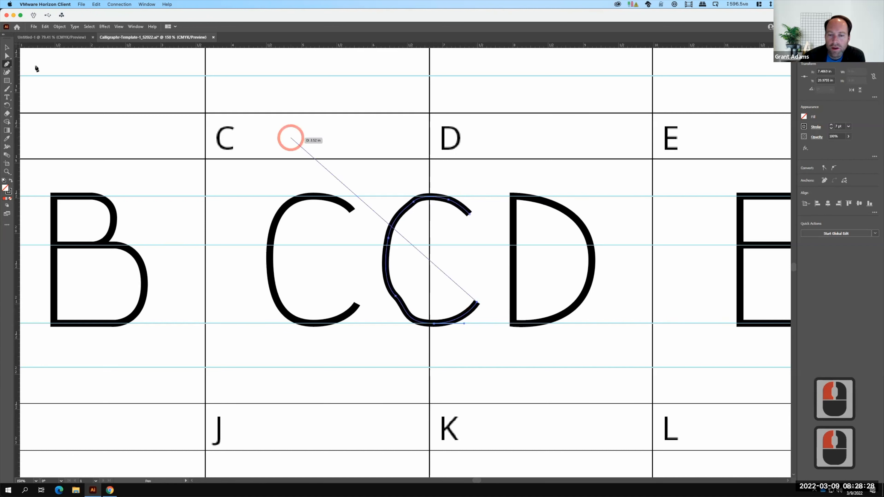
pyautogui.click(7, 48)
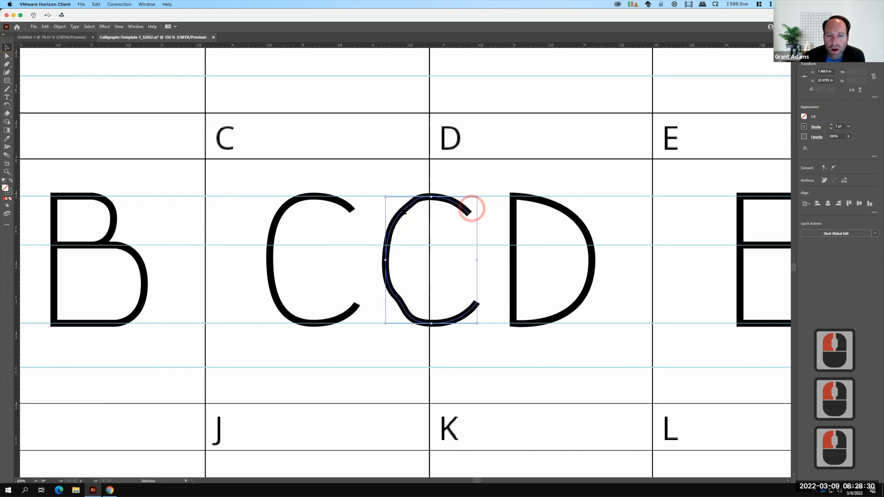
pyautogui.press('F15')
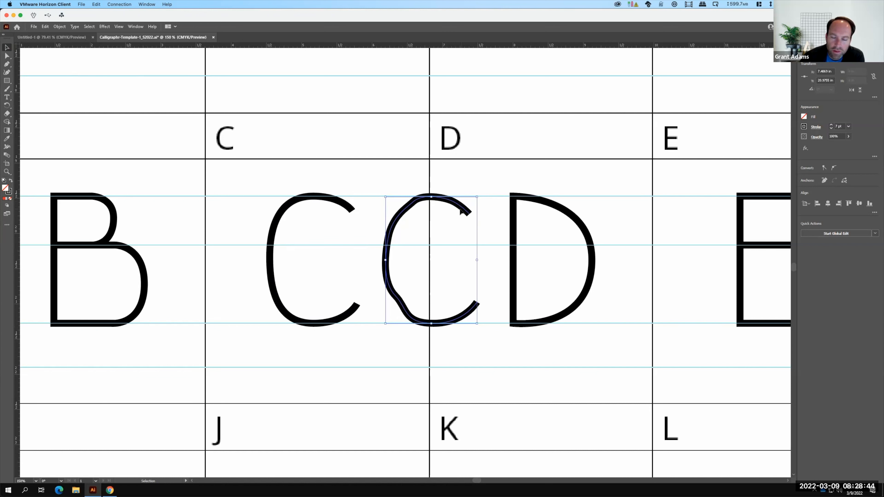
pyautogui.click(379, 233)
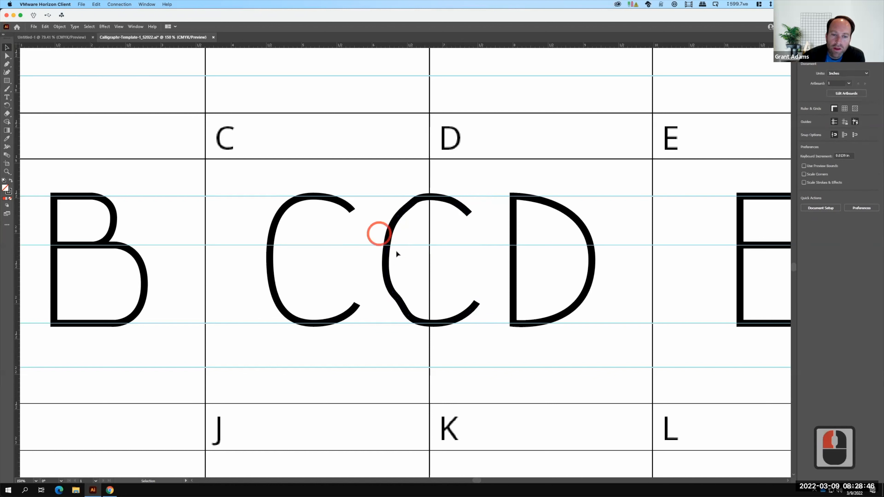
# Delete both pen-drawn Cs and draw an ellipse about 1.57 by 1.8 in in the C cell between the cap-height guide and baseline
pyautogui.moveTo(407, 271); pyautogui.dragTo(258, 262)
pyautogui.press('BackSpace')
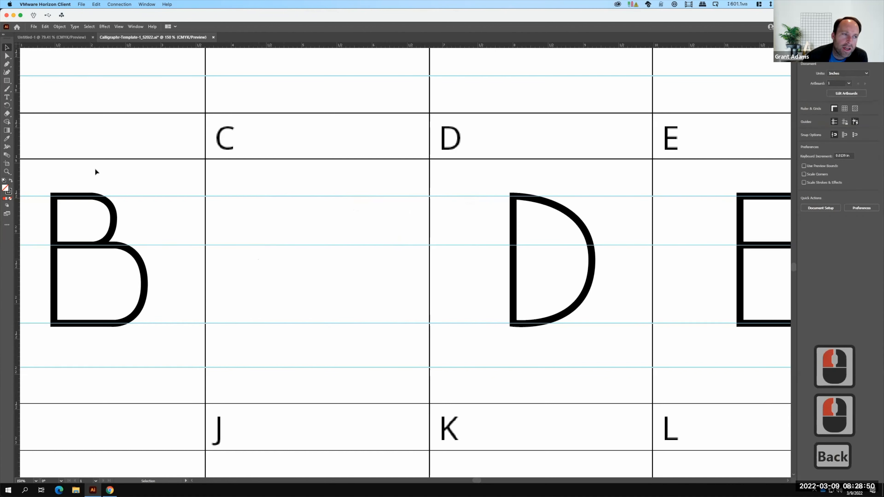
pyautogui.click(7, 80)
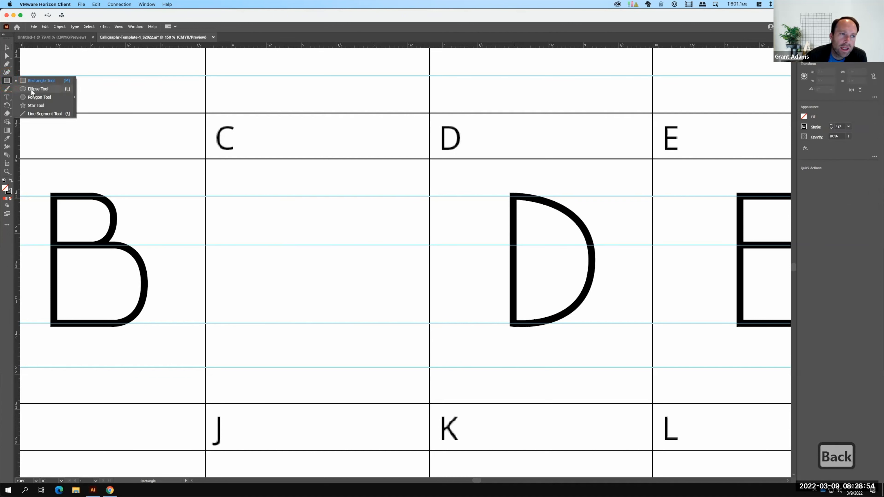
pyautogui.press('l')
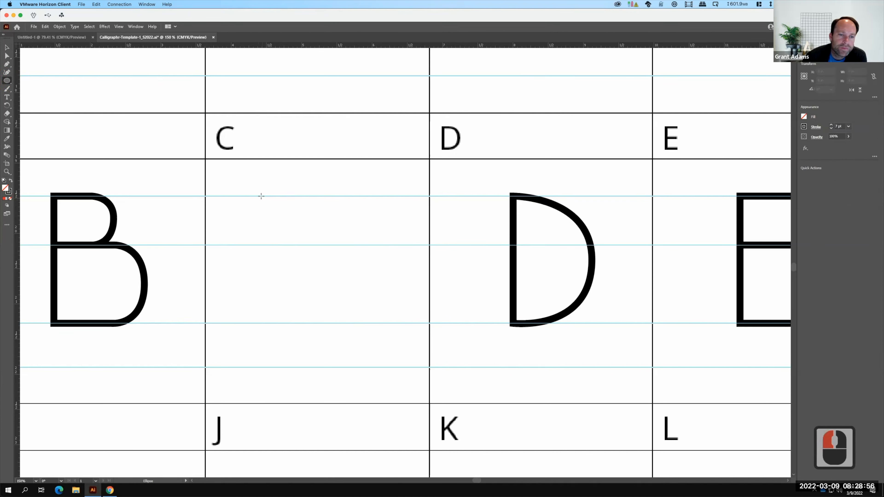
pyautogui.moveTo(261, 195); pyautogui.dragTo(372, 322)
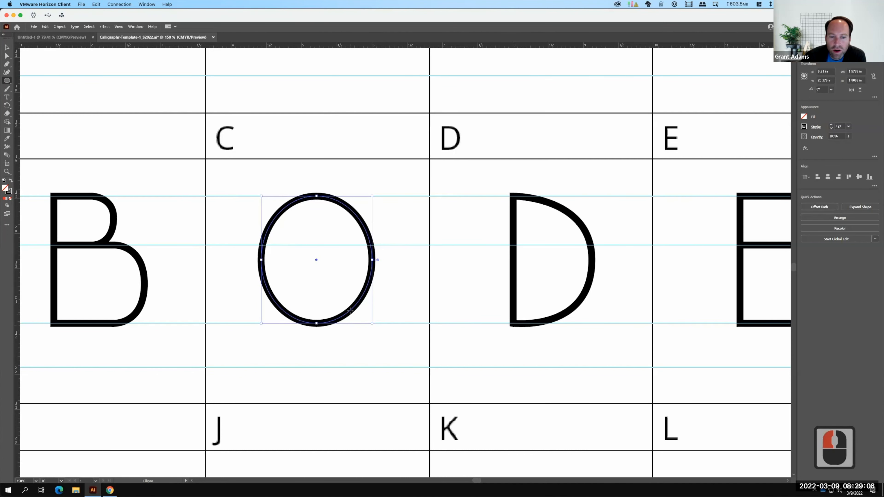
# Try opening the C cell's ellipse by deleting its right-hand anchor point with Direct Selection, and undo the deletion
pyautogui.click(10, 57)
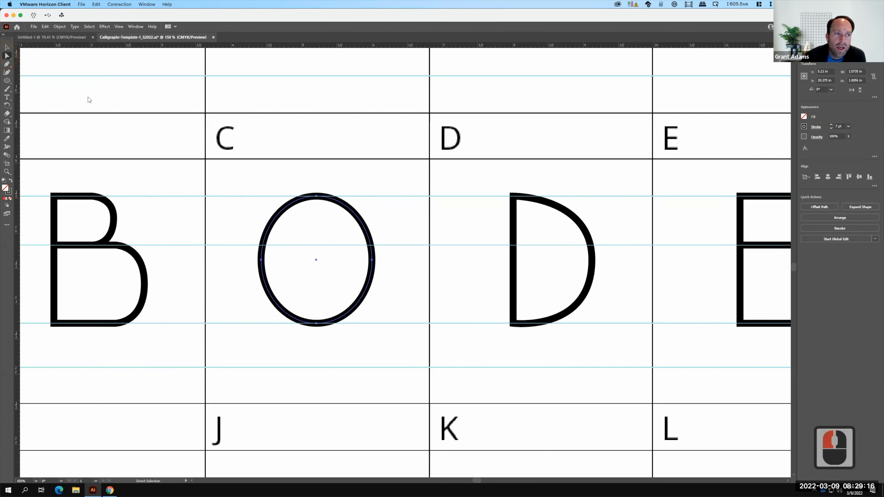
pyautogui.click(372, 260)
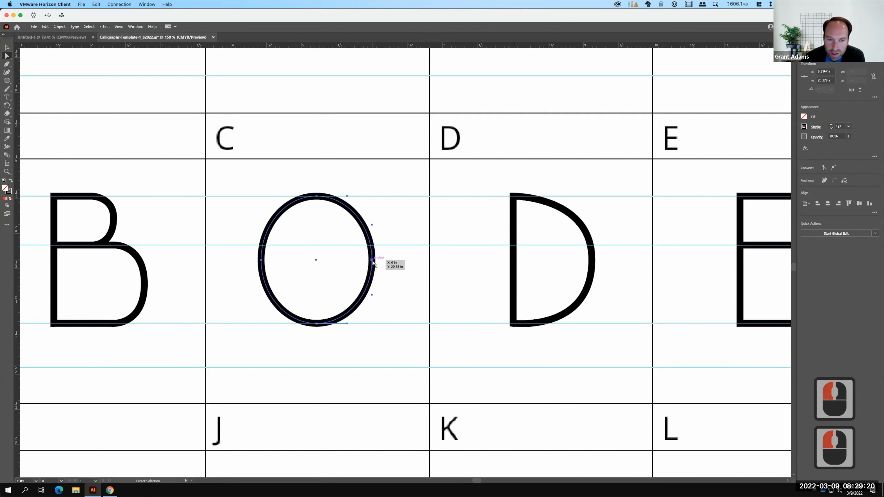
pyautogui.press('BackSpace')
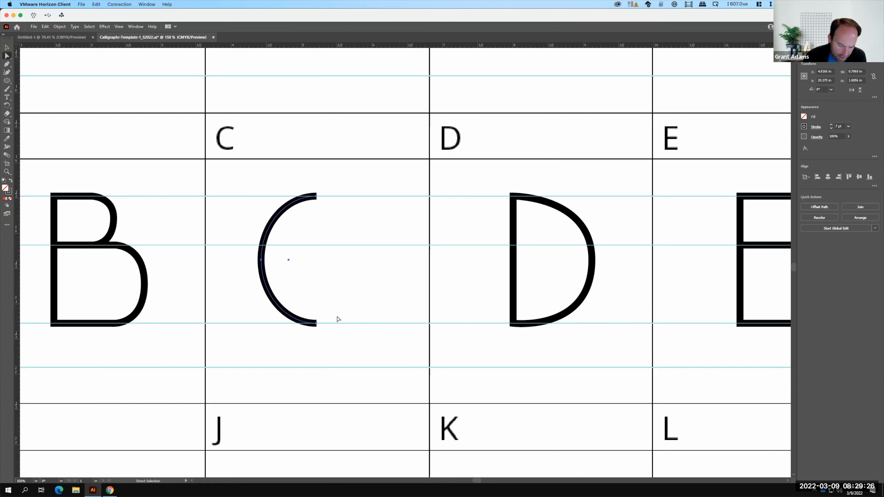
pyautogui.hotkey('ctrl', 'z')
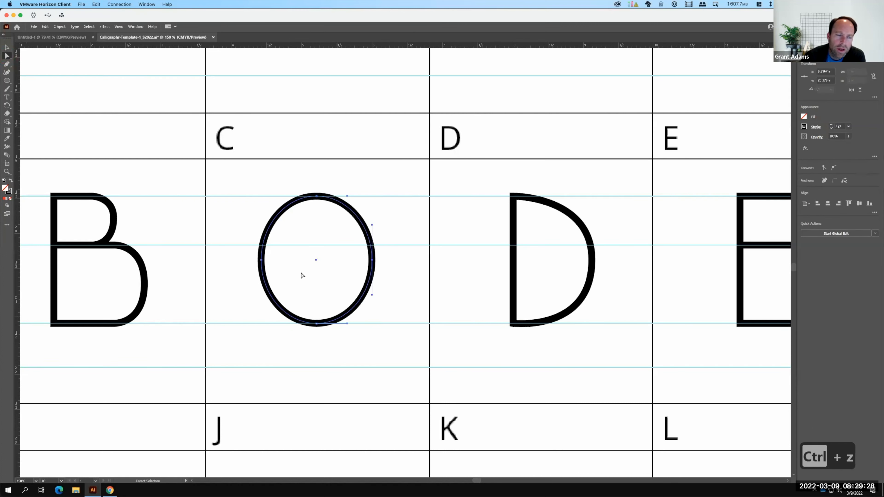
# Add anchor points on the ellipse's upper-right and lower-right curves and delete the right-hand anchor between them to form a C
pyautogui.click(7, 64)
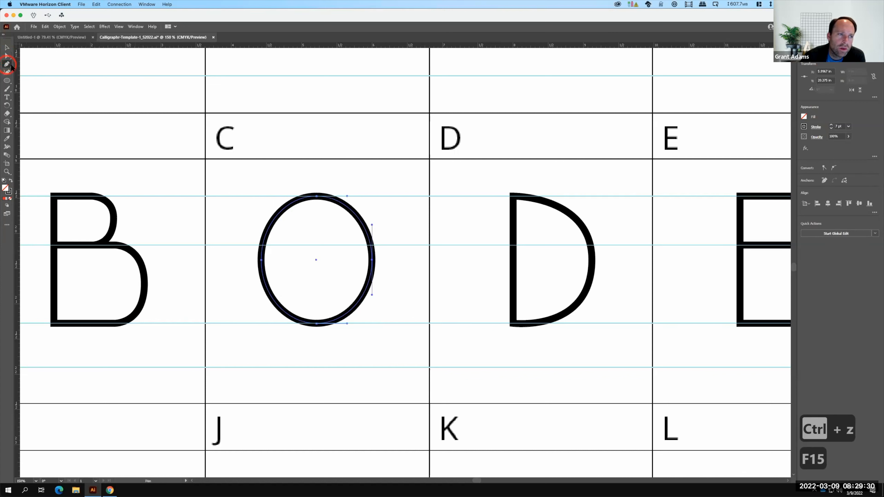
pyautogui.click(351, 209)
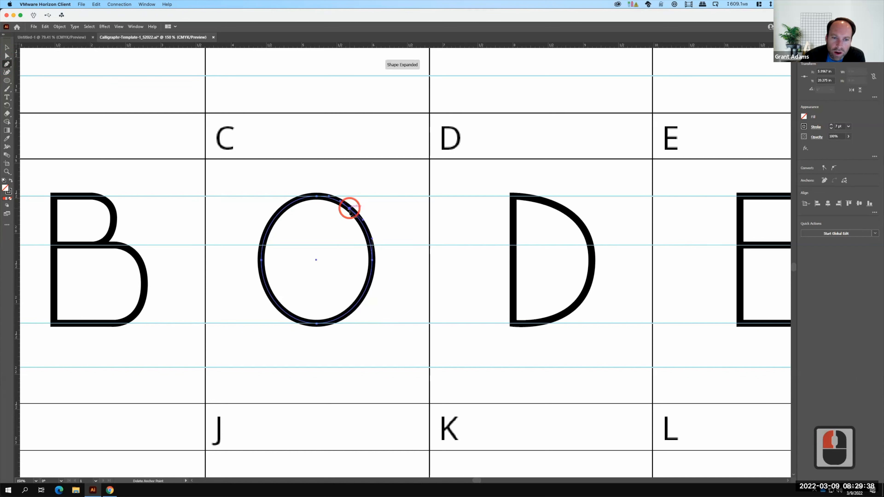
pyautogui.click(351, 311)
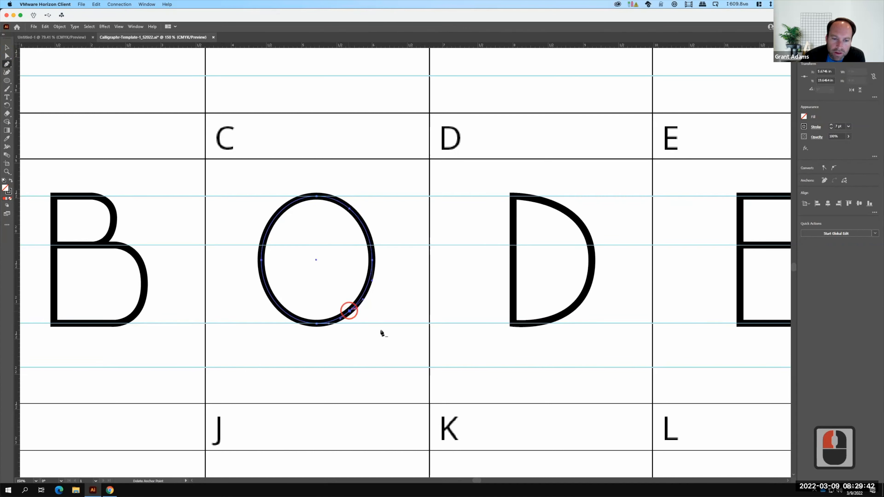
pyautogui.click(7, 56)
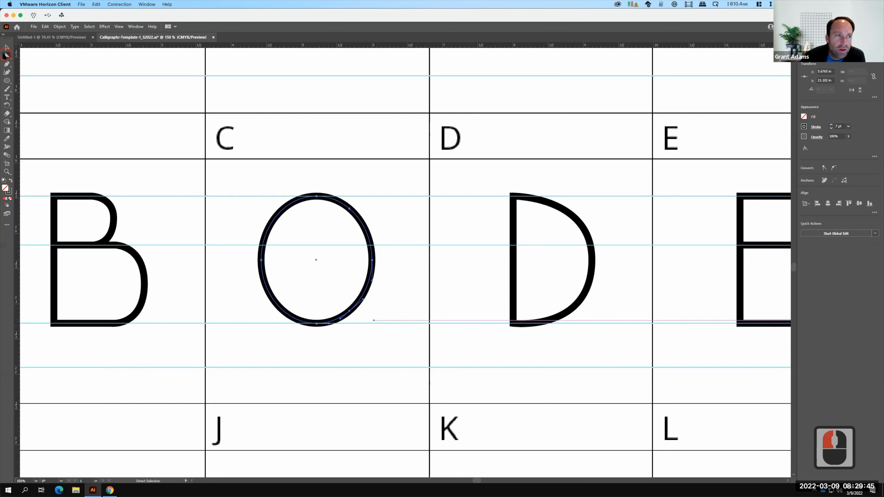
pyautogui.click(372, 260)
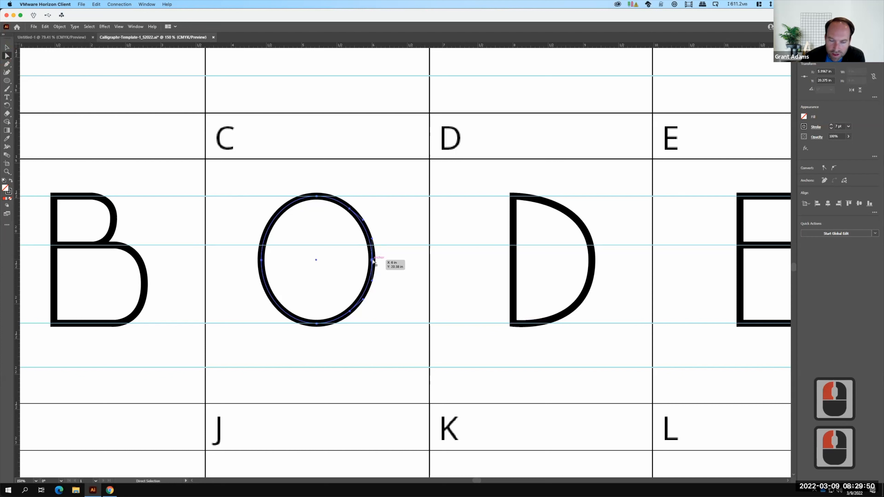
pyautogui.press('BackSpace')
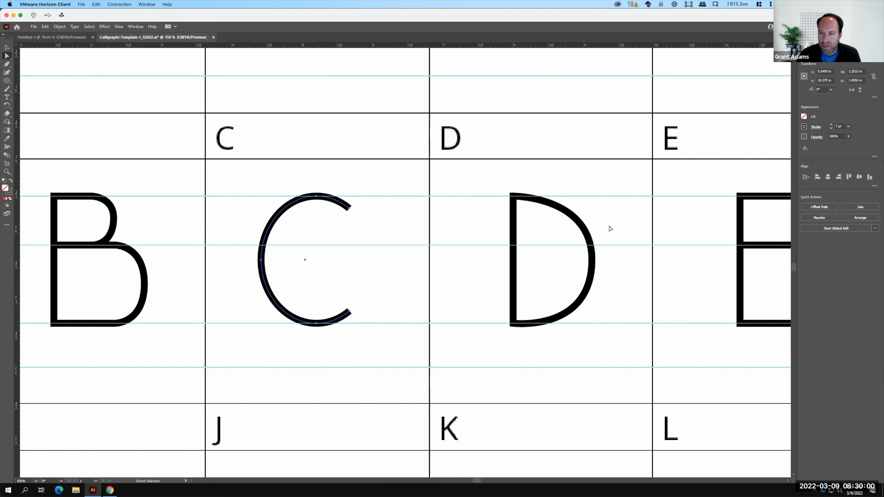
# Draw an ellipse about 1.4 in wide and 1.8 in high in the G cell between the cap-height guide and baseline
pyautogui.press('space')
pyautogui.moveTo(667, 244); pyautogui.dragTo(376, 244)
pyautogui.hscroll(19, 376, 244)
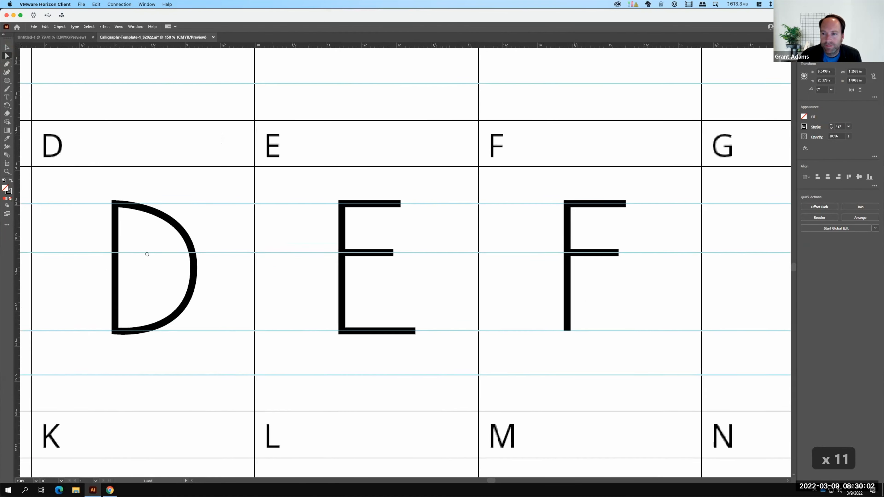
pyautogui.hscroll(20, 367, 261)
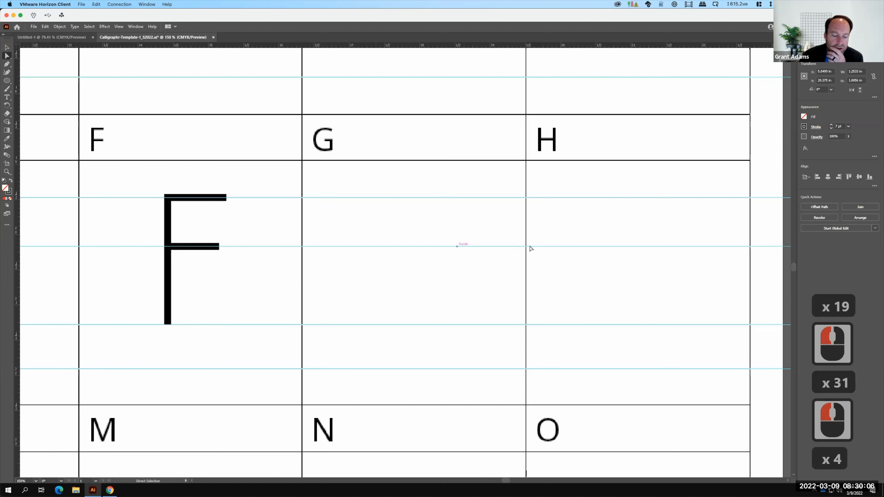
pyautogui.click(7, 80)
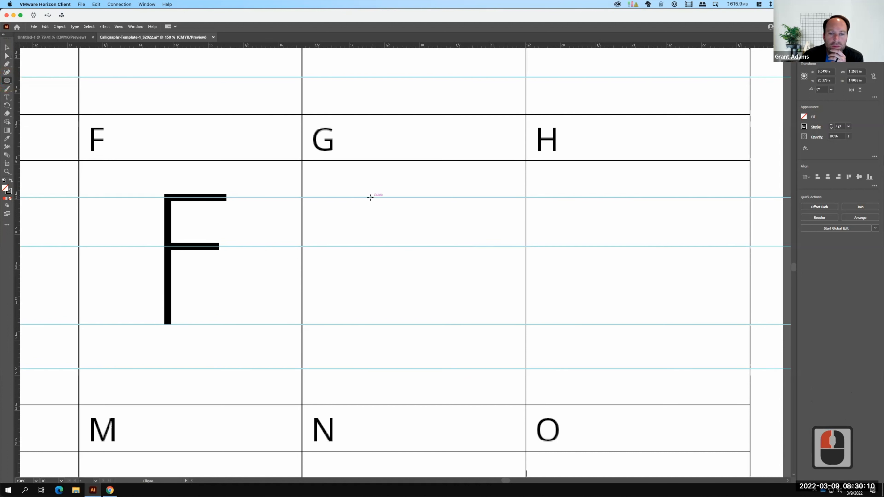
pyautogui.moveTo(374, 201); pyautogui.dragTo(470, 325)
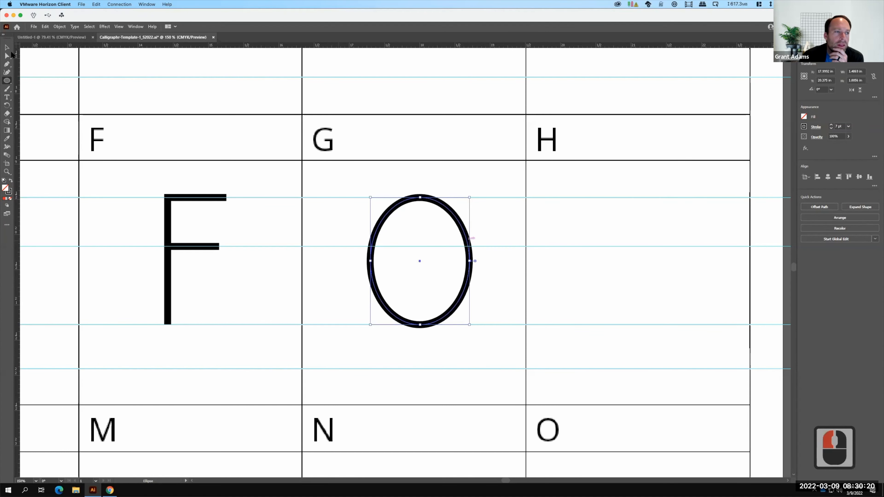
# Add two anchor points on the G ellipse's upper-right curve and delete the lower one to open the shape above its right-hand anchor
pyautogui.click(7, 64)
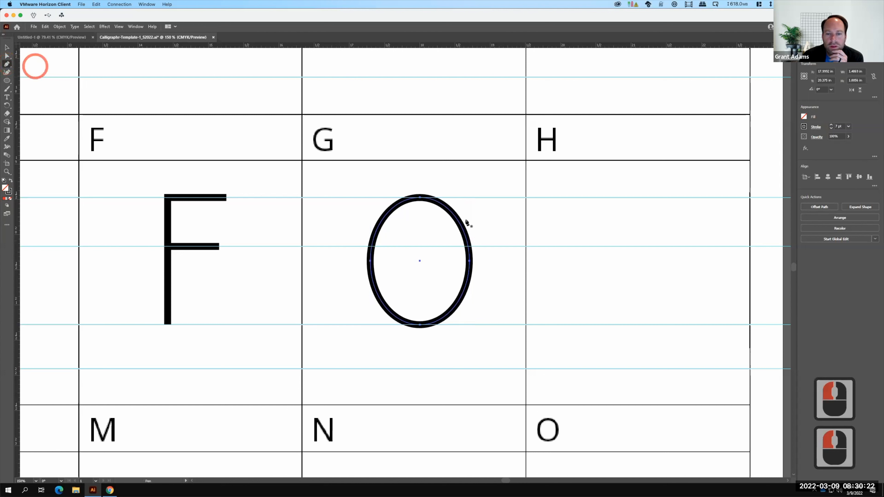
pyautogui.click(450, 210)
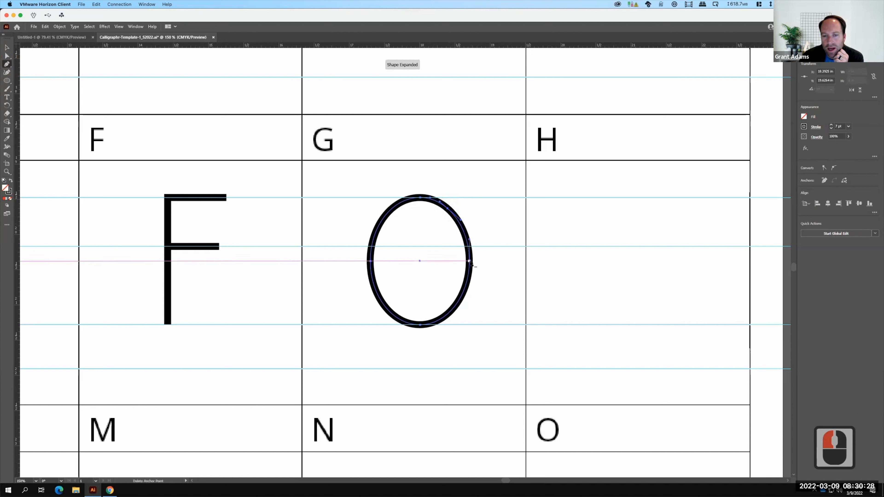
pyautogui.press('F15')
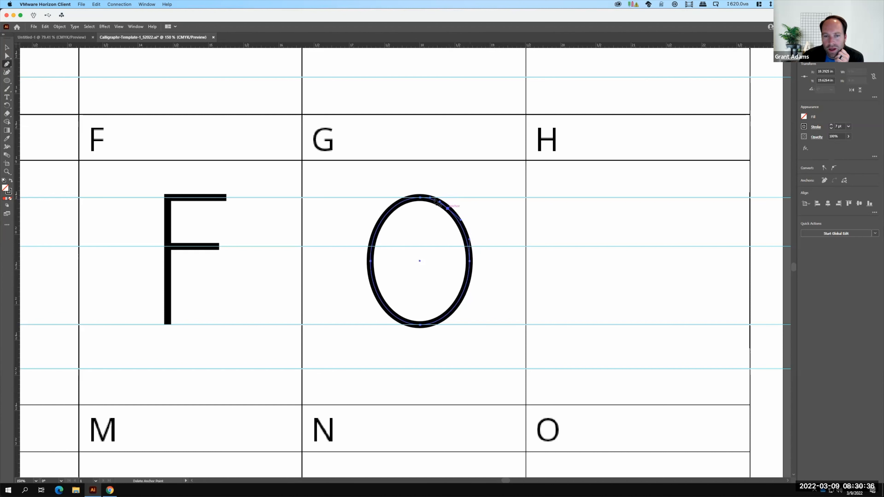
pyautogui.click(464, 229)
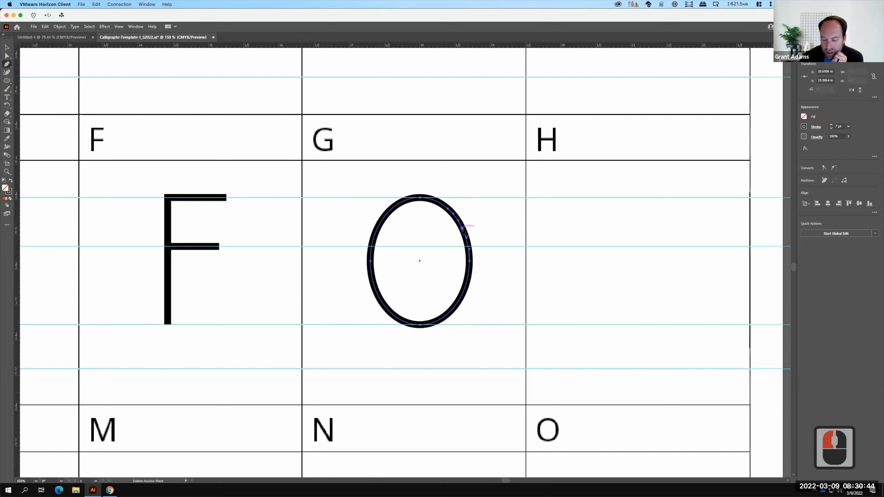
pyautogui.press('BackSpace')
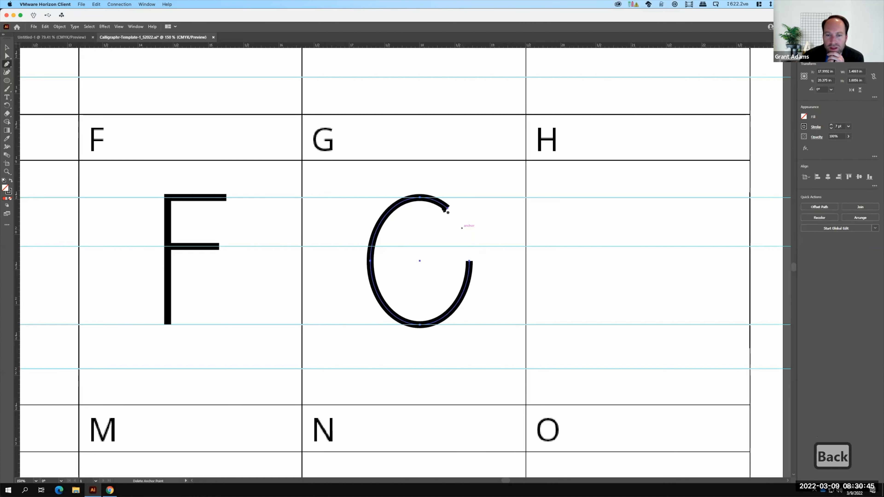
# Continue the G's path from its open right-hand end with a horizontal bar about 0.55 in long running inward
pyautogui.click(469, 261)
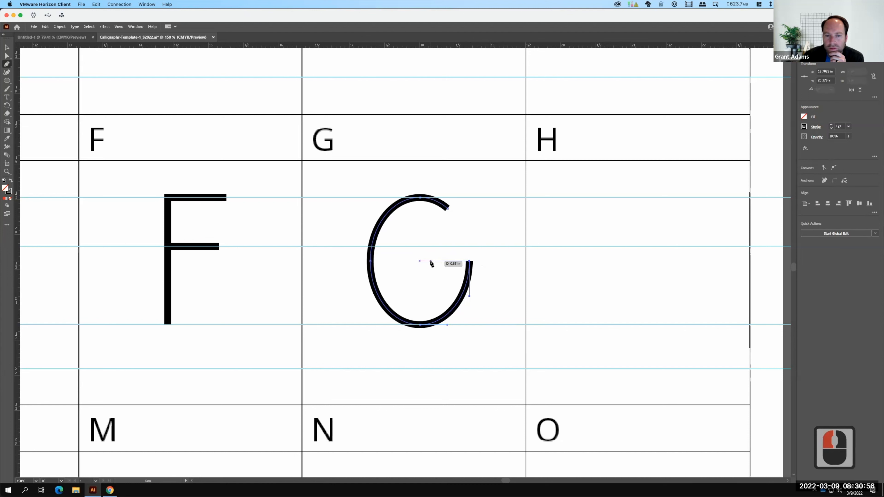
pyautogui.click(431, 261)
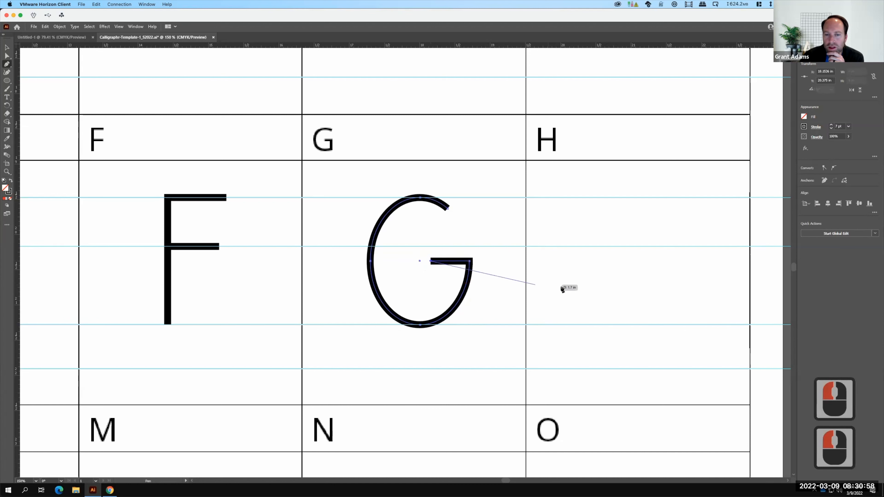
pyautogui.click(6, 48)
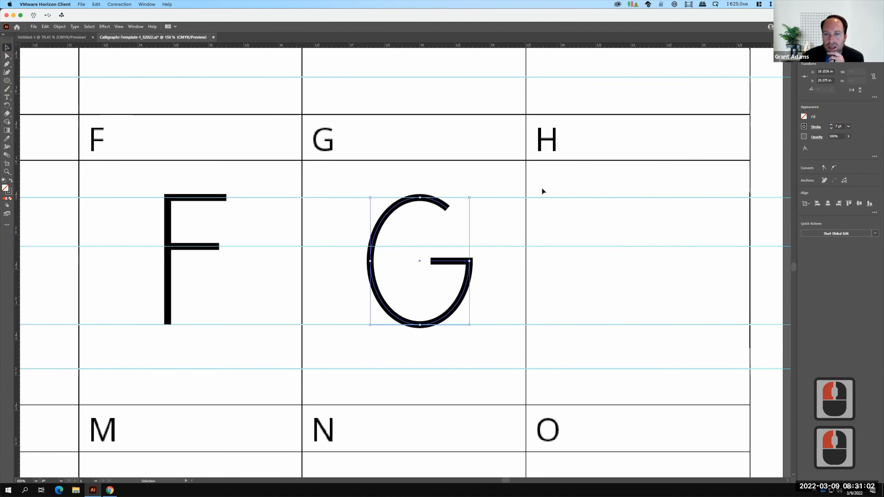
# Draw an ellipse about 1.31 in wide and 0.7 in high in the S cell between the cap-height and x-height guides
pyautogui.press('space')
pyautogui.moveTo(395, 342); pyautogui.dragTo(625, 180)
pyautogui.moveTo(345, 277); pyautogui.dragTo(589, 198)
pyautogui.moveTo(270, 290); pyautogui.dragTo(462, 158)
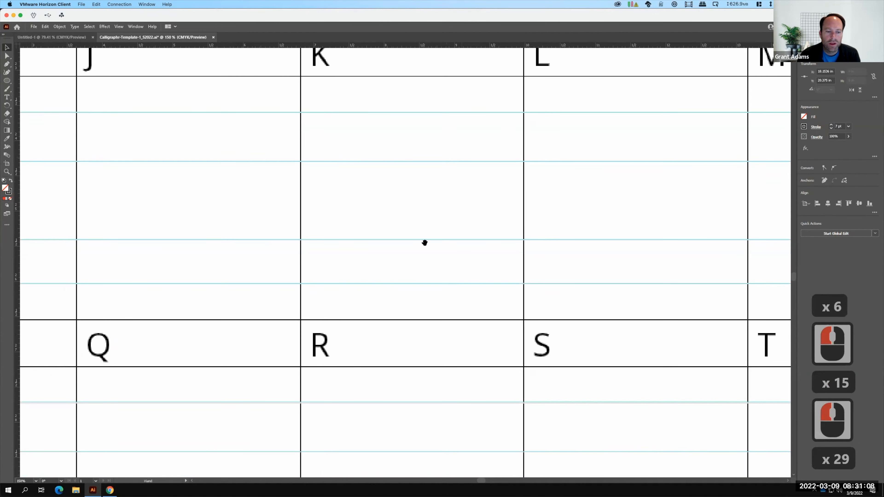
pyautogui.moveTo(386, 294); pyautogui.dragTo(191, 118)
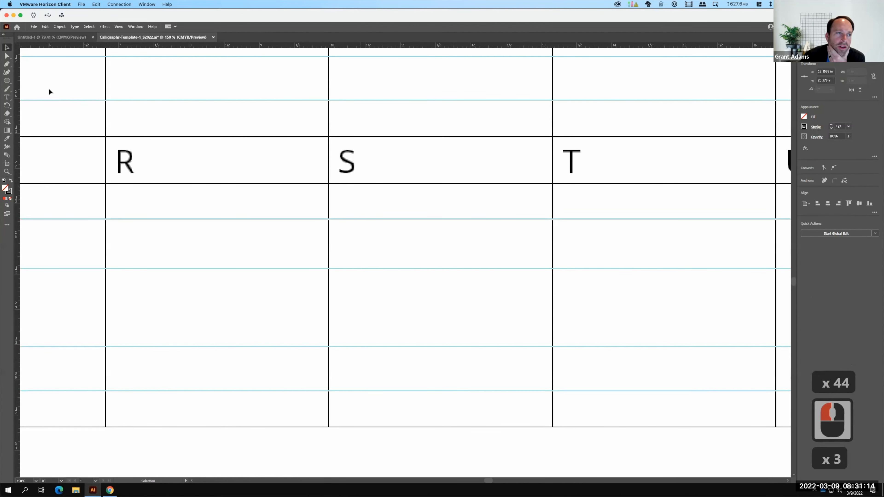
pyautogui.click(10, 81)
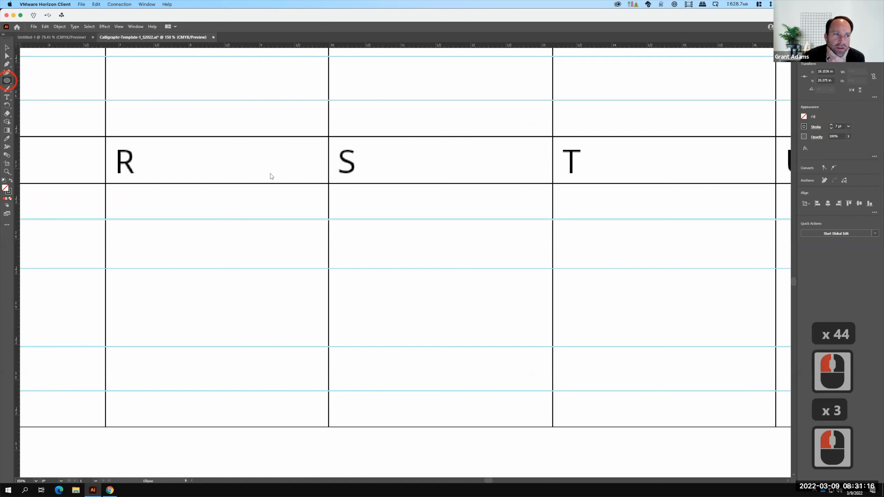
pyautogui.moveTo(401, 220); pyautogui.dragTo(489, 269)
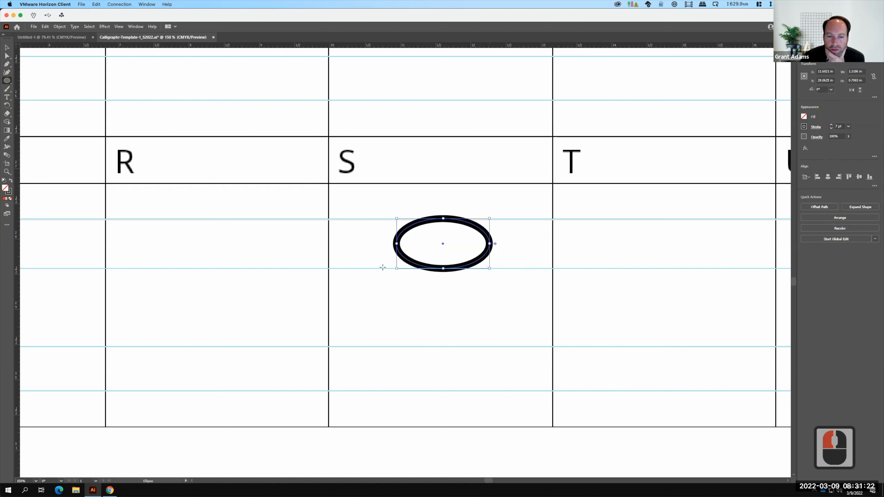
# Draw an ellipse about 1.78 in wide and 1.11 in high in the S cell between the x-height guide and baseline
pyautogui.moveTo(383, 268); pyautogui.dragTo(509, 348)
pyautogui.press('F15')
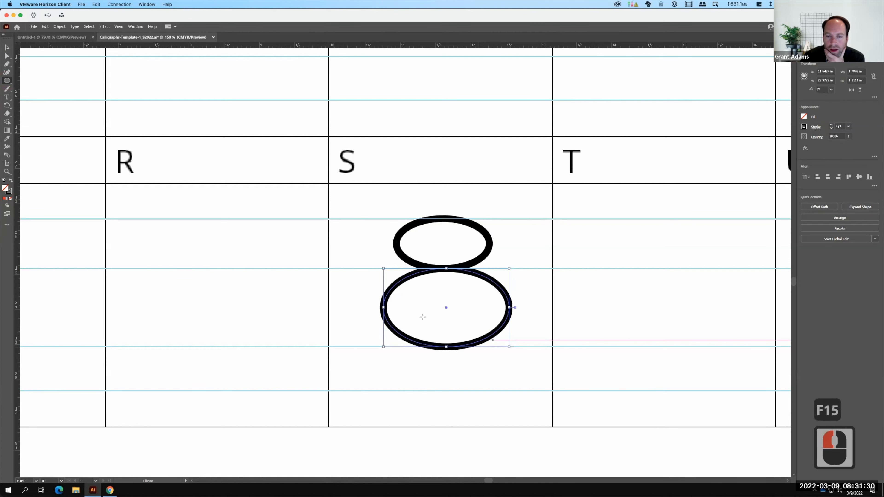
# Add an anchor point on the S's upper ellipse at its upper-right curve and delete the ellipse's right-hand anchor to open the shape
pyautogui.click(11, 66)
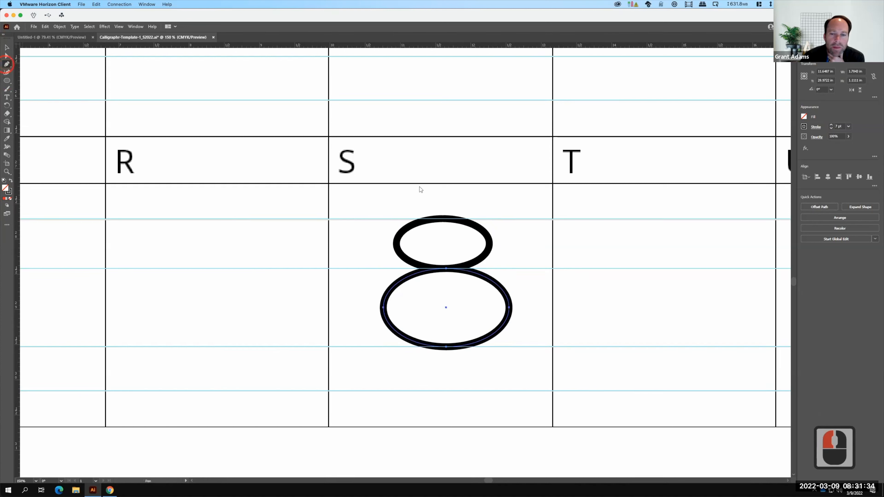
pyautogui.click(473, 224)
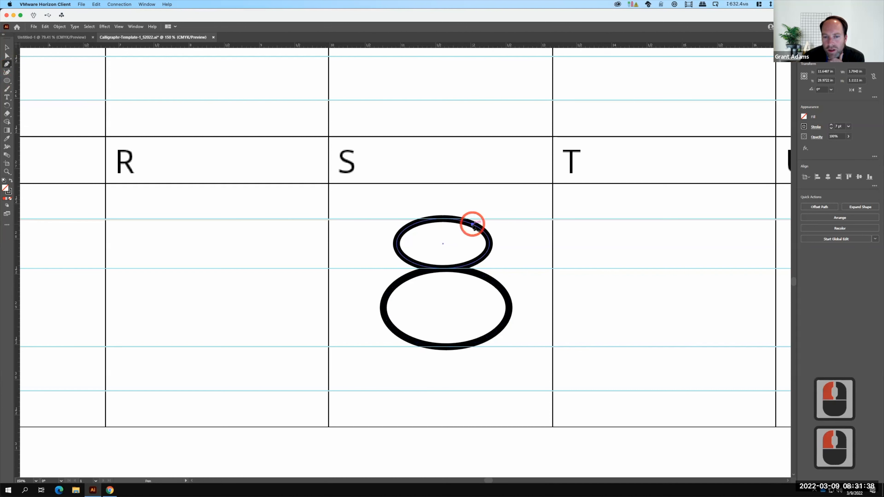
pyautogui.click(6, 56)
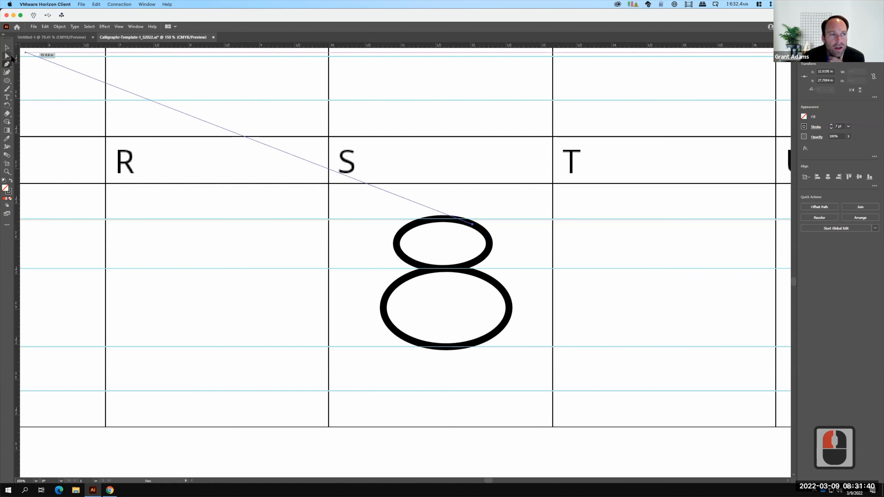
pyautogui.click(490, 248)
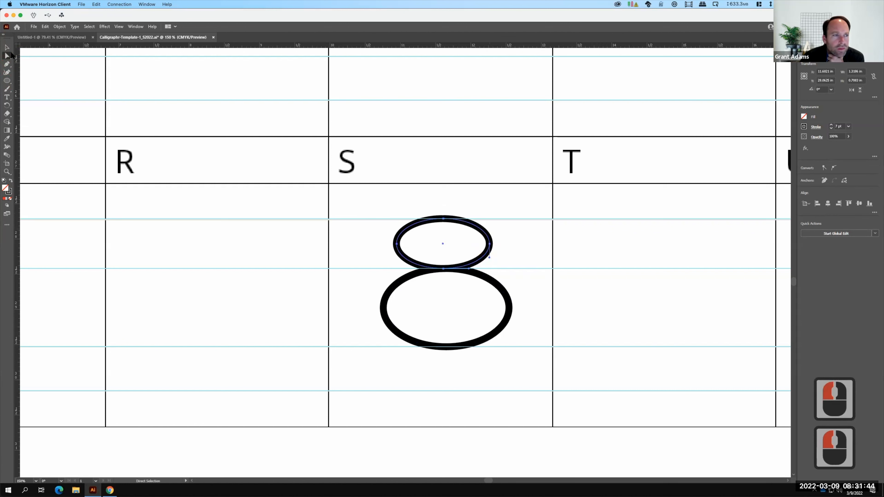
pyautogui.press('p')
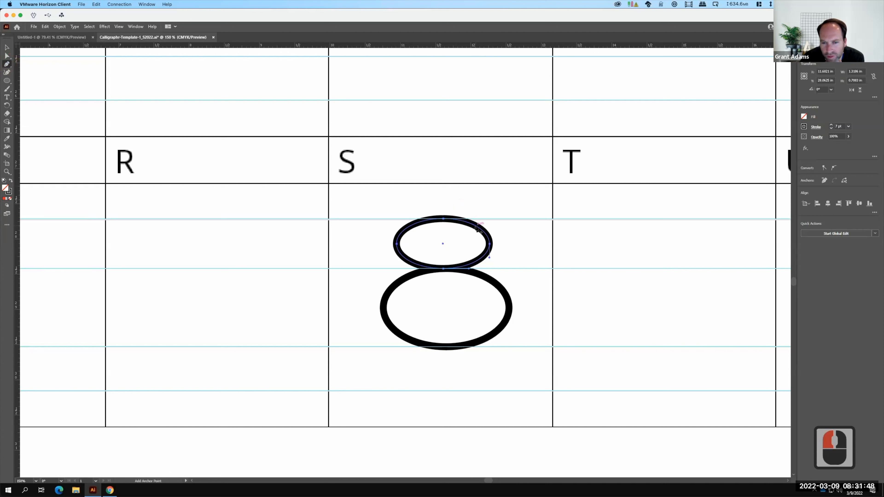
pyautogui.click(475, 226)
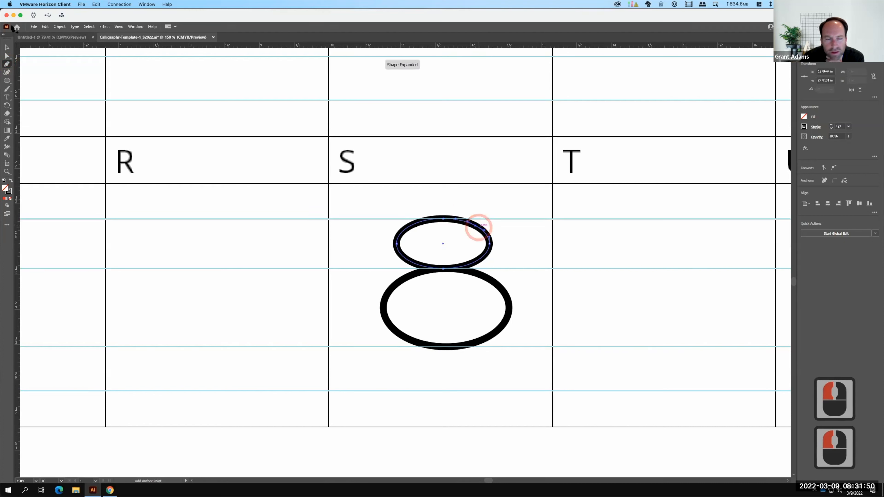
pyautogui.click(7, 56)
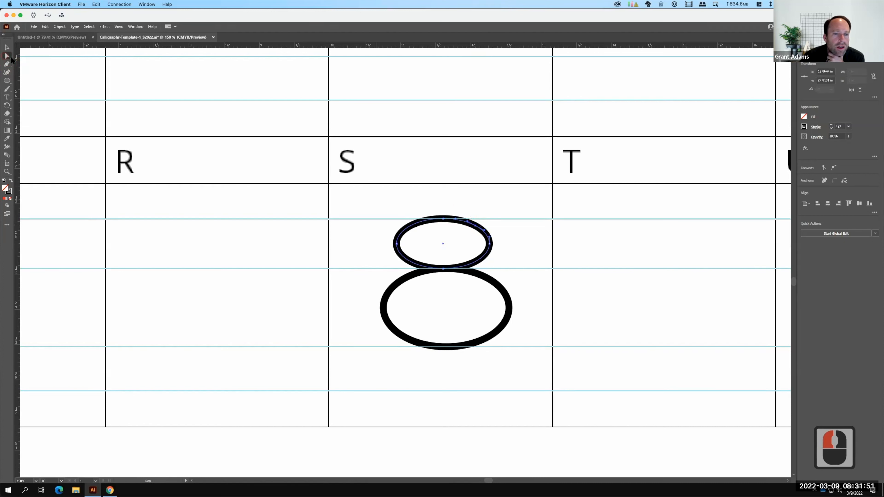
pyautogui.click(490, 245)
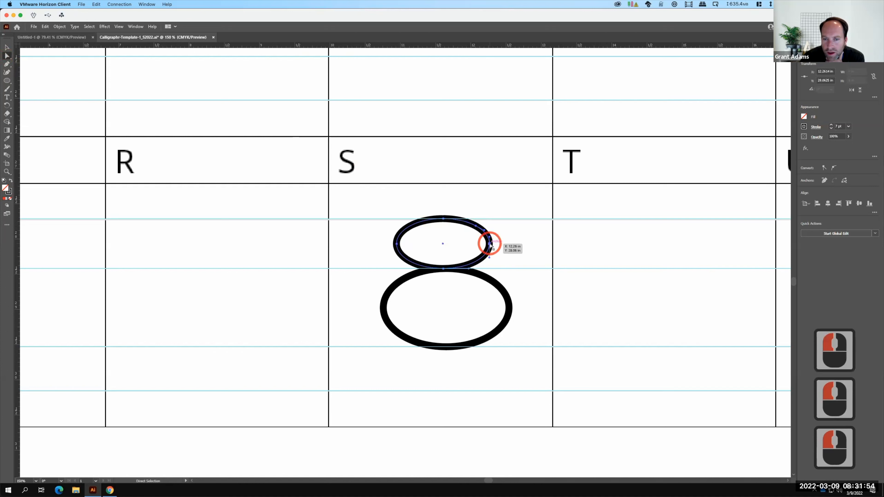
pyautogui.press('BackSpace')
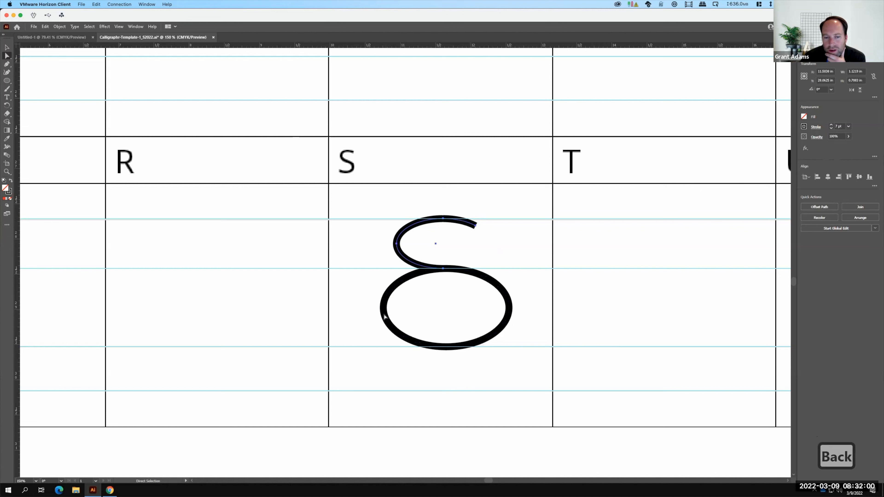
# Add an anchor point on the S's lower ellipse at its lower-left curve and delete the ellipse's left-hand anchor to open the shape
pyautogui.click(6, 64)
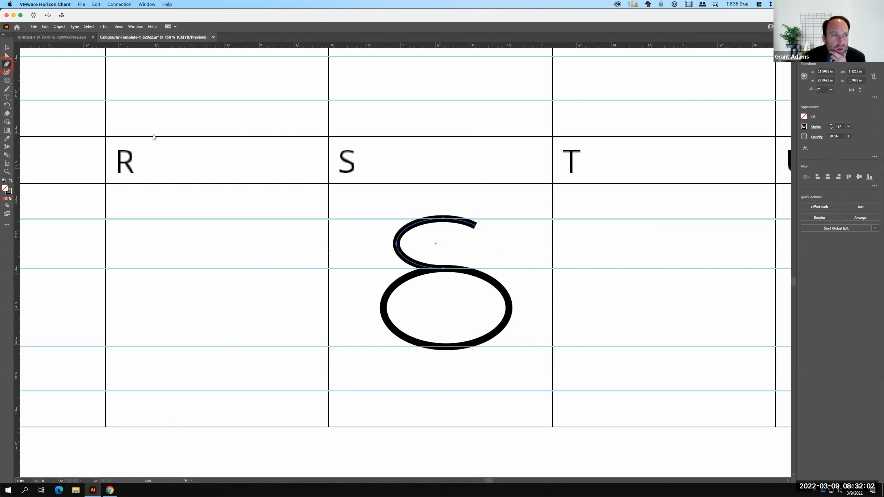
pyautogui.click(11, 49)
pyautogui.click(448, 314)
pyautogui.click(391, 311)
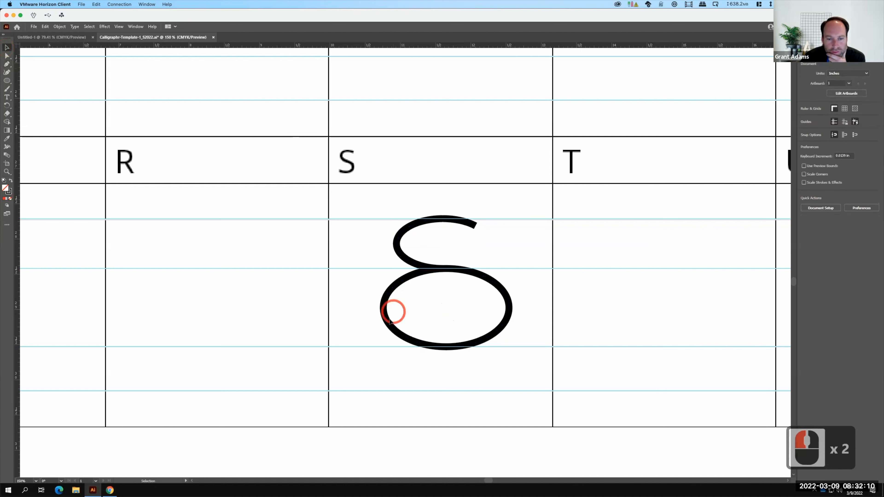
pyautogui.click(389, 325)
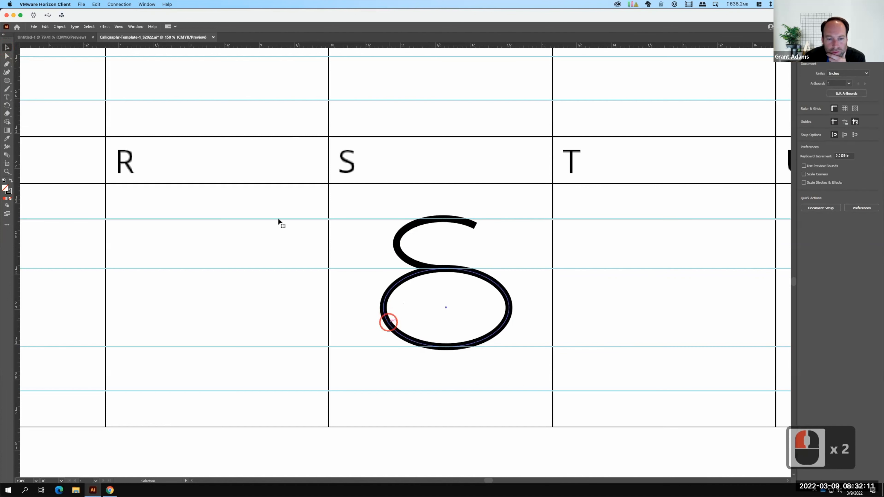
pyautogui.click(10, 66)
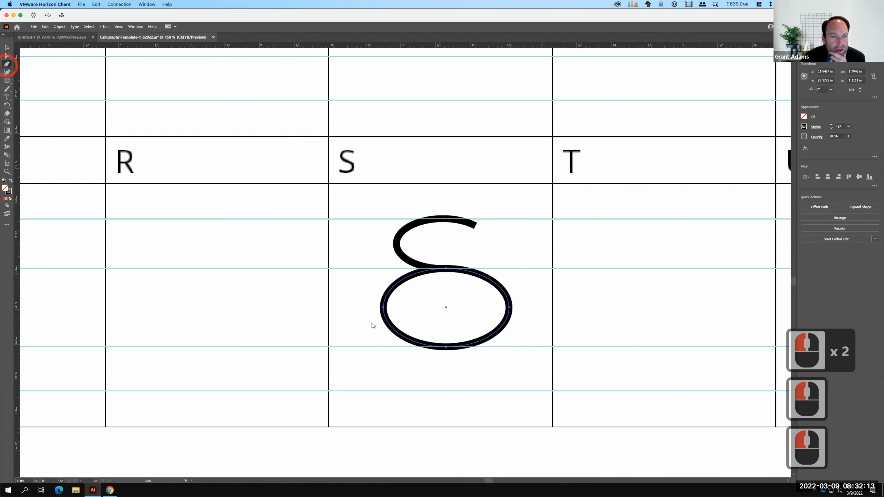
pyautogui.click(395, 330)
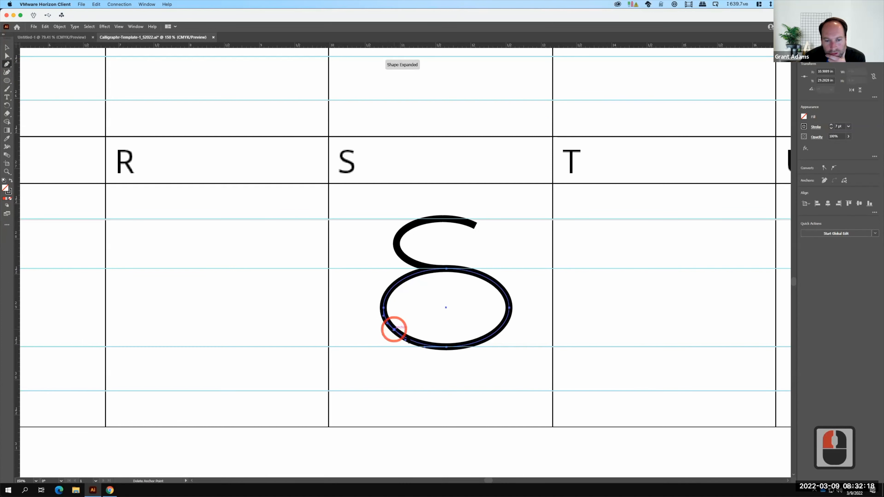
pyautogui.click(7, 55)
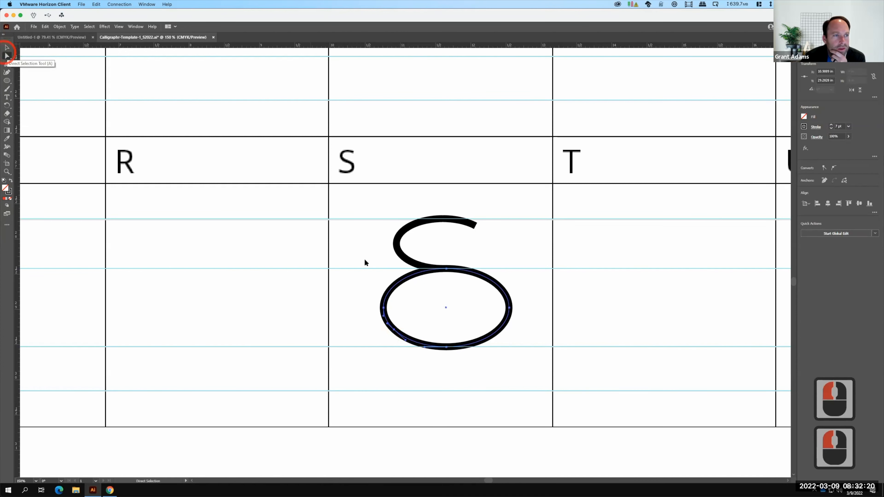
pyautogui.click(383, 306)
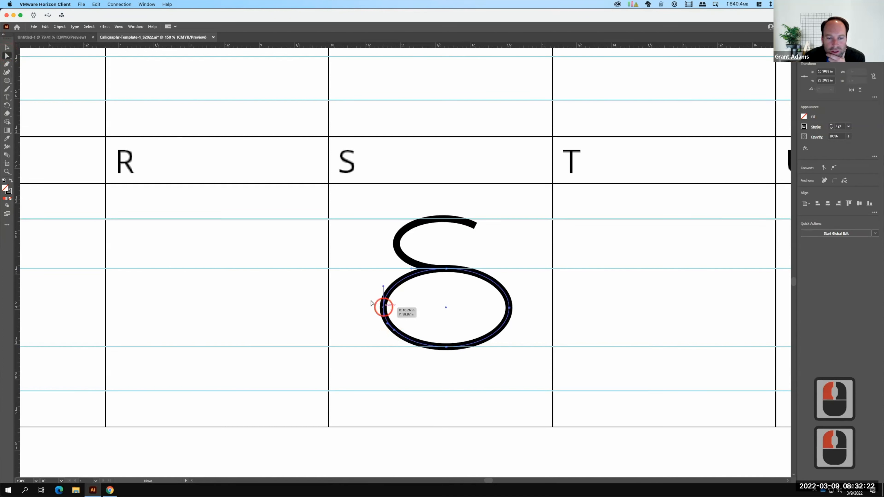
pyautogui.press('BackSpace')
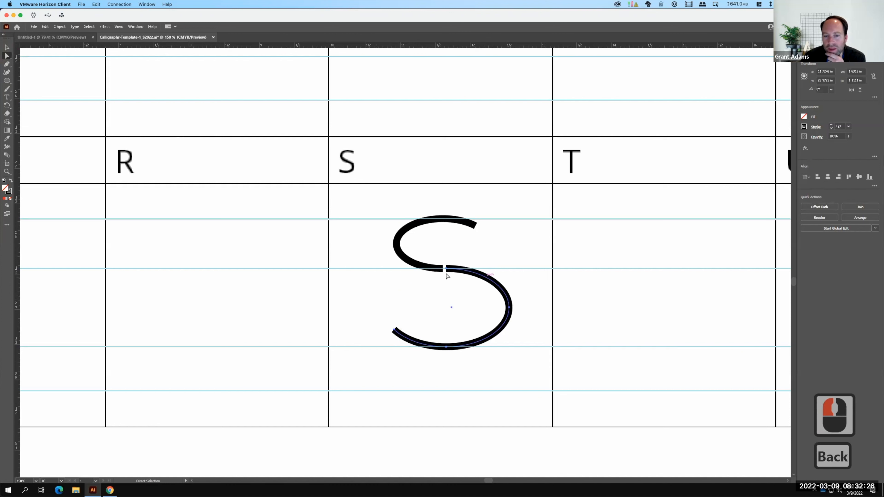
# Try to bridge the small gap between the S's upper and lower curves with a Pen tool segment
pyautogui.press('F15')
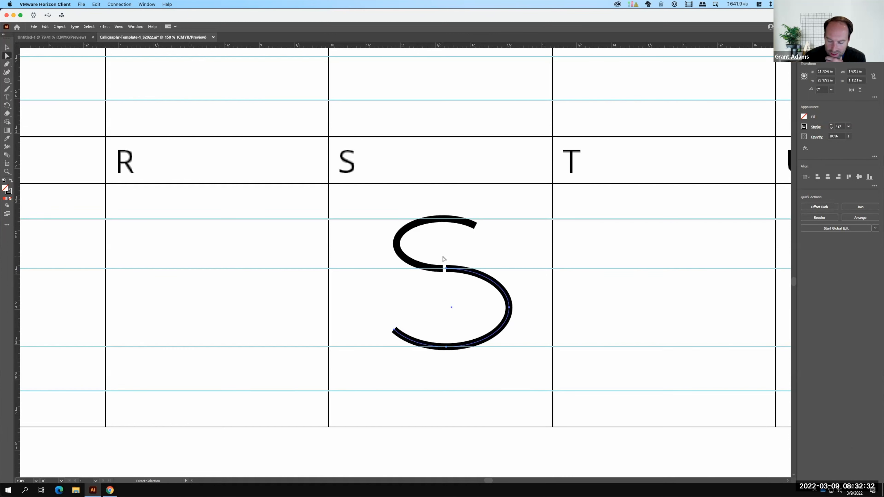
pyautogui.press('super+equal')
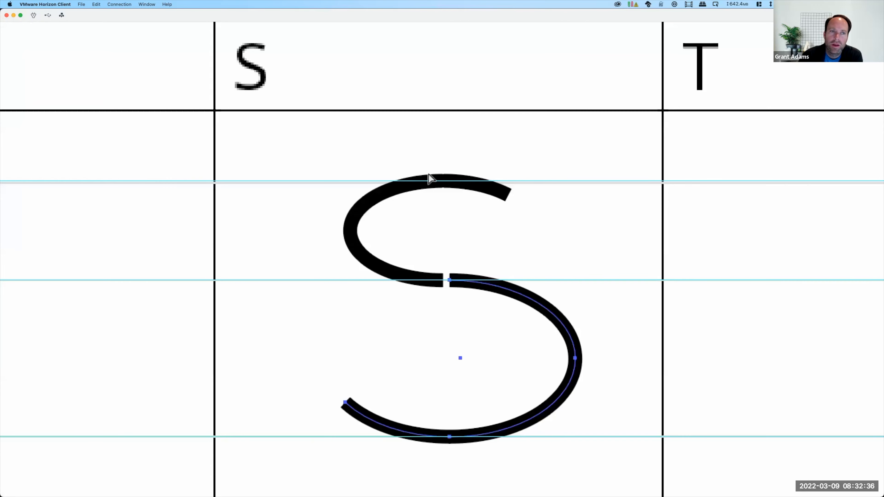
pyautogui.press('super+minus')
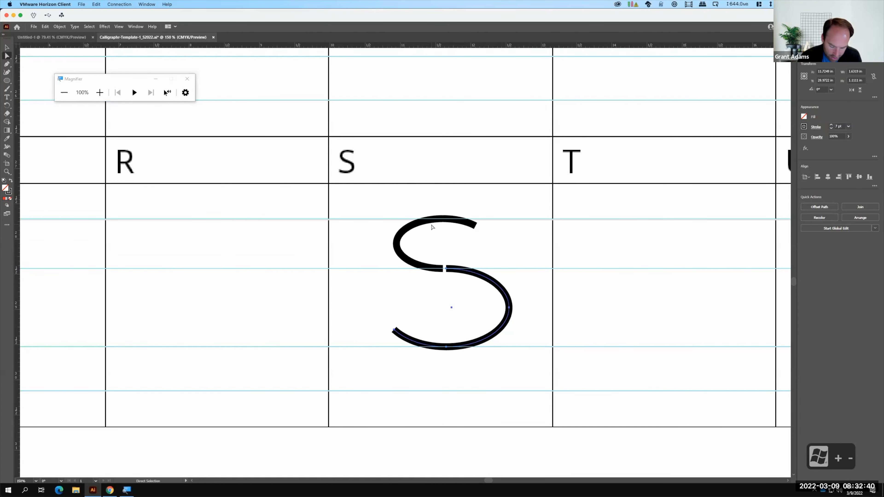
pyautogui.hotkey('ctrl', '=')
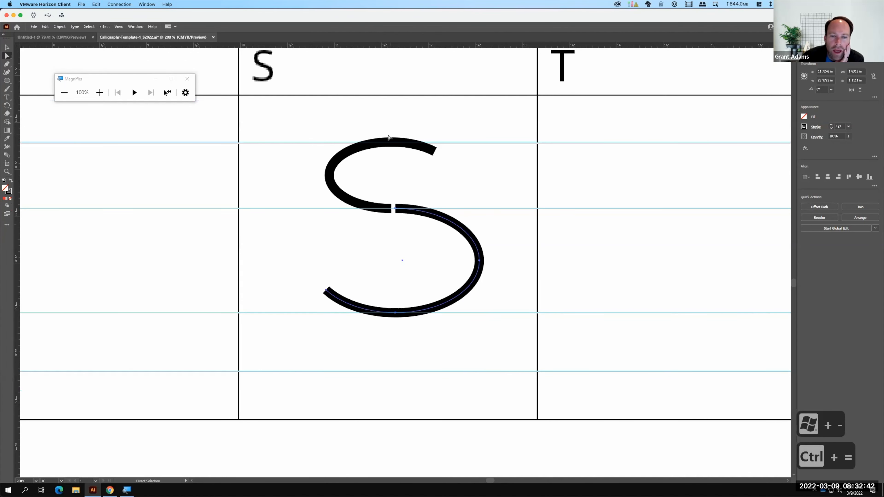
pyautogui.click(187, 79)
pyautogui.click(11, 65)
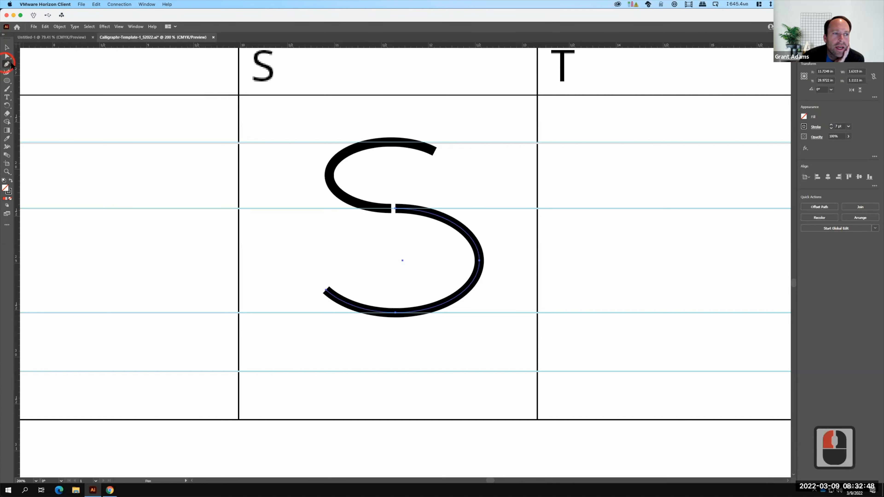
pyautogui.click(396, 209)
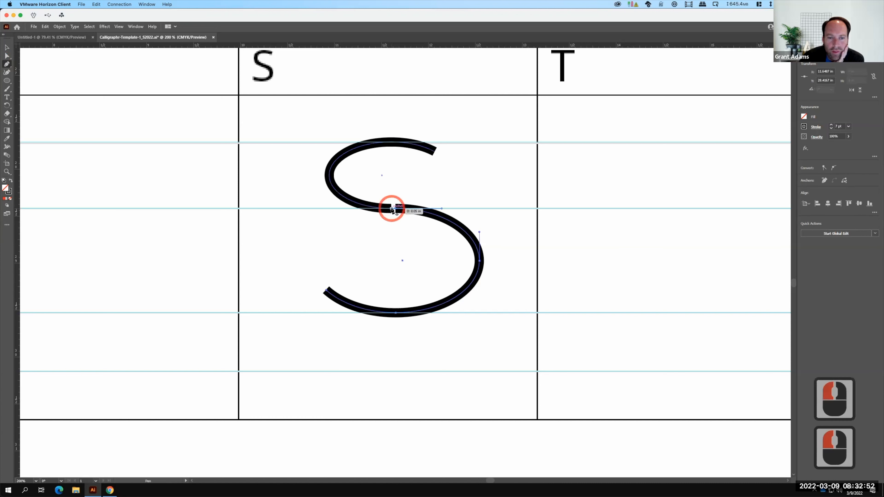
pyautogui.click(392, 210)
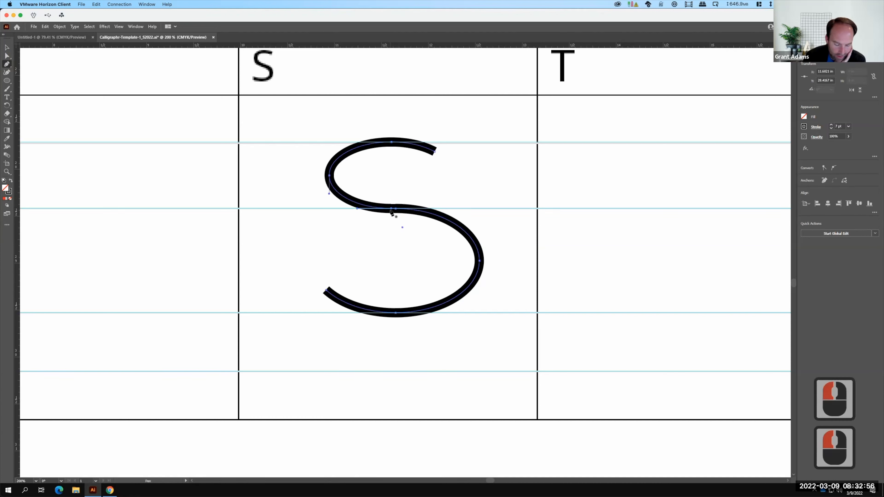
pyautogui.hotkey('ctrl', 'z')
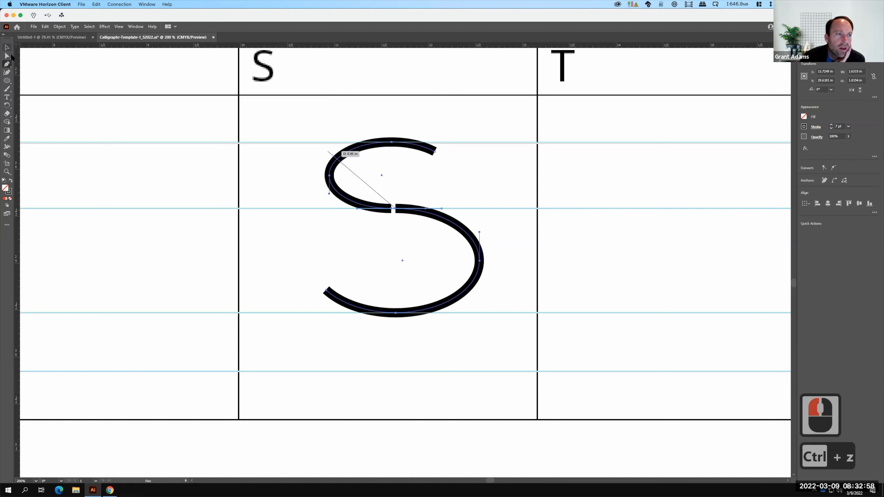
# Select the two facing end points at the middle of the S and connect them into one path
pyautogui.click(7, 56)
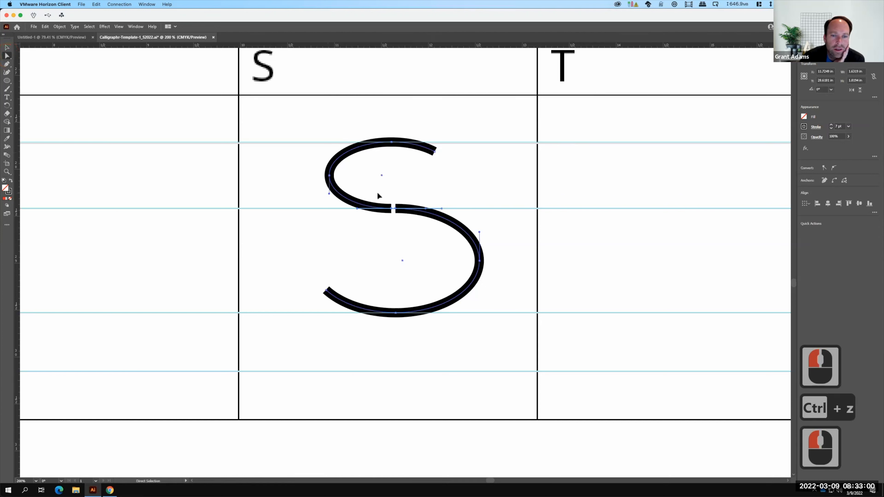
pyautogui.click(385, 196)
pyautogui.moveTo(377, 193); pyautogui.dragTo(413, 228)
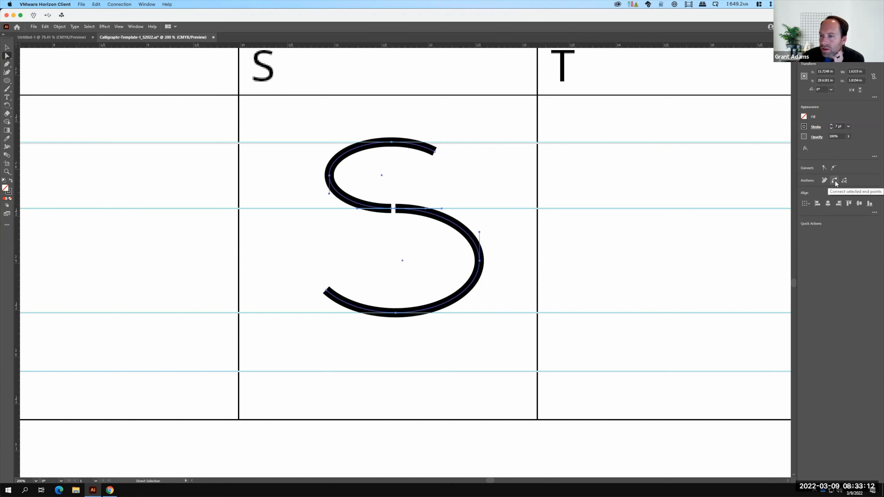
pyautogui.click(836, 182)
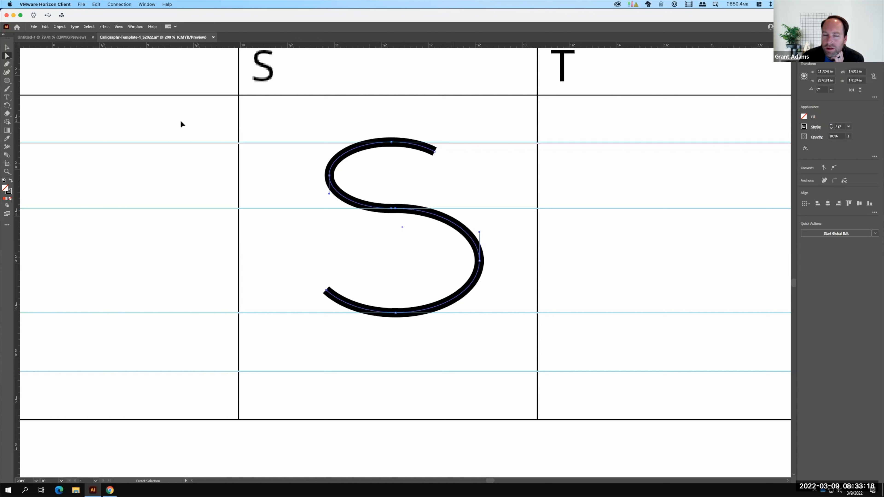
# Draw the upper half of a second S in the T cell with the Pen tool, curving from the cap-height guide to the x-height guide
pyautogui.click(7, 64)
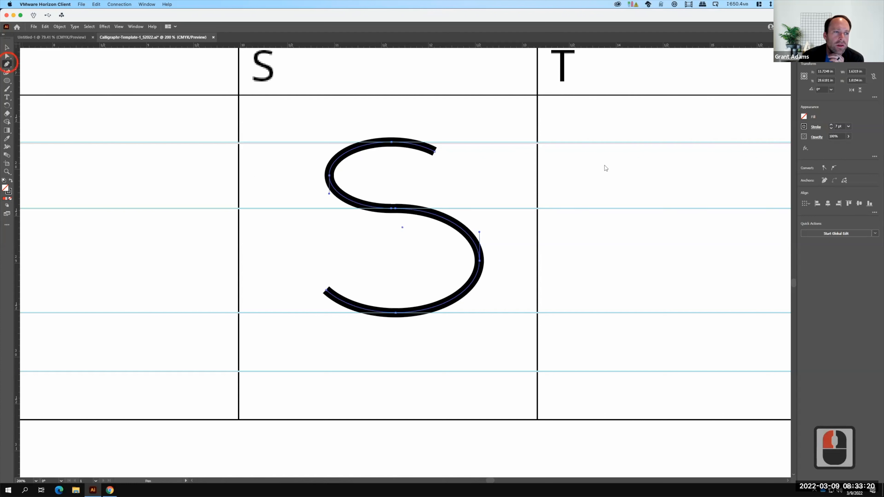
pyautogui.click(747, 158)
pyautogui.press('F15')
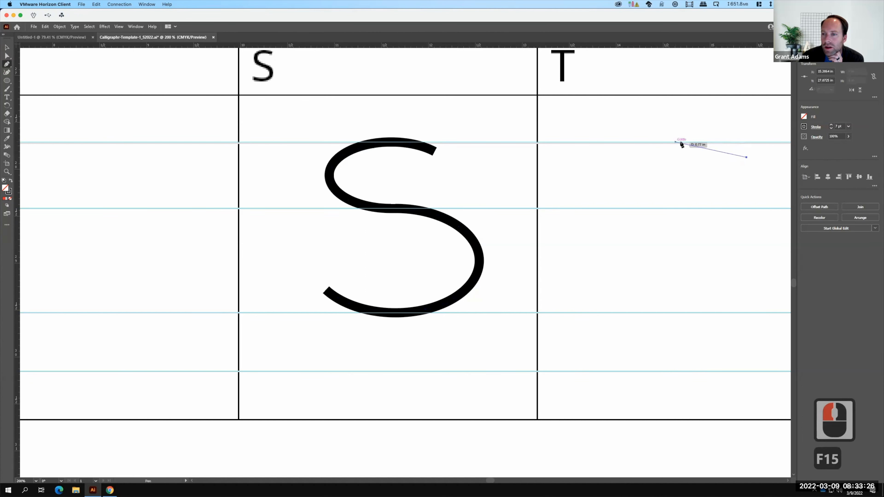
pyautogui.moveTo(664, 141); pyautogui.dragTo(633, 142)
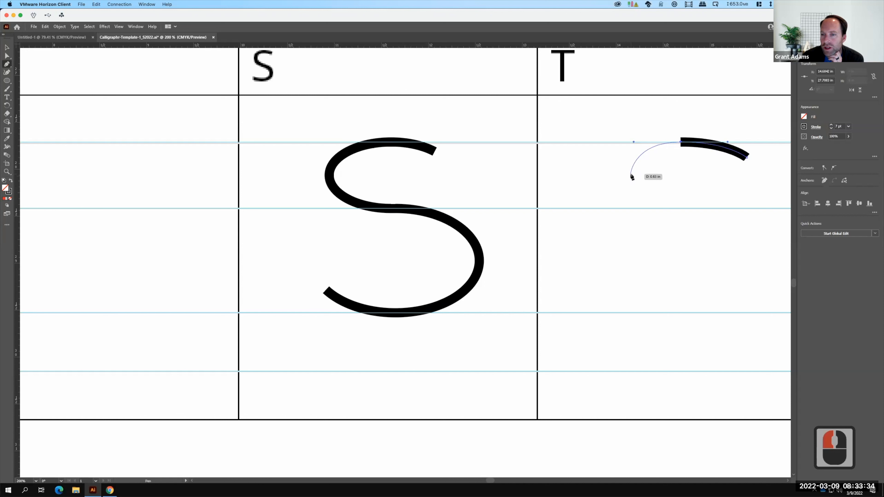
pyautogui.moveTo(631, 174); pyautogui.dragTo(630, 187)
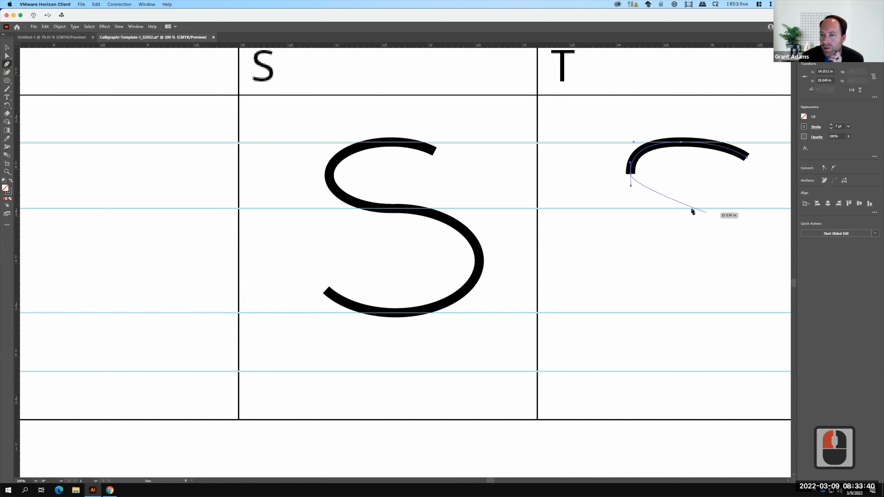
pyautogui.moveTo(692, 209); pyautogui.dragTo(740, 215)
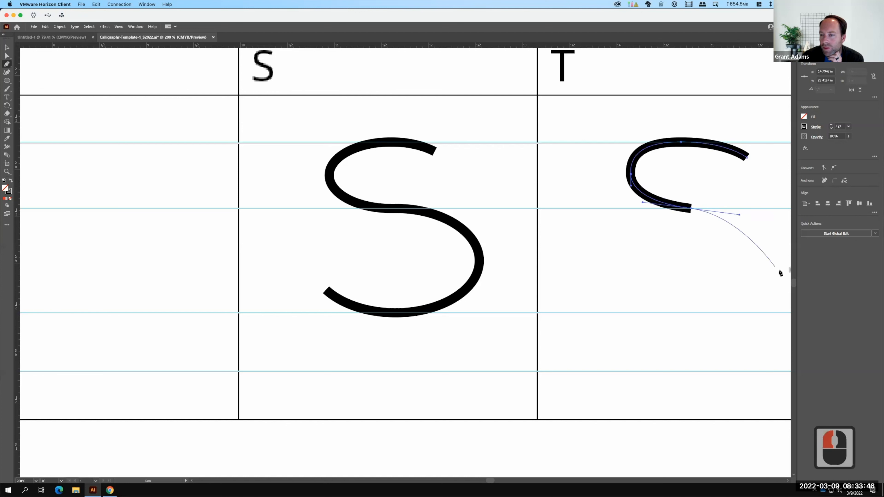
# Extend the second S through its right-hand curve to the baseline and finish the path at an open lower-left end
pyautogui.moveTo(778, 261); pyautogui.dragTo(778, 292)
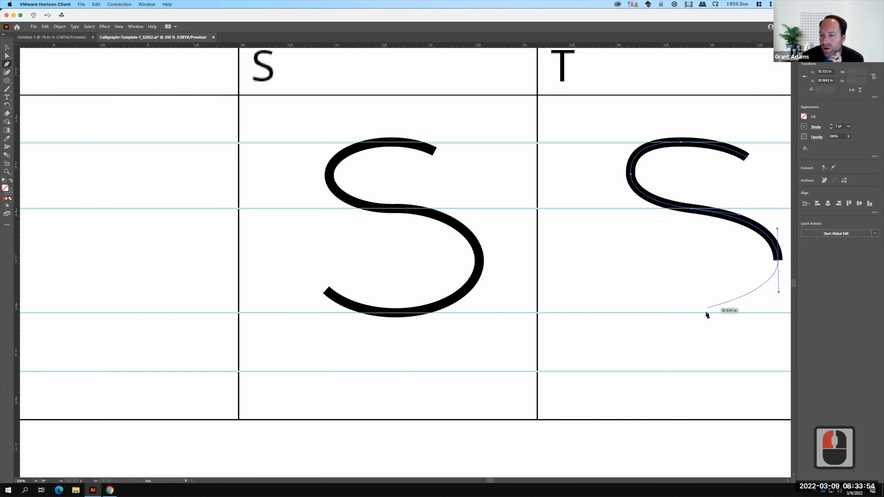
pyautogui.moveTo(696, 315); pyautogui.dragTo(646, 314)
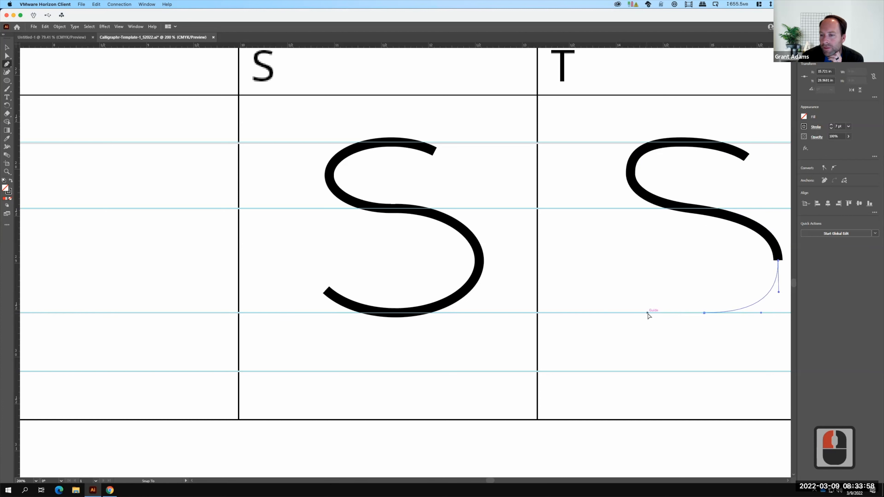
pyautogui.click(619, 276)
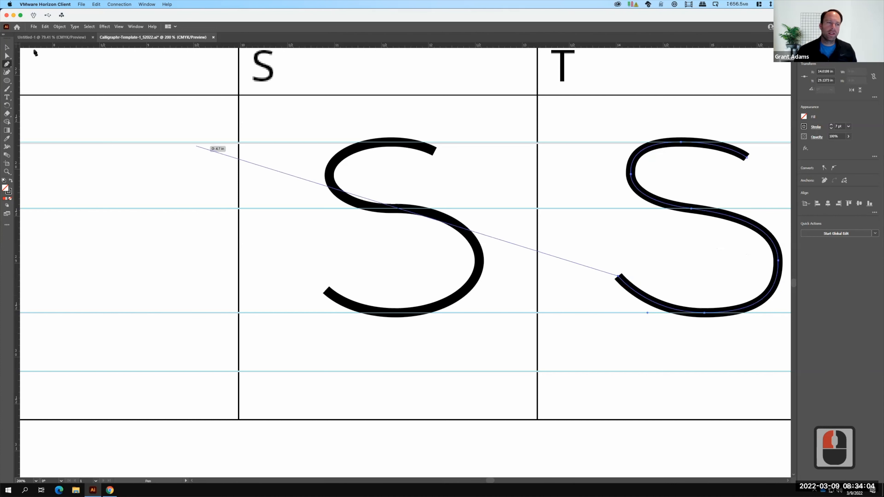
pyautogui.click(7, 47)
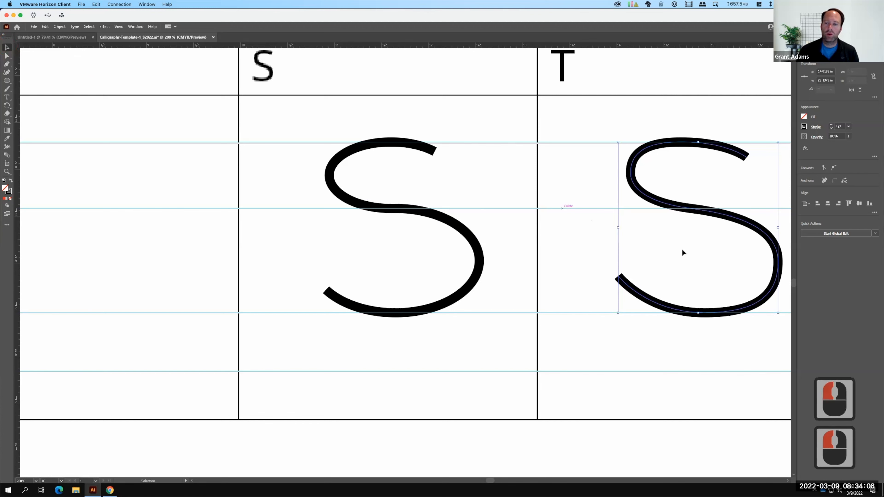
pyautogui.hscroll(9, 647, 243)
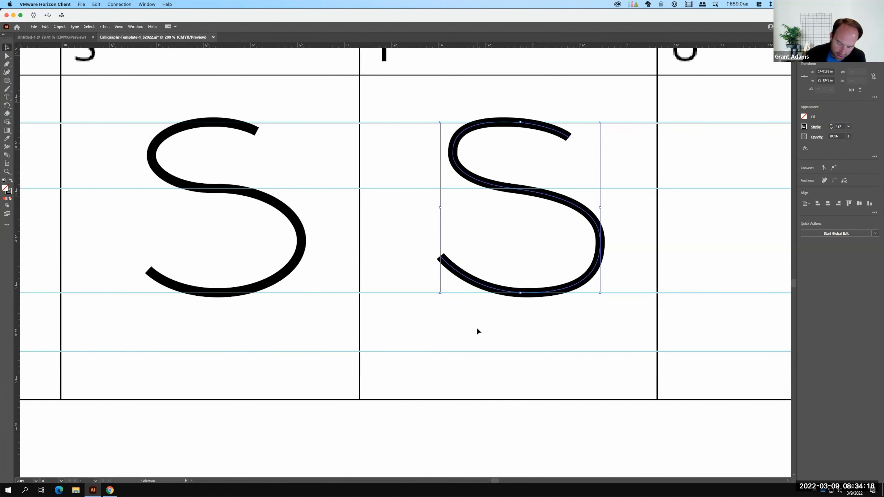
# Fit the whole template in view, hide the letter and Page01 layers, and show the Page02 layer
pyautogui.hotkey('ctrl', '0')
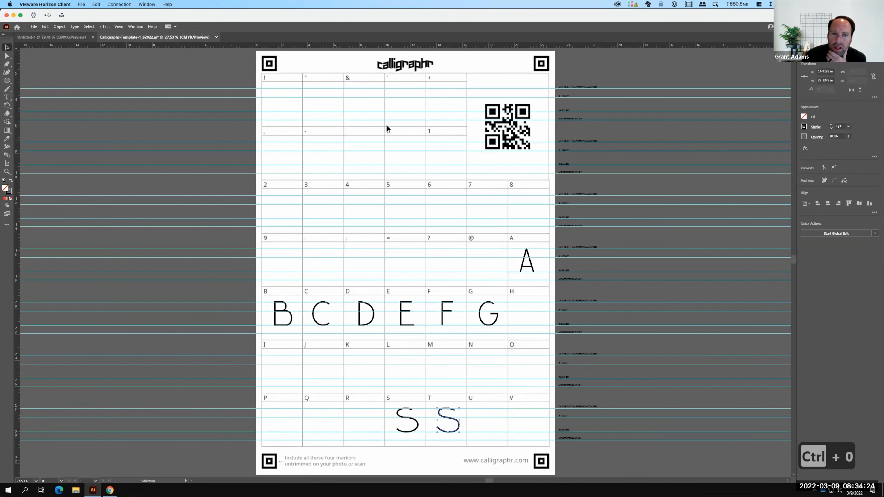
pyautogui.press('F15')
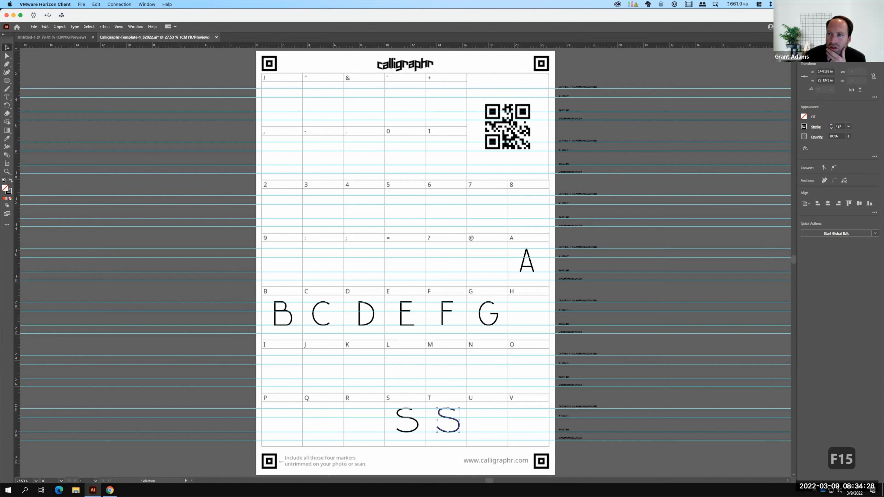
pyautogui.click(820, 61)
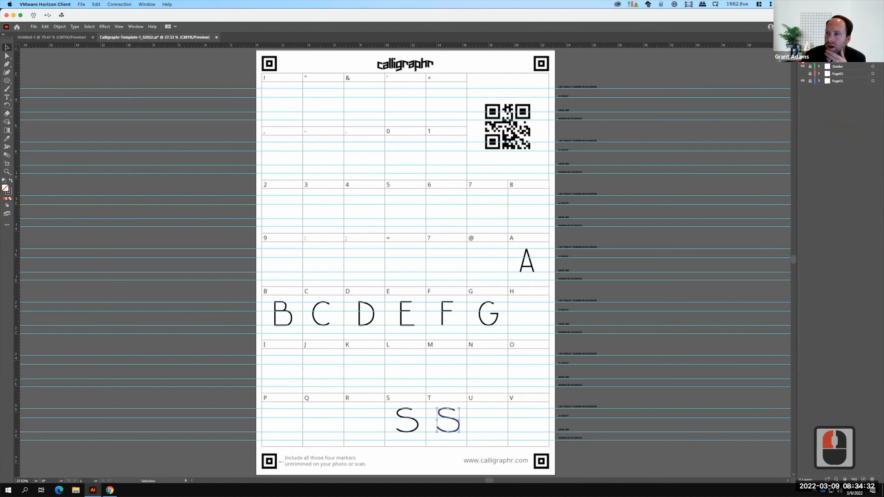
pyautogui.click(803, 81)
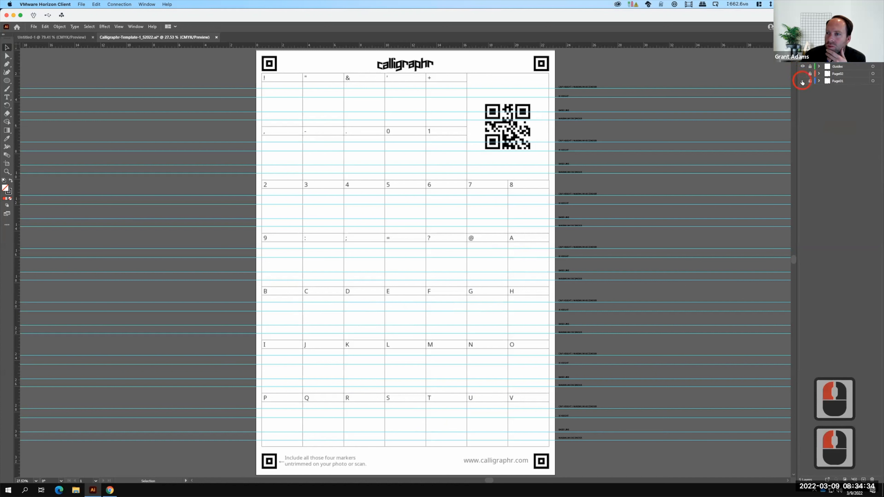
pyautogui.click(803, 74)
pyautogui.click(802, 74)
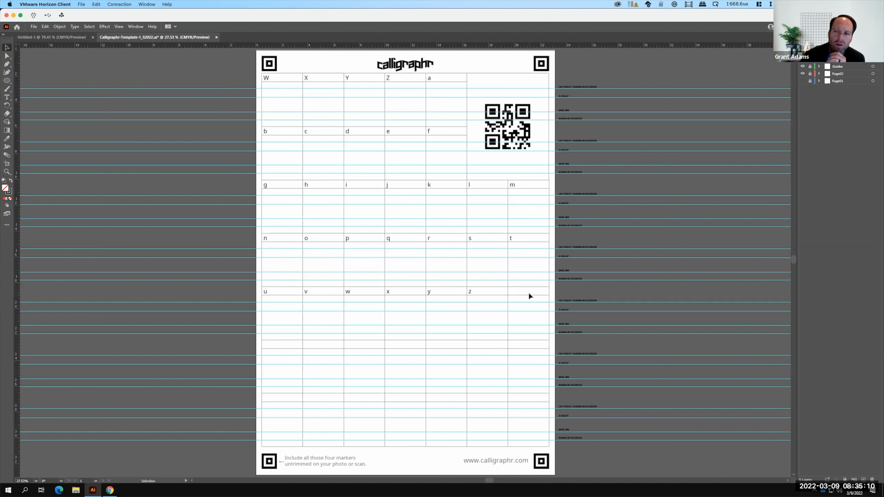
# Turn the visibility of the Page01 layer and the letter layer back on
pyautogui.click(803, 81)
pyautogui.click(803, 59)
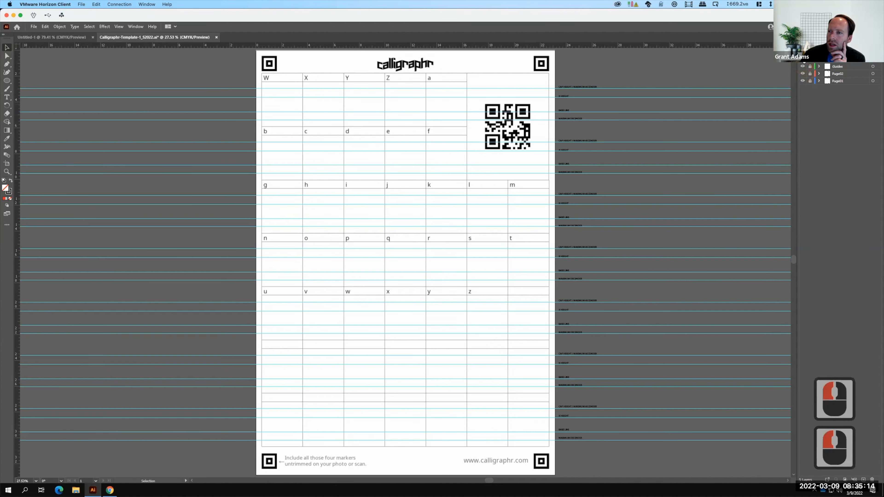
pyautogui.click(803, 59)
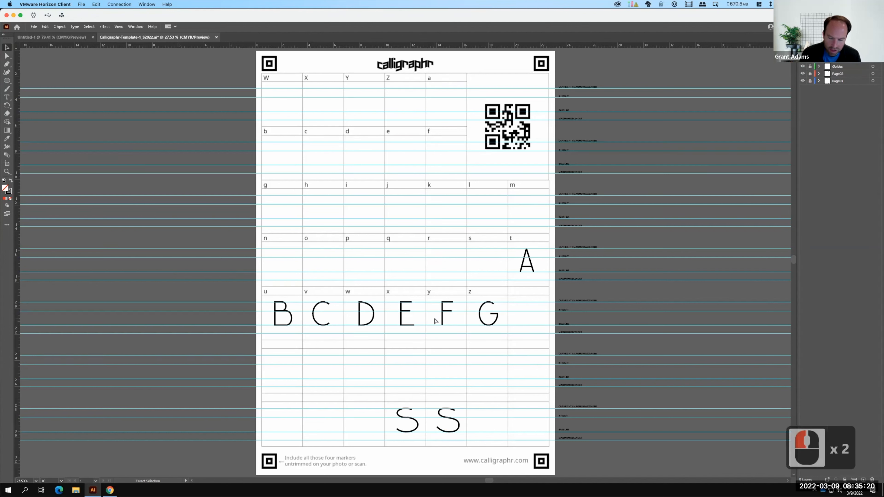
# Select the G and apply the lens-shaped variable width profile to its stroke
pyautogui.hotkey('ctrl', '=')
pyautogui.hotkey('ctrl', '=')
pyautogui.hotkey('ctrl', '=')
pyautogui.hotkey('ctrl', '=')
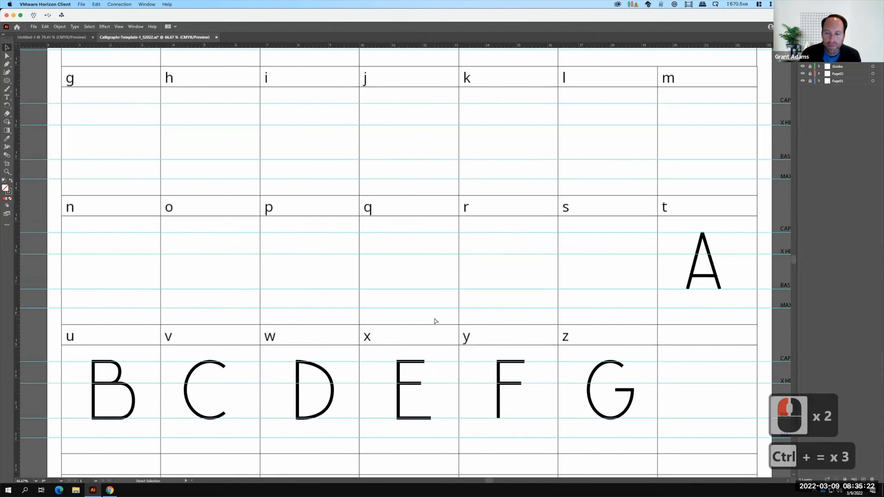
pyautogui.press('space')
pyautogui.moveTo(541, 280); pyautogui.dragTo(435, 73)
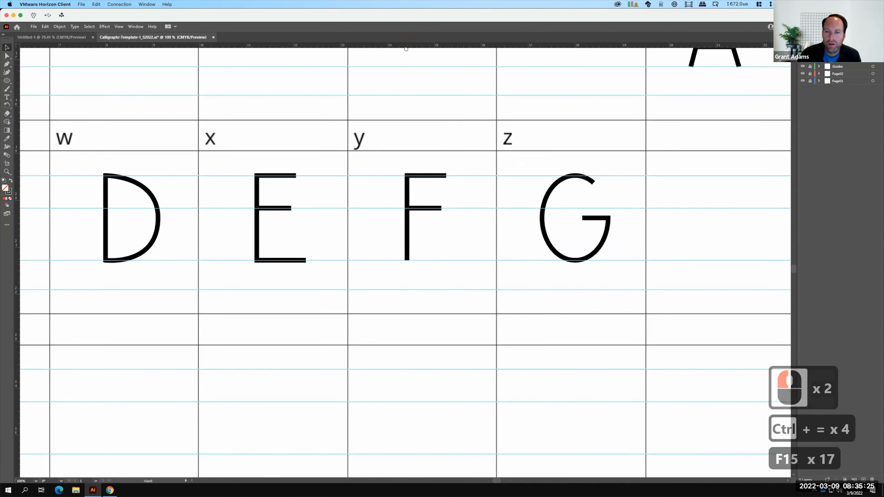
pyautogui.click(545, 231)
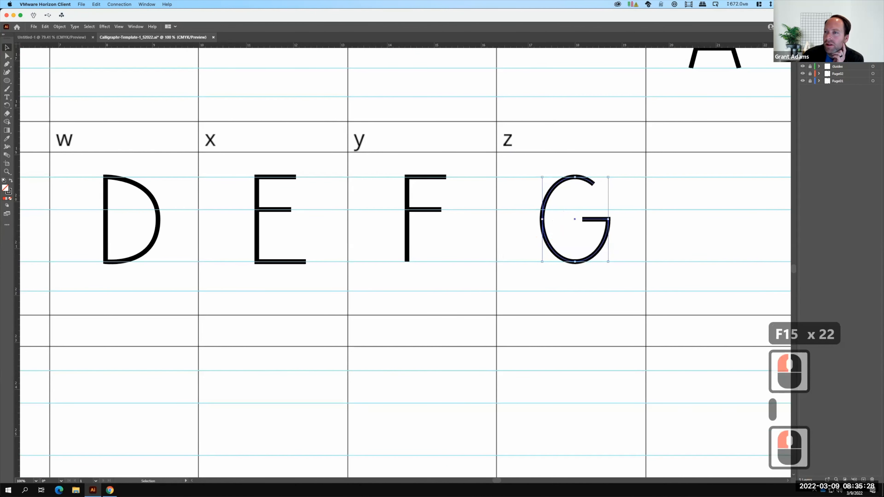
pyautogui.click(809, 38)
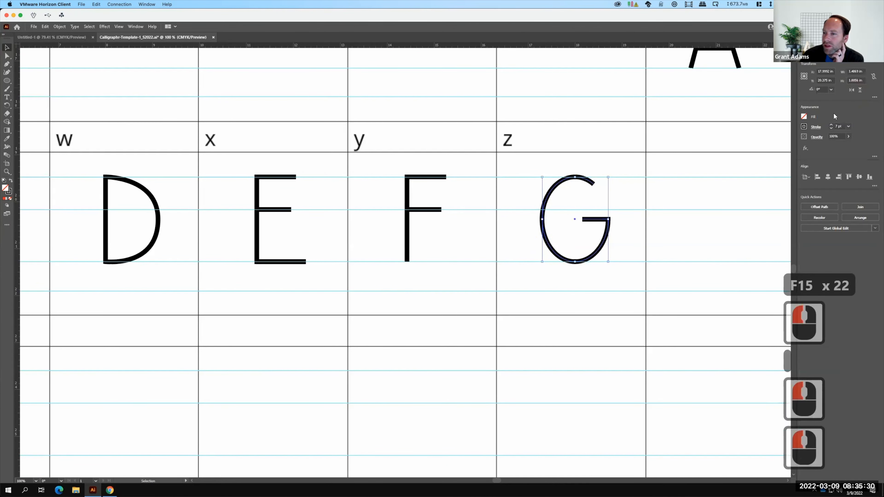
pyautogui.click(816, 128)
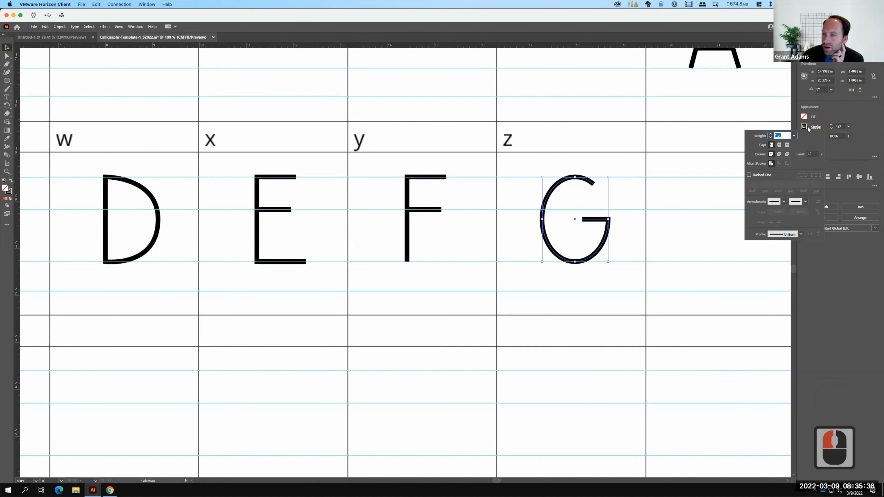
pyautogui.click(801, 233)
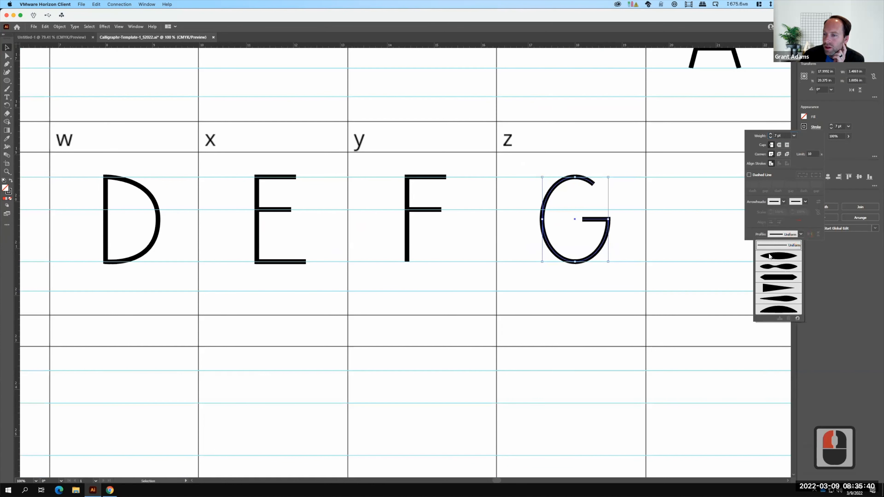
pyautogui.click(770, 257)
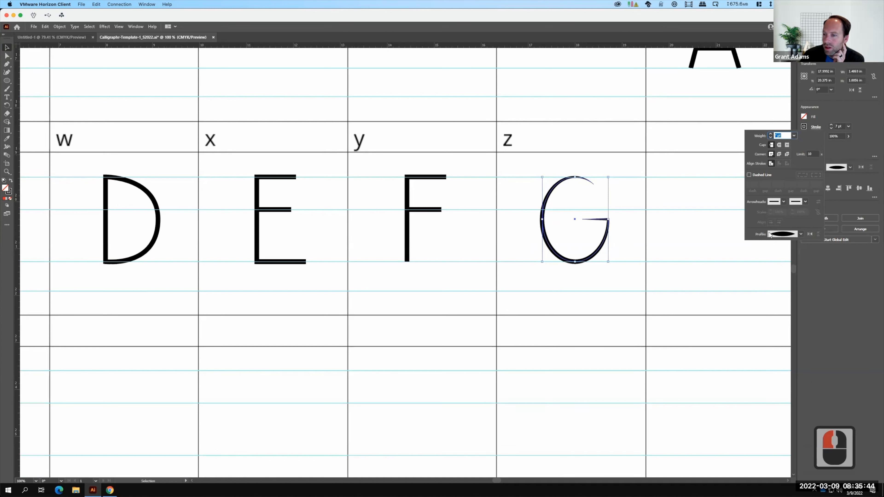
# Try the flat-middled profile with pointed ends and the half-lens width profile on the G's stroke
pyautogui.click(802, 234)
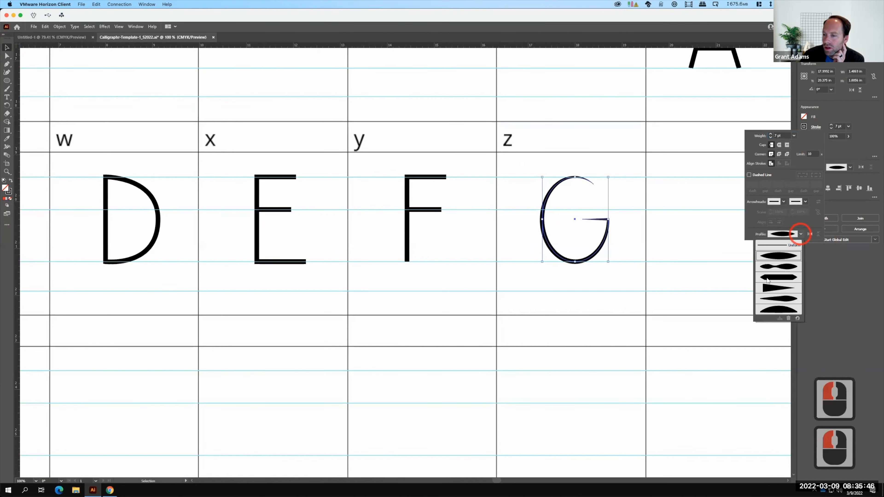
pyautogui.click(769, 278)
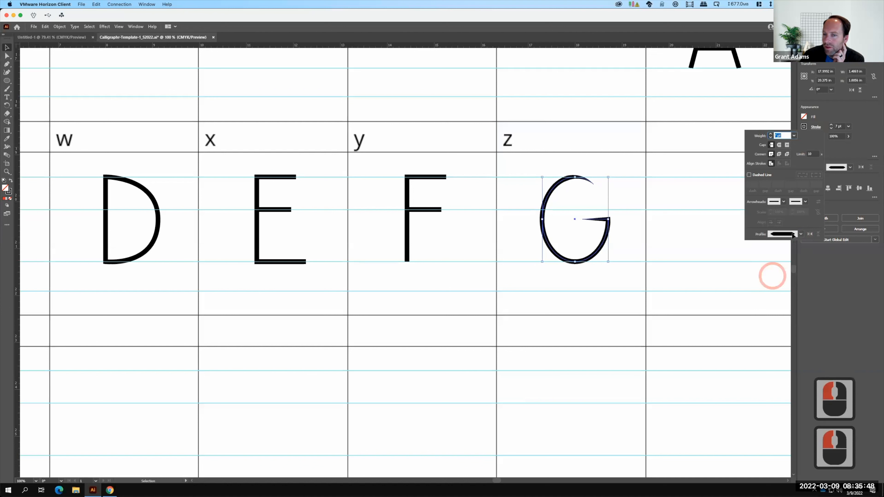
pyautogui.click(801, 234)
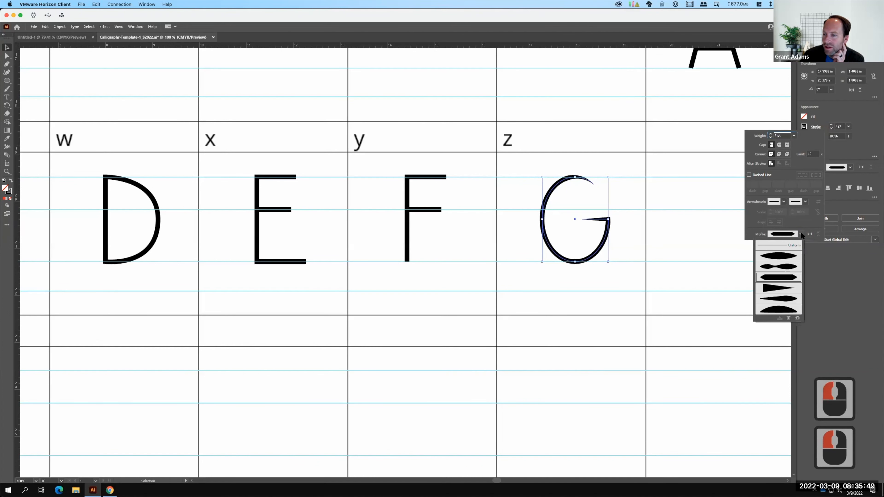
pyautogui.click(779, 312)
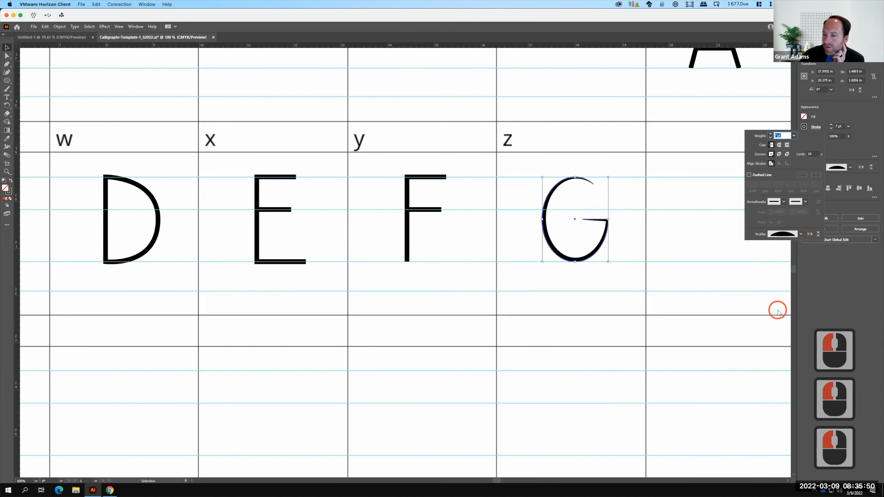
# Apply the double-bulge variable width profile to the G and set its stroke weight to 12 pt
pyautogui.click(801, 234)
pyautogui.click(788, 267)
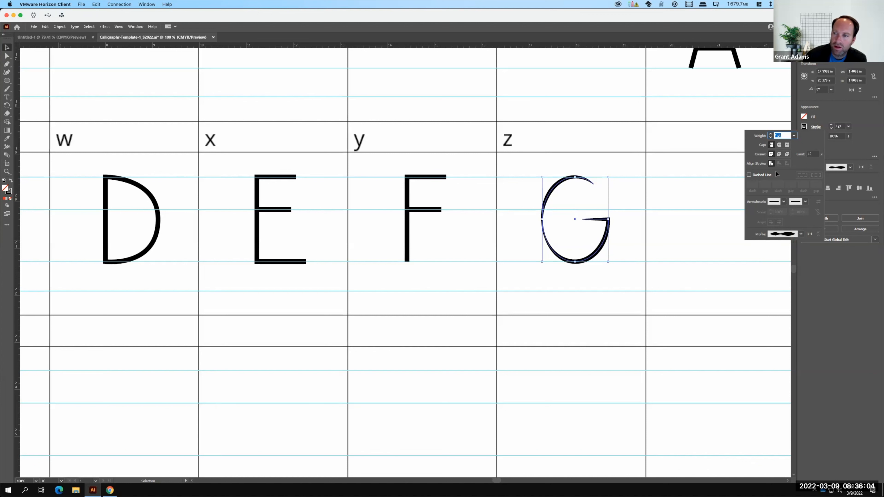
pyautogui.click(795, 135)
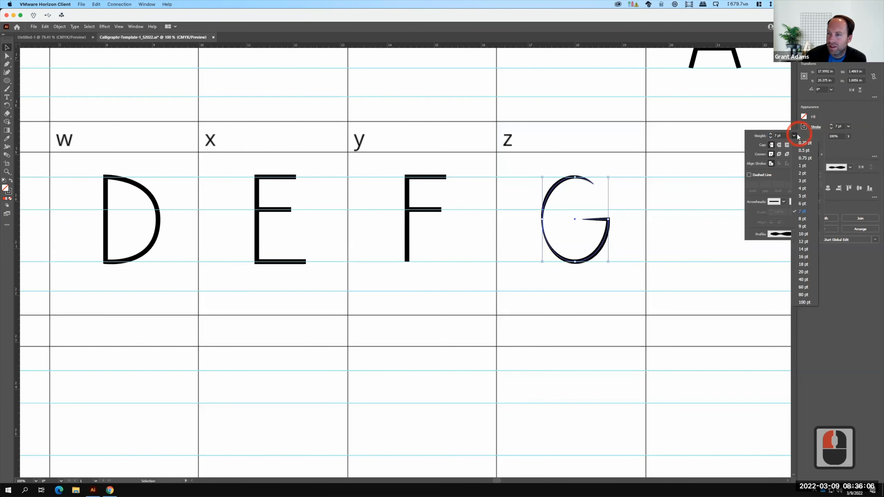
pyautogui.click(804, 241)
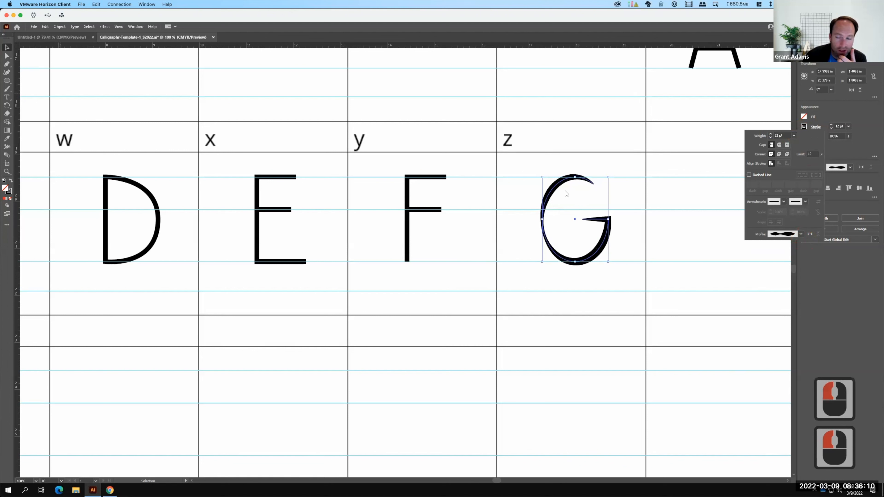
pyautogui.click(817, 128)
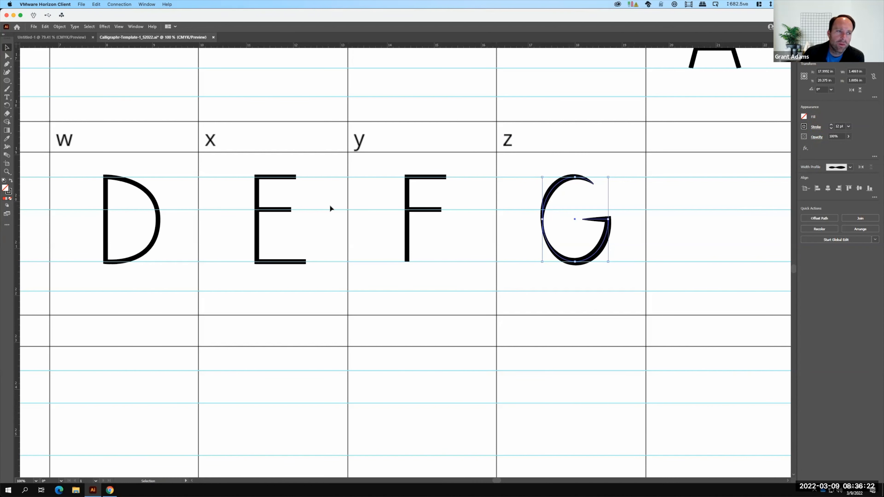
# Draw an unfilled ellipse about 2.05 in wide and 2.11 in high in the empty area below the E
pyautogui.press('F15')
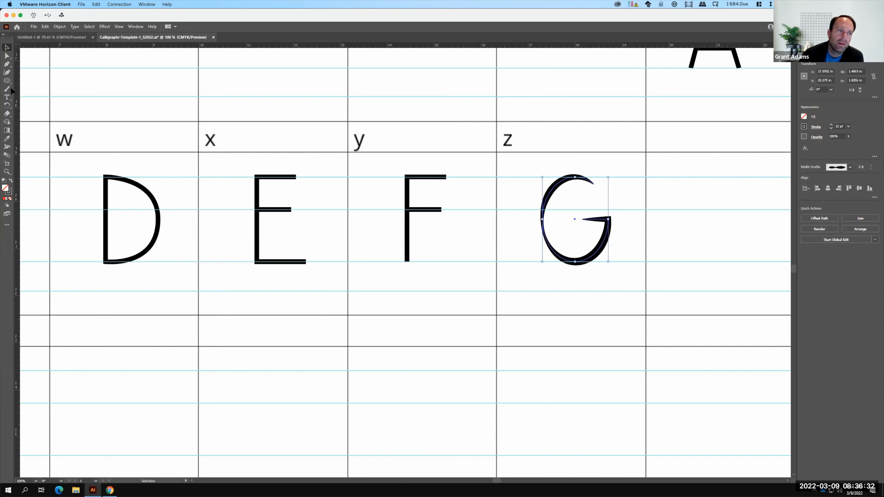
pyautogui.click(6, 80)
pyautogui.click(249, 303)
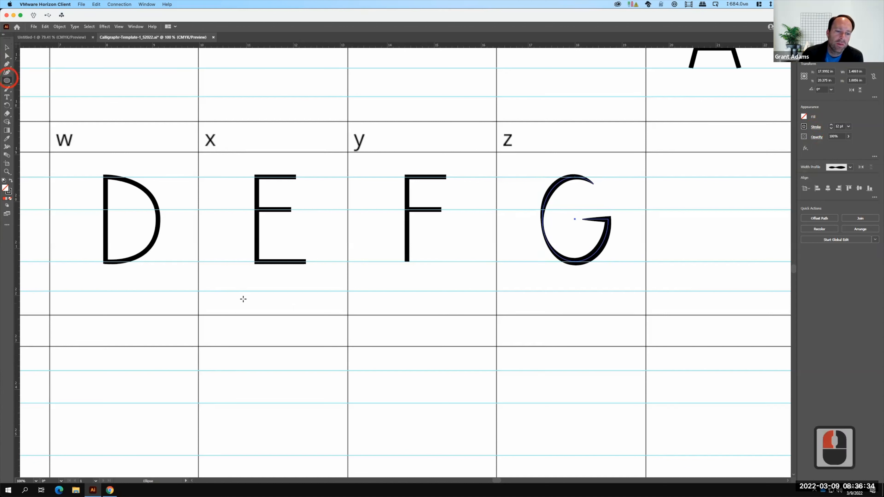
pyautogui.moveTo(248, 303); pyautogui.dragTo(340, 399)
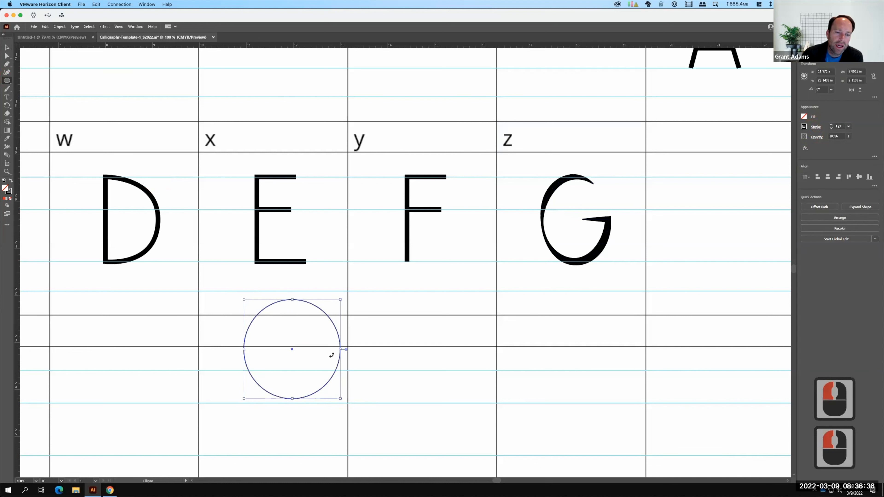
# Add anchor points at the ellipse's upper right and lower right, and delete the rightmost anchor between them to open it into a C
pyautogui.click(7, 64)
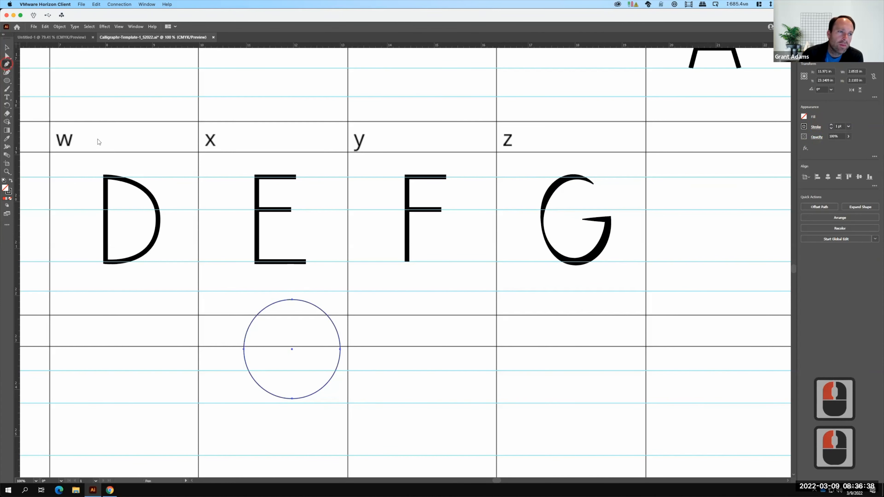
pyautogui.click(314, 306)
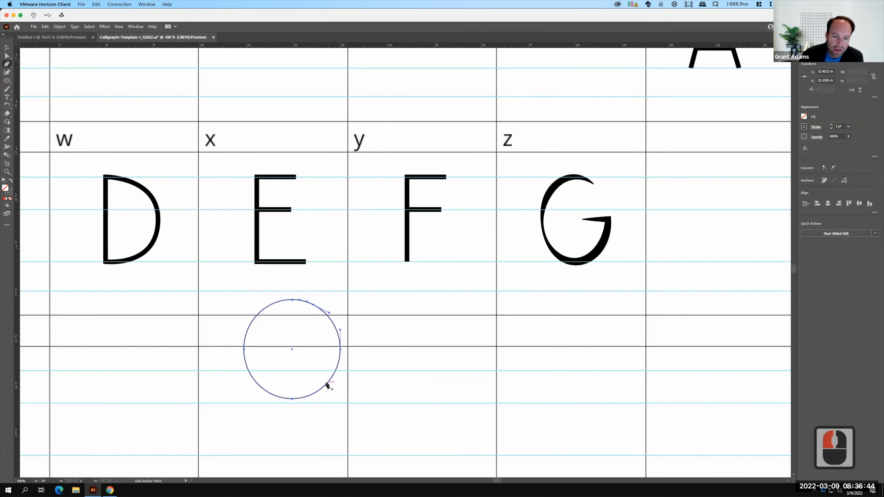
pyautogui.click(327, 384)
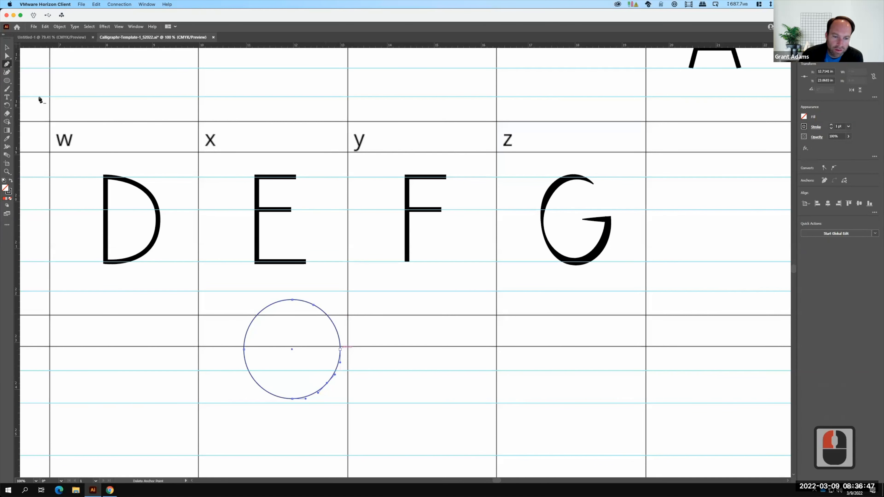
pyautogui.click(7, 56)
pyautogui.click(293, 312)
pyautogui.click(341, 350)
pyautogui.press('BackSpace')
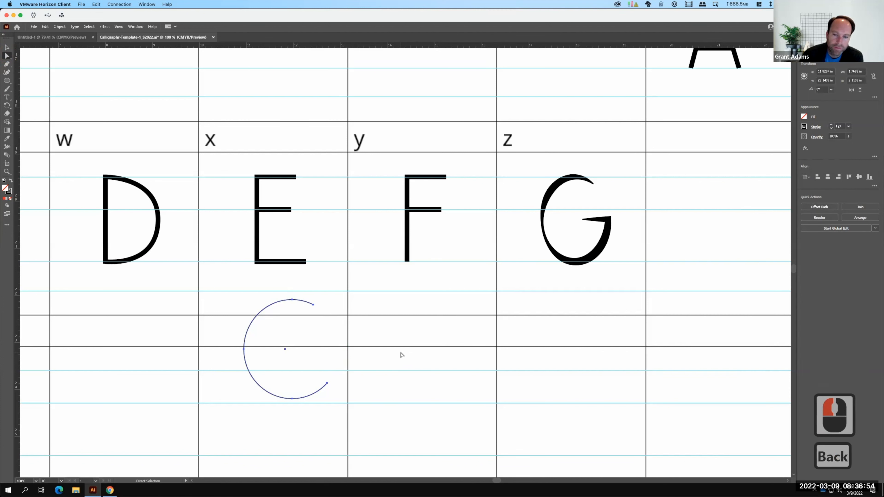
# Remove the open C-shaped arc from the area below the E
pyautogui.click(7, 47)
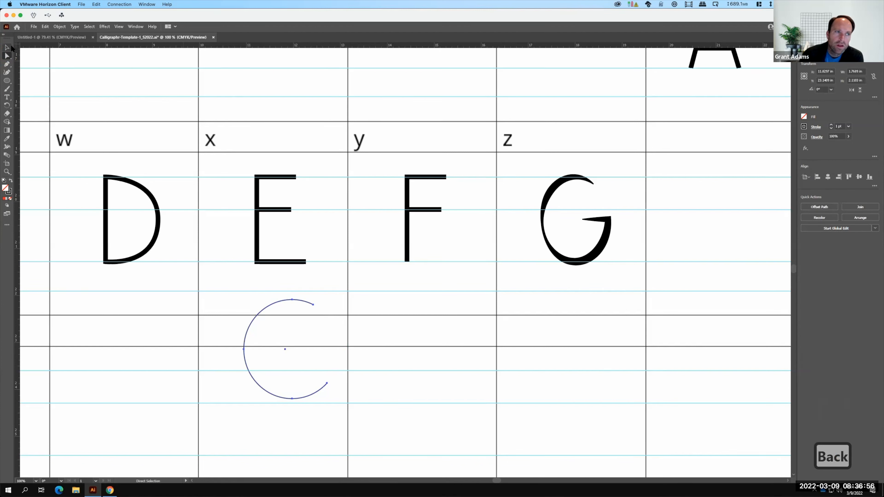
pyautogui.click(339, 313)
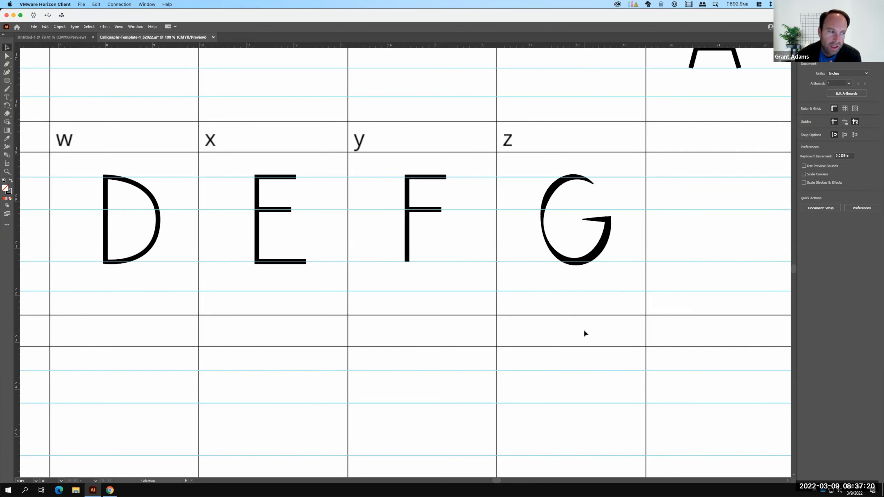
pyautogui.press('F15')
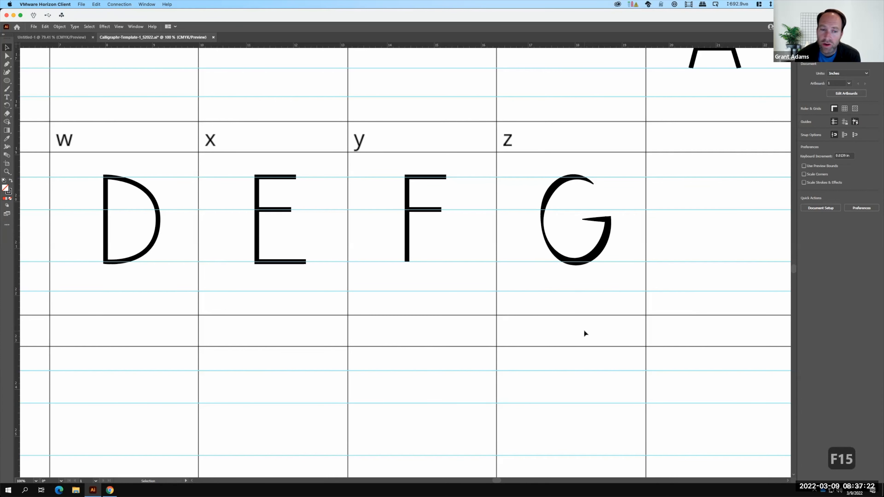